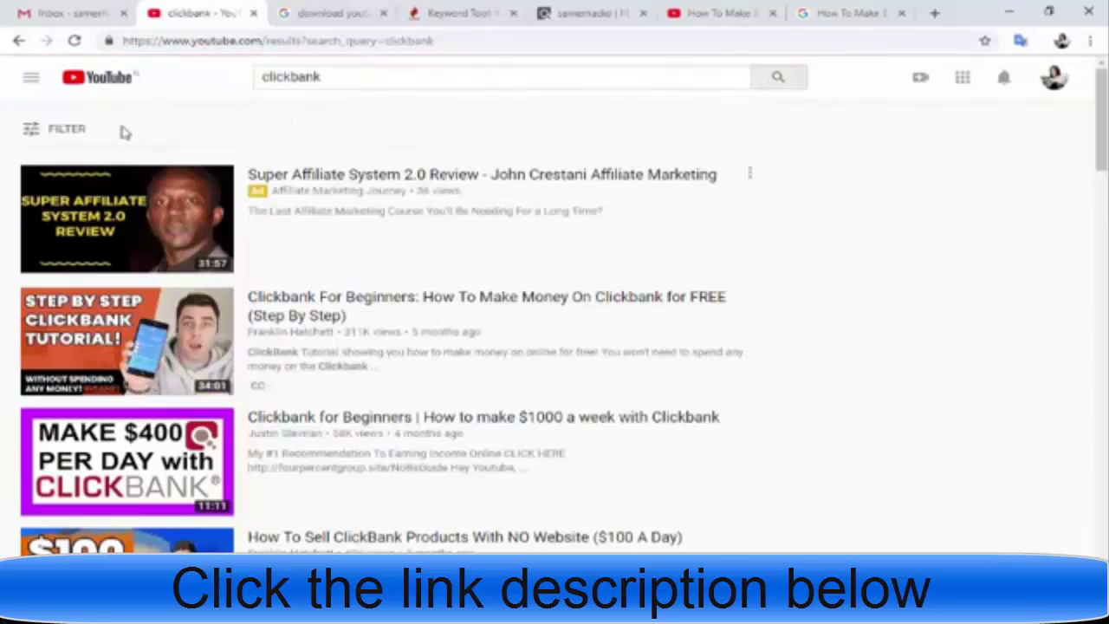
Step: Filter the "clickbank" video search results to show only Creative Commons videos
click(67, 137)
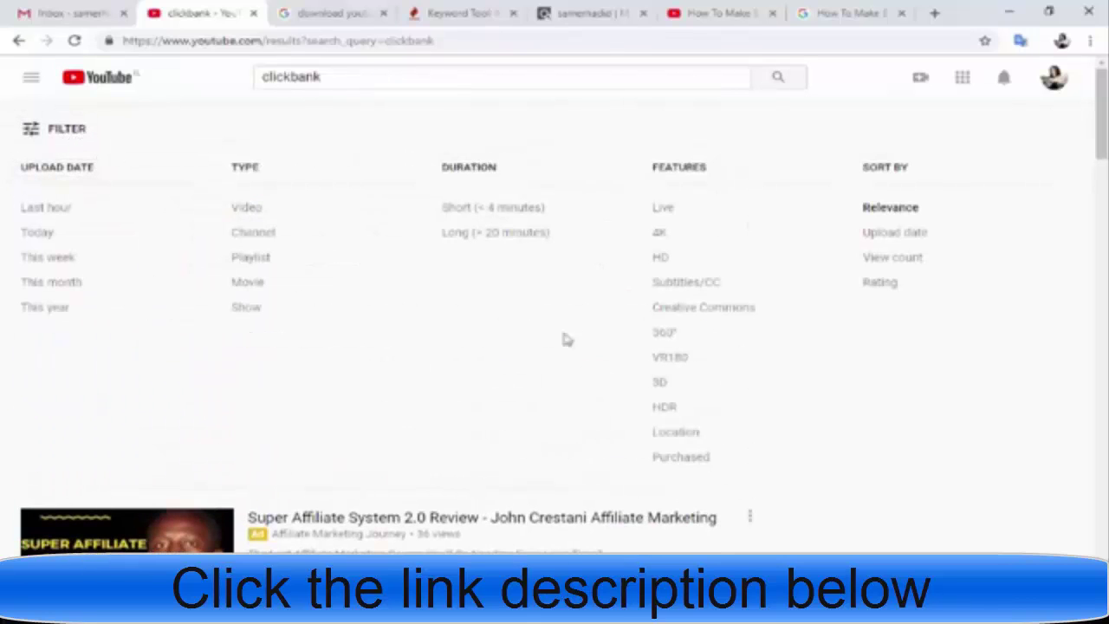
click(705, 310)
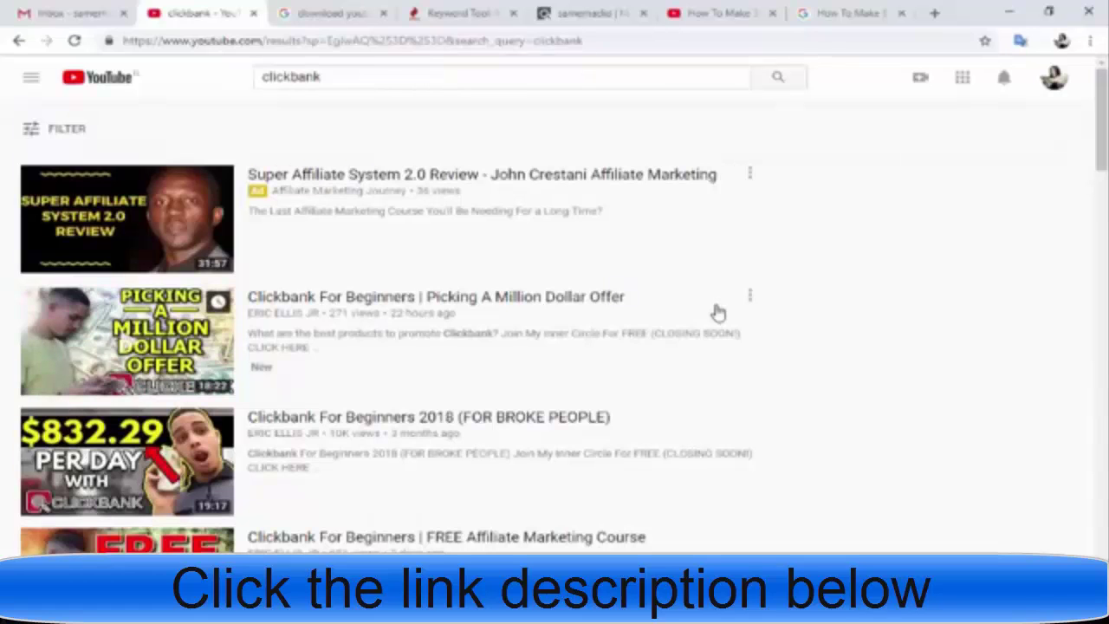
Step: Examine the Creative Commons results for "clickbank", comparing their titles, channels and view counts
scroll(384, 277, down, 3)
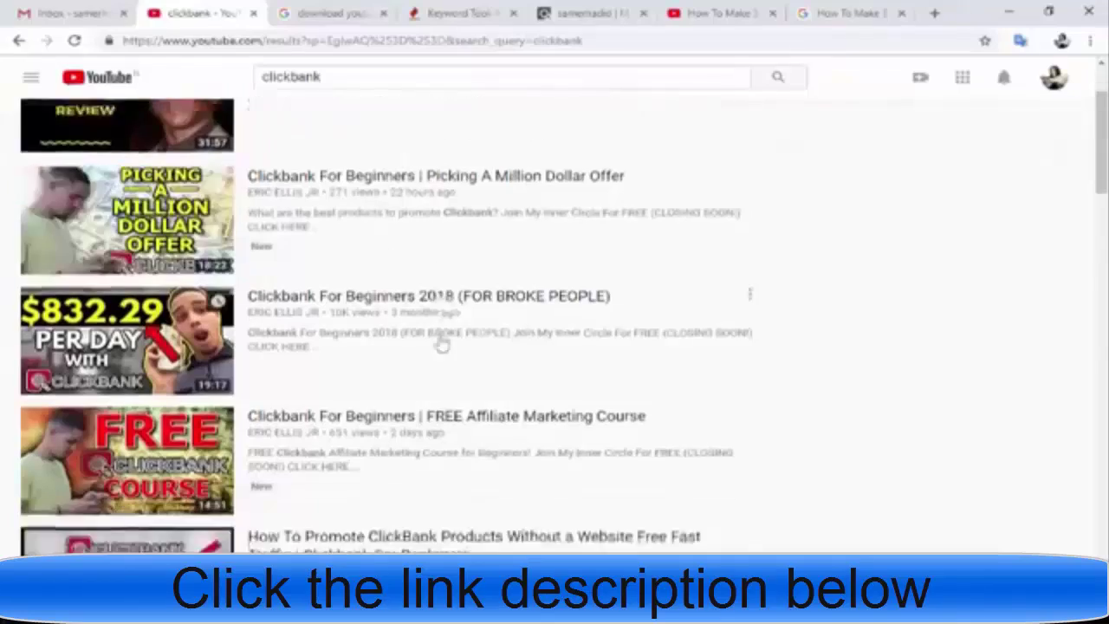
scroll(292, 390, down, 9)
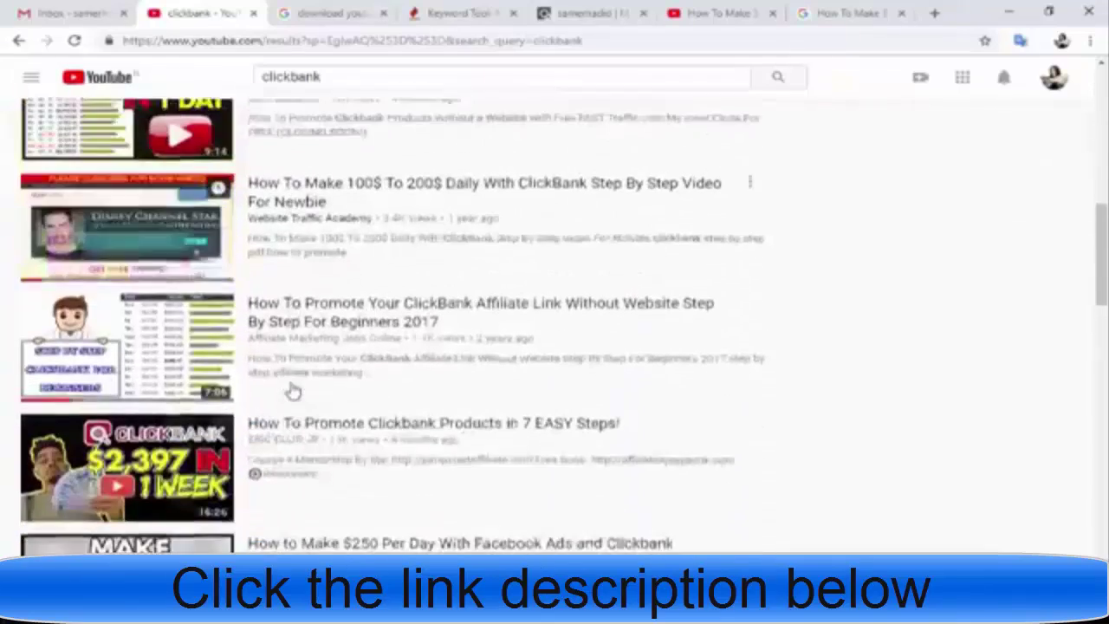
scroll(292, 392, down, 10)
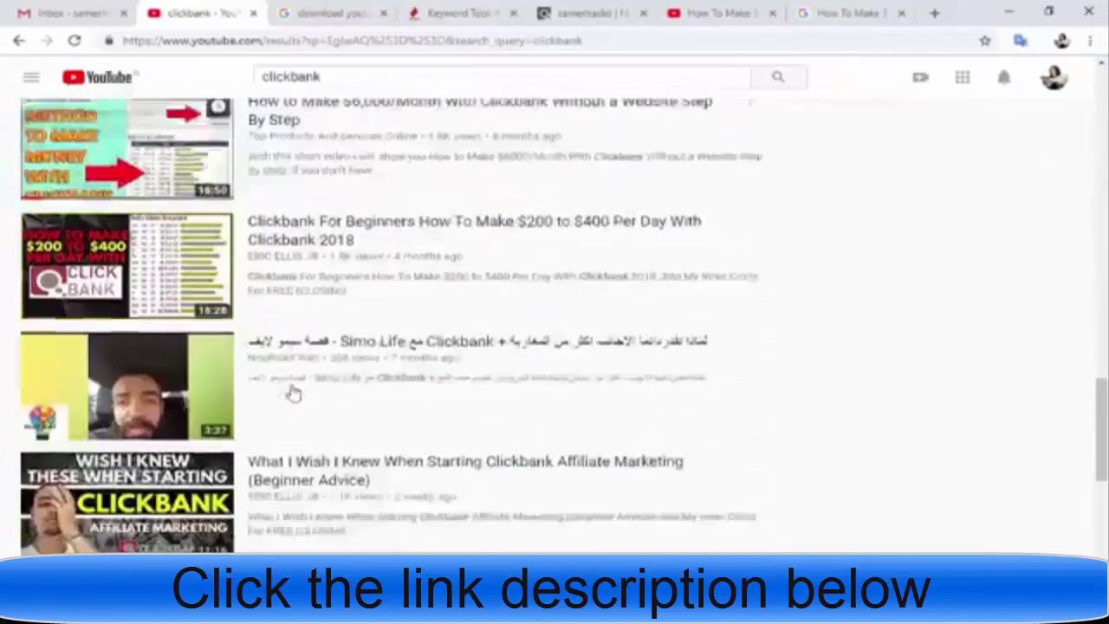
scroll(294, 392, down, 3)
scroll(295, 392, up, 13)
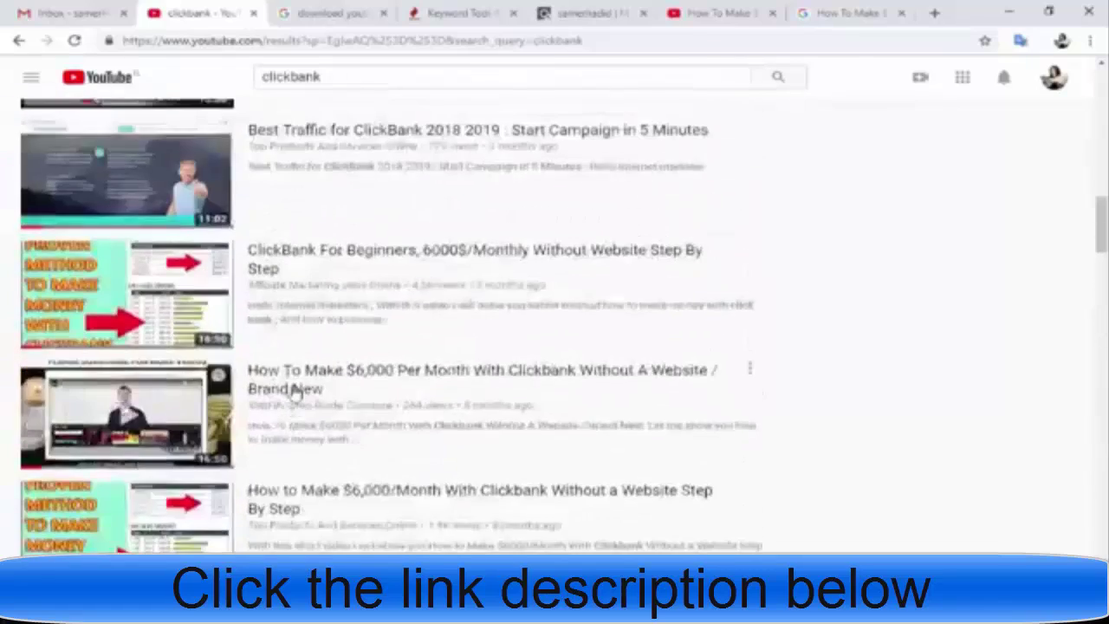
scroll(295, 392, up, 11)
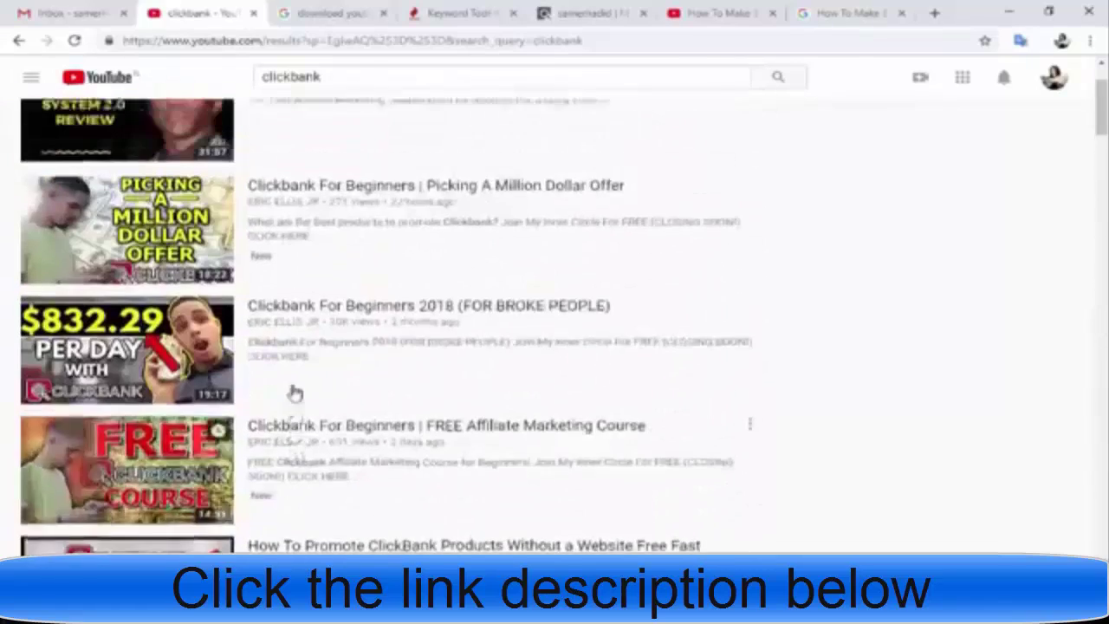
scroll(295, 392, down, 1)
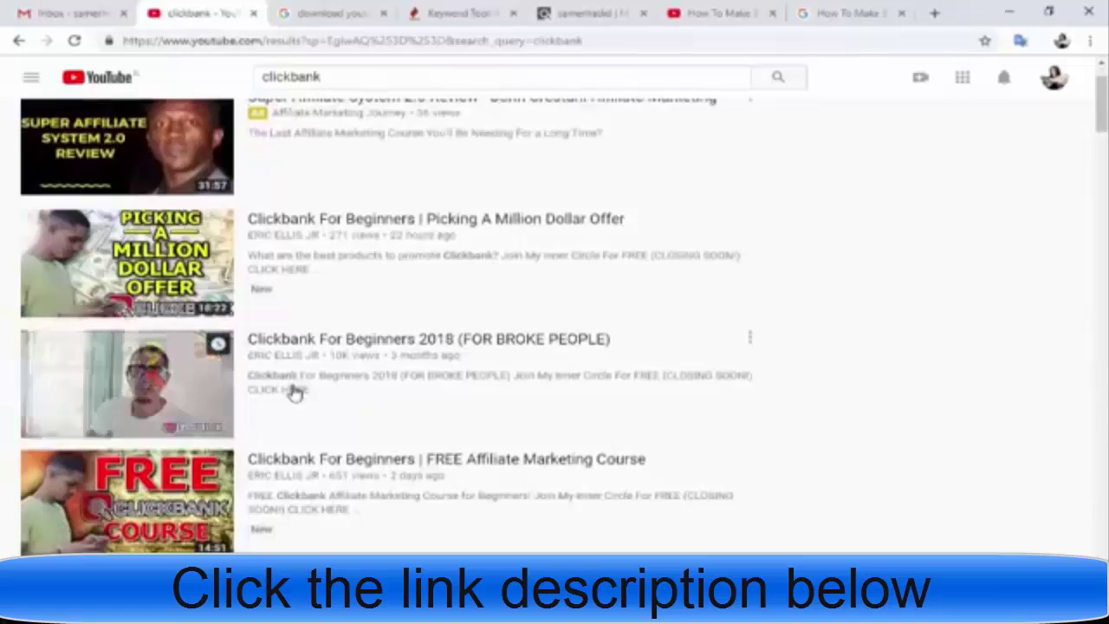
scroll(295, 392, down, 1)
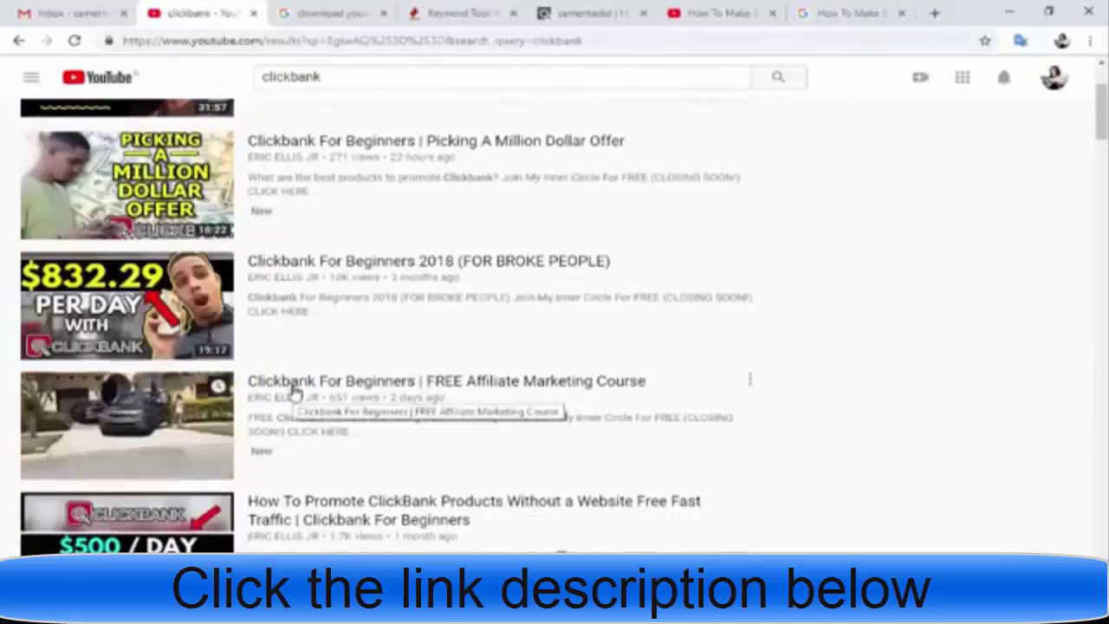
scroll(294, 392, up, 1)
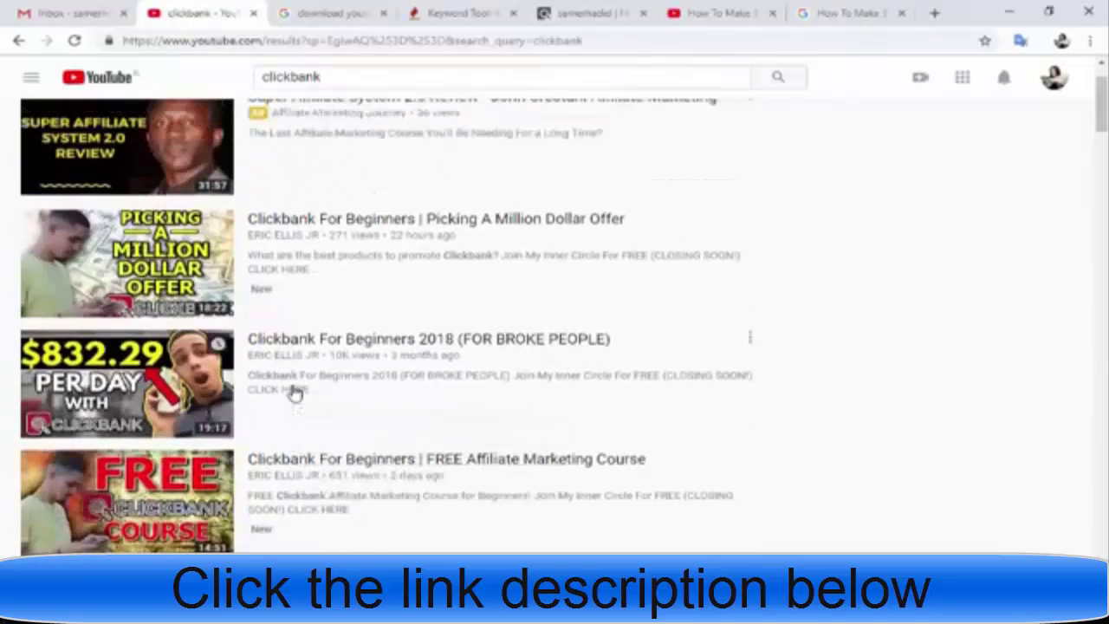
scroll(294, 392, down, 1)
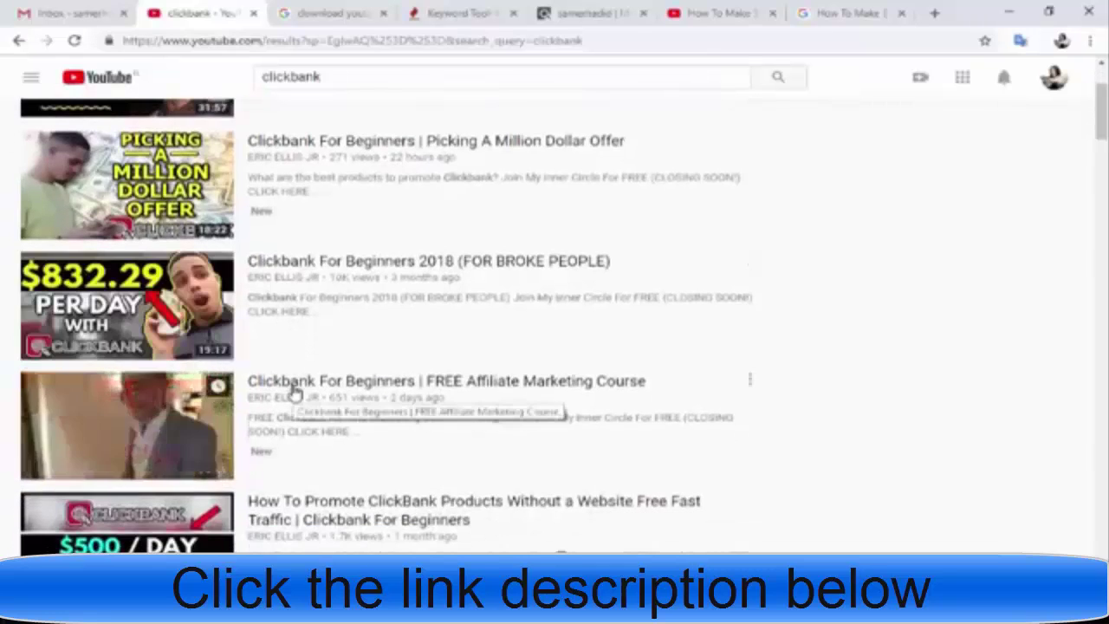
scroll(294, 392, down, 5)
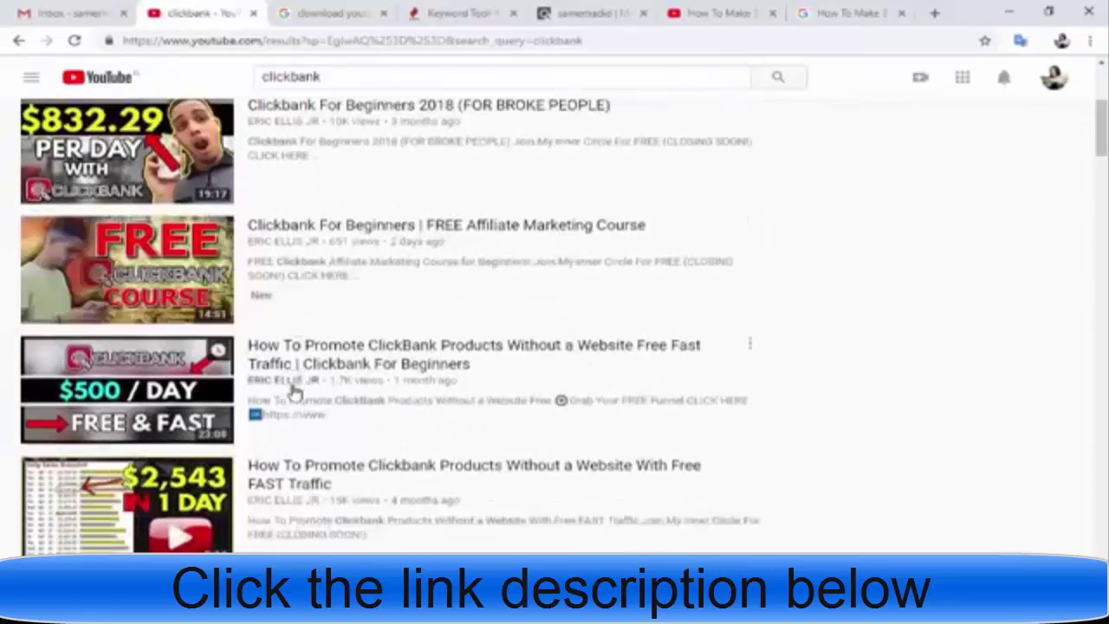
scroll(295, 392, down, 7)
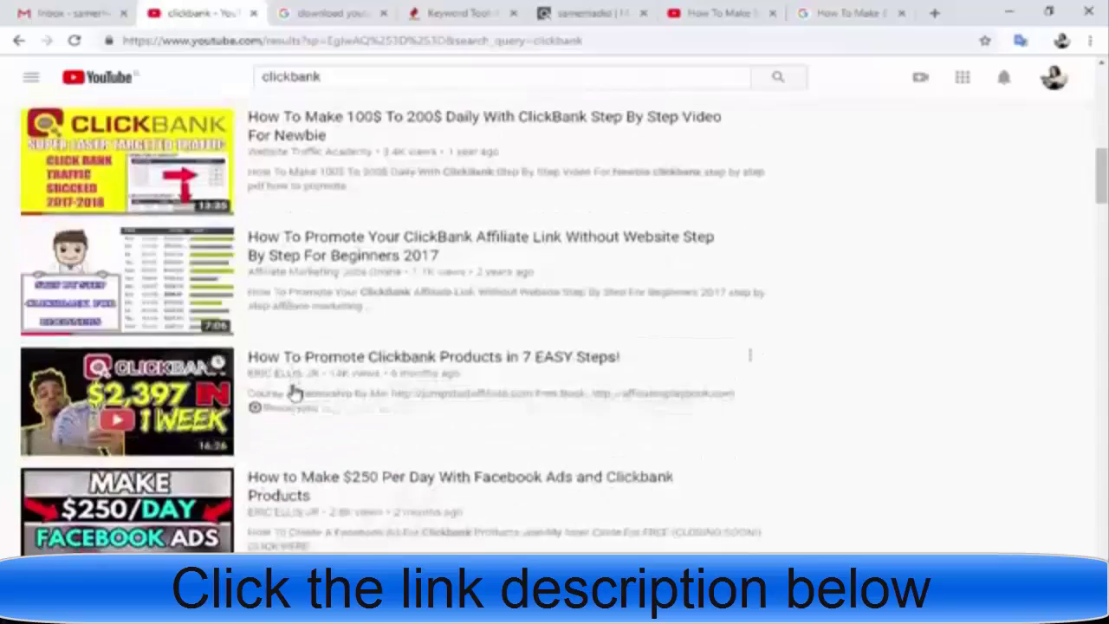
scroll(294, 392, down, 8)
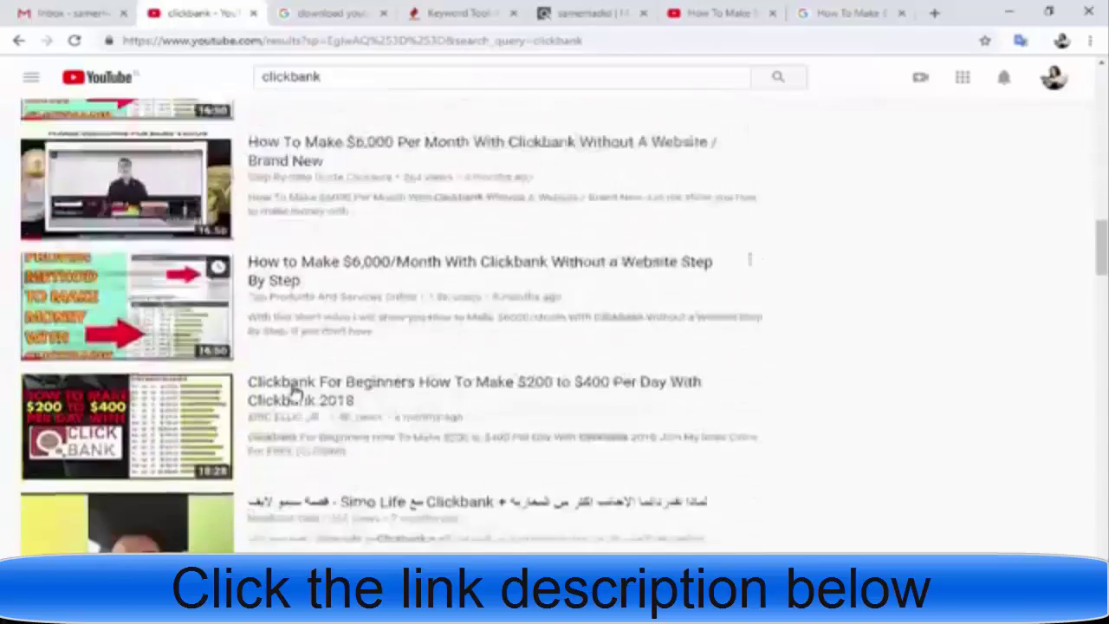
scroll(294, 392, down, 9)
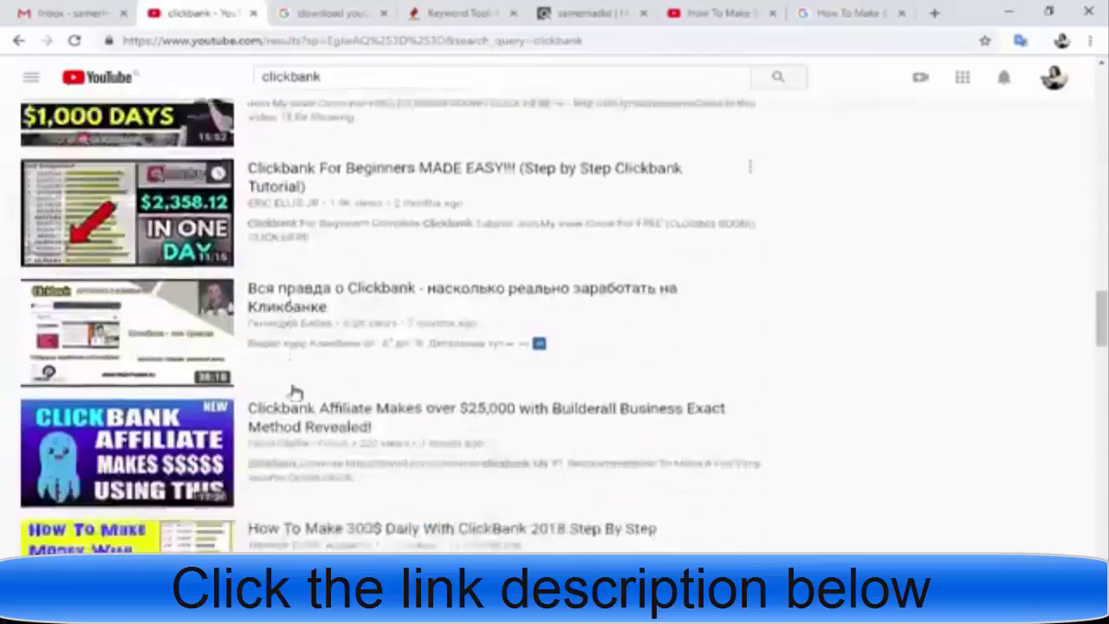
scroll(294, 392, down, 5)
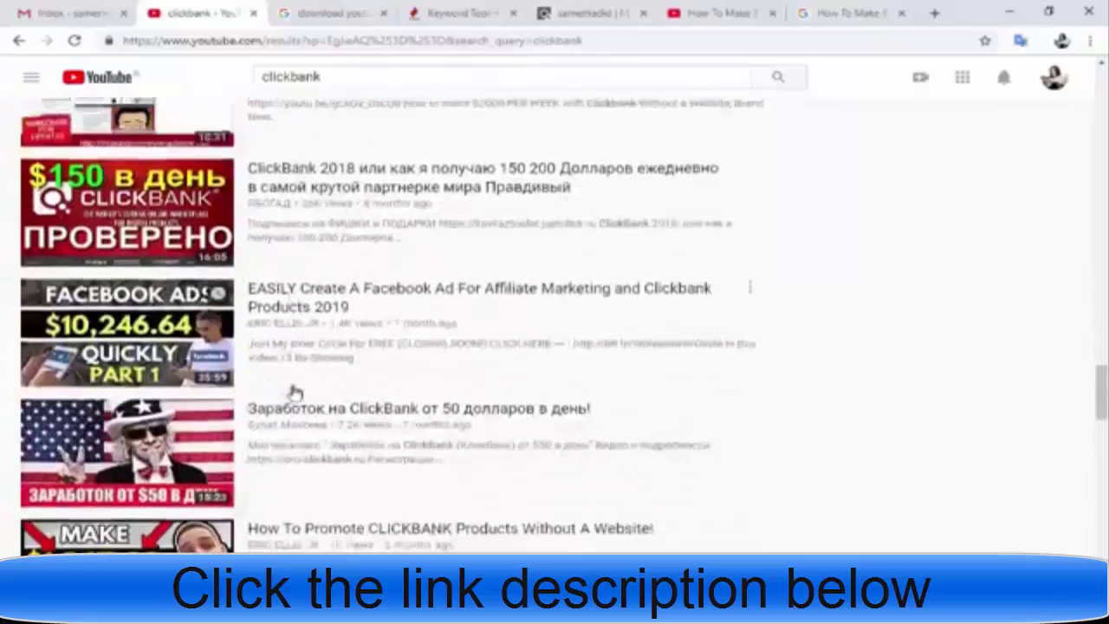
drag(1099, 407, 1099, 95)
Step: Open the video "ClickBank For Beginners, 6000$/Monthly Without Website Step By Step" from the Affiliate Marketing Jobs Online channel and pause it
scroll(376, 445, down, 1)
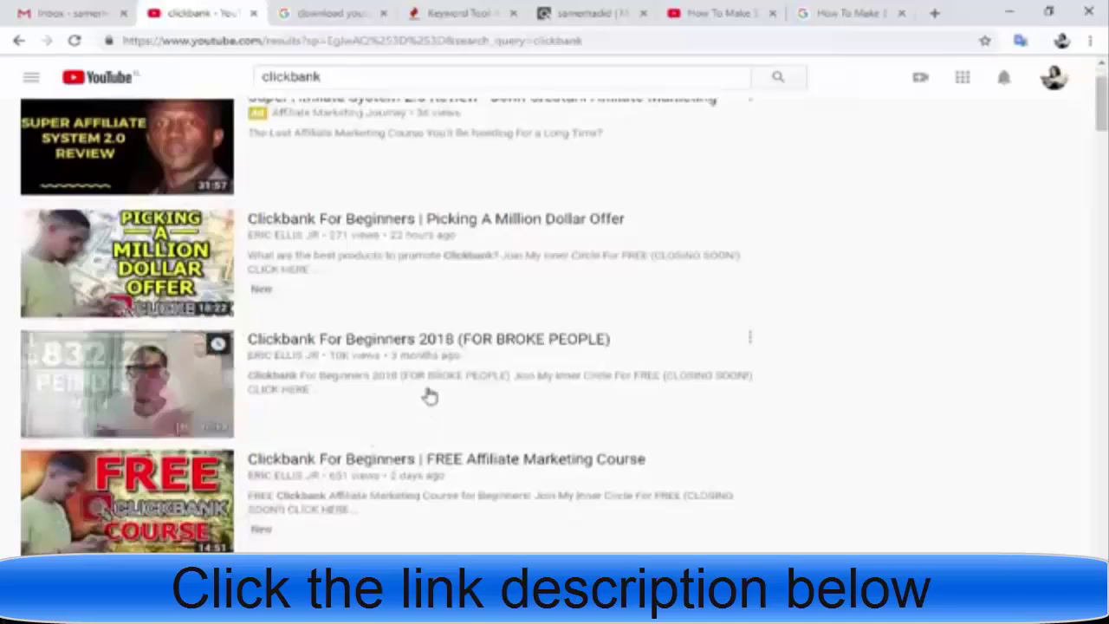
scroll(426, 396, down, 3)
scroll(451, 387, up, 4)
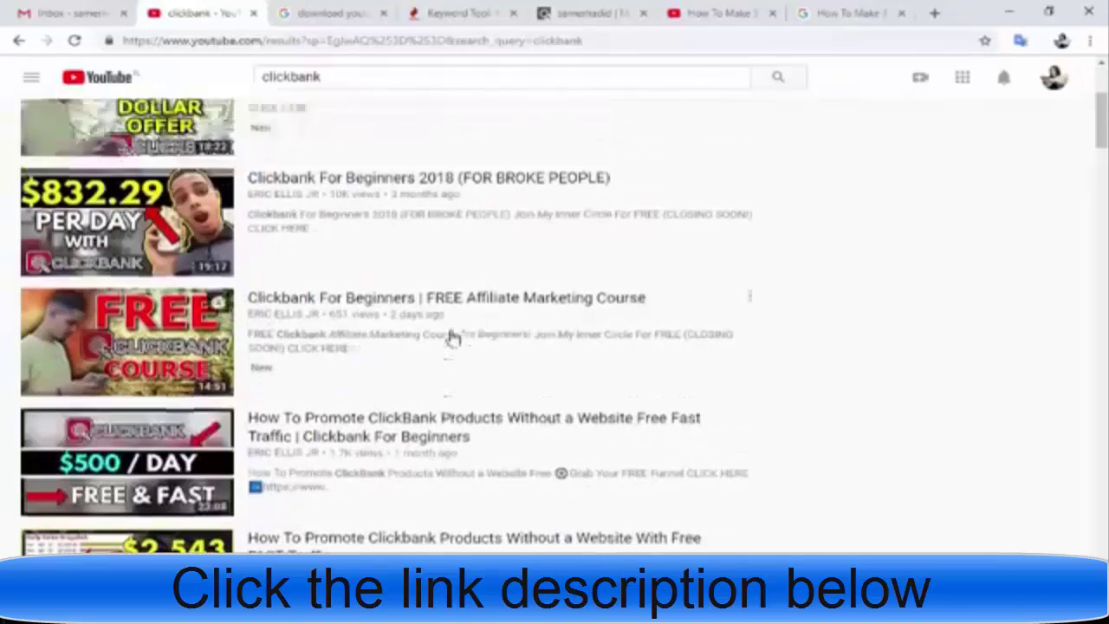
scroll(450, 342, down, 3)
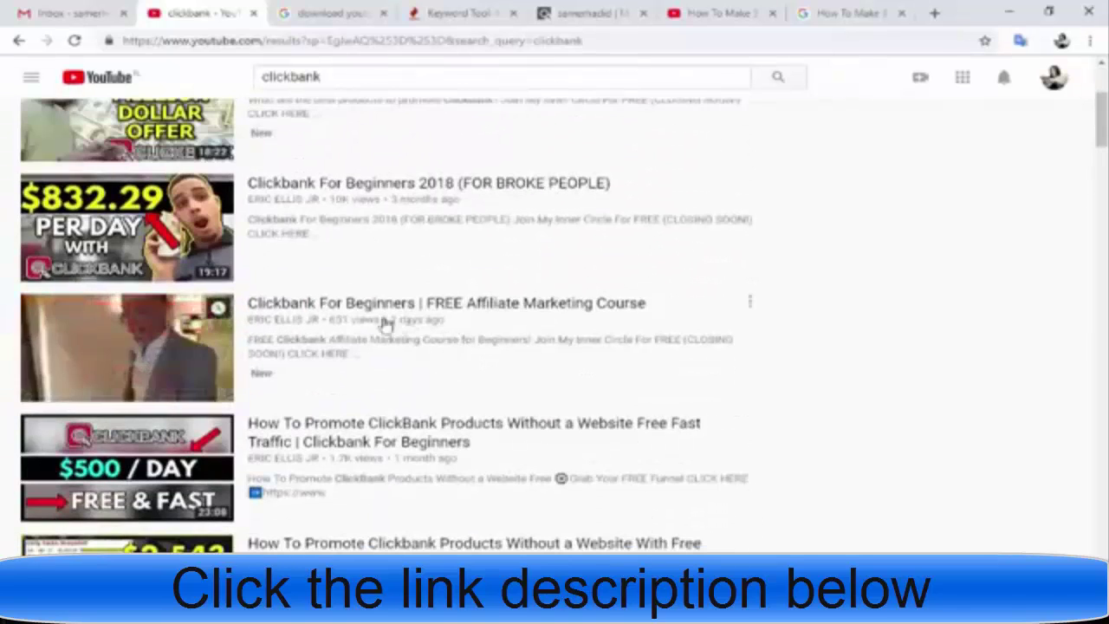
scroll(404, 384, down, 3)
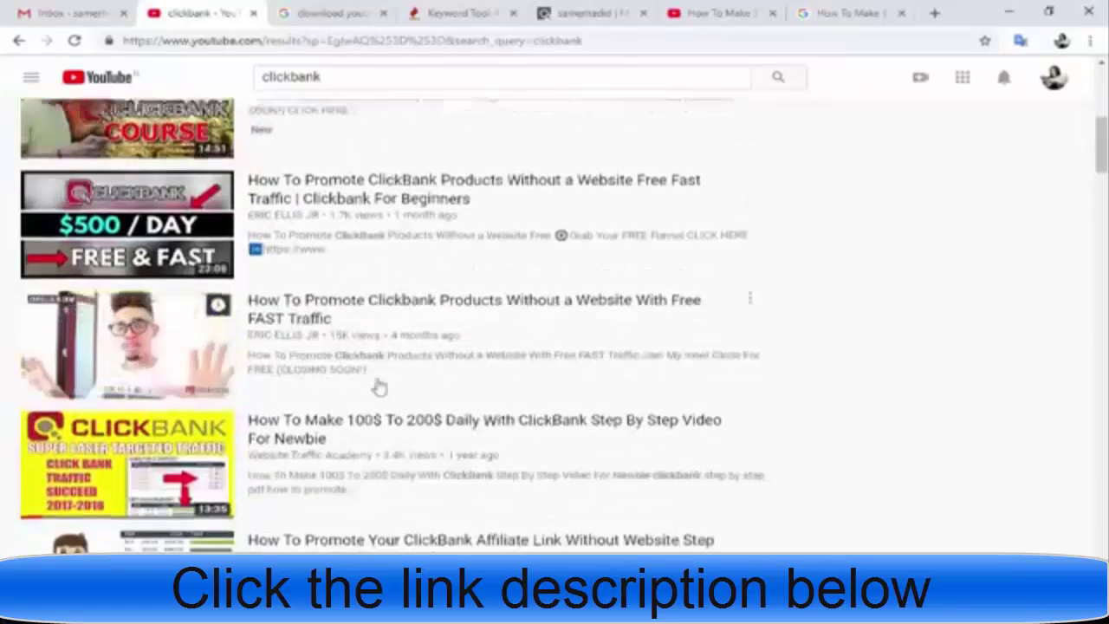
scroll(377, 386, down, 2)
scroll(381, 385, down, 7)
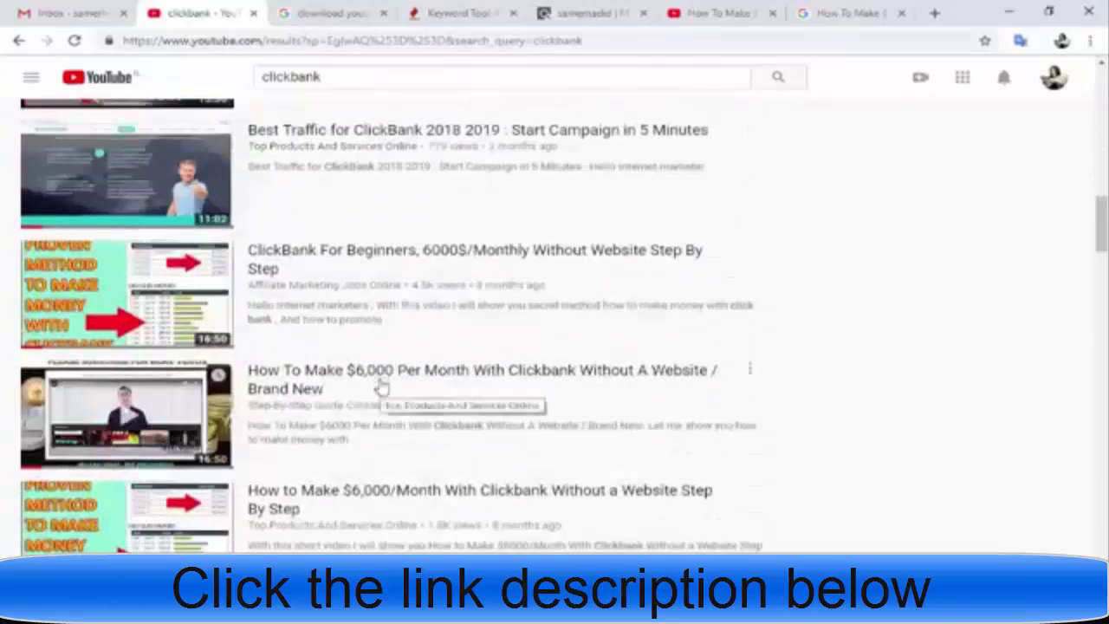
scroll(323, 391, up, 2)
scroll(321, 391, down, 2)
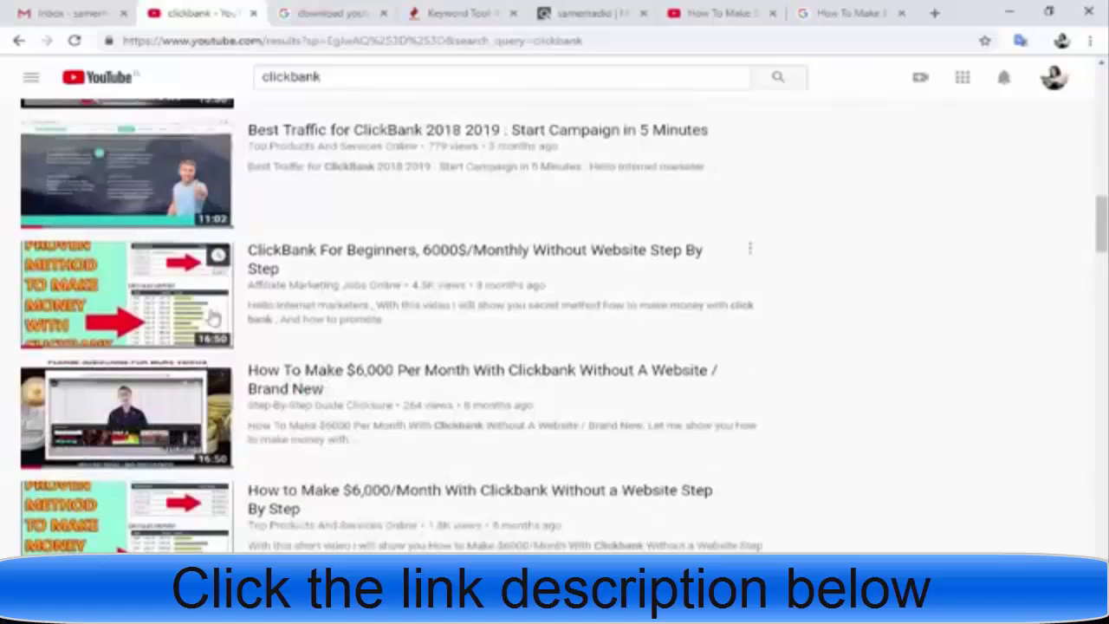
click(157, 297)
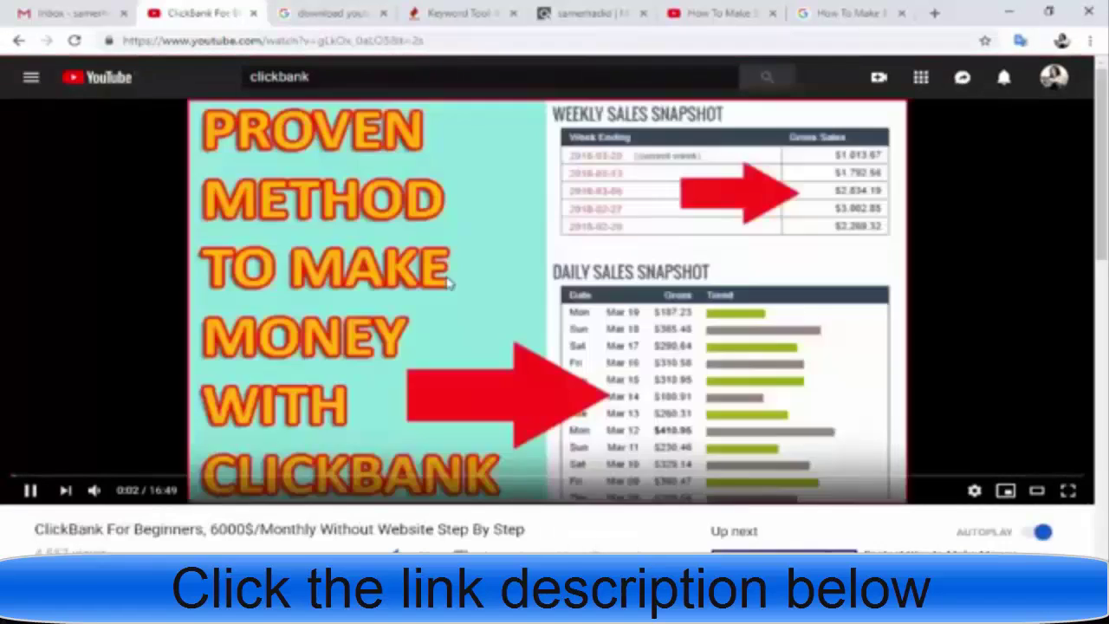
click(447, 278)
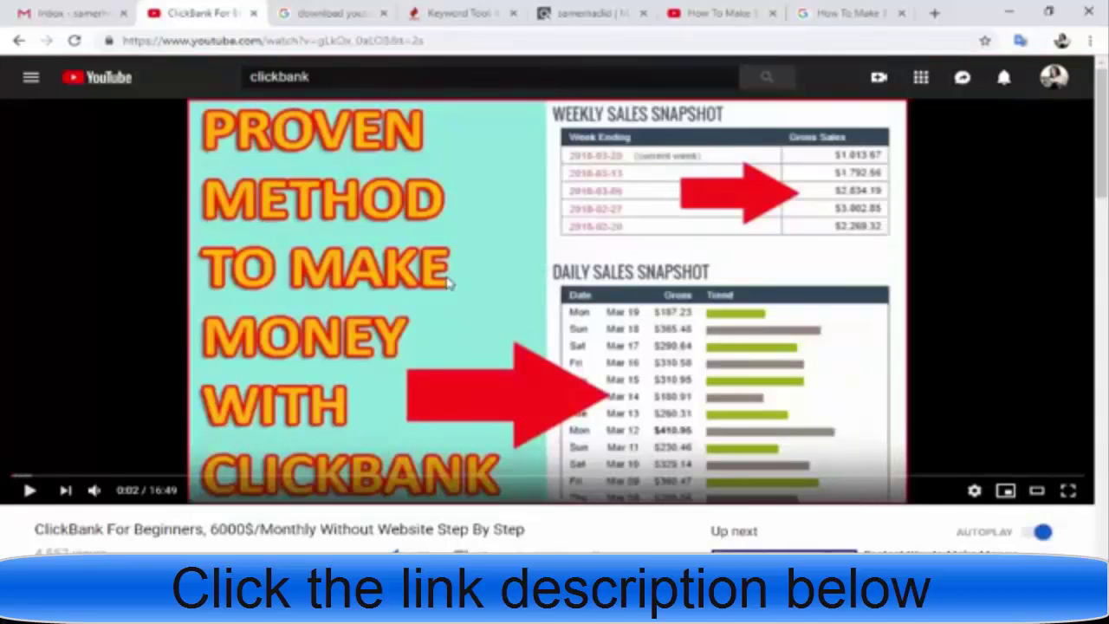
Step: Select the full web address of the open ClickBank video
scroll(453, 281, down, 2)
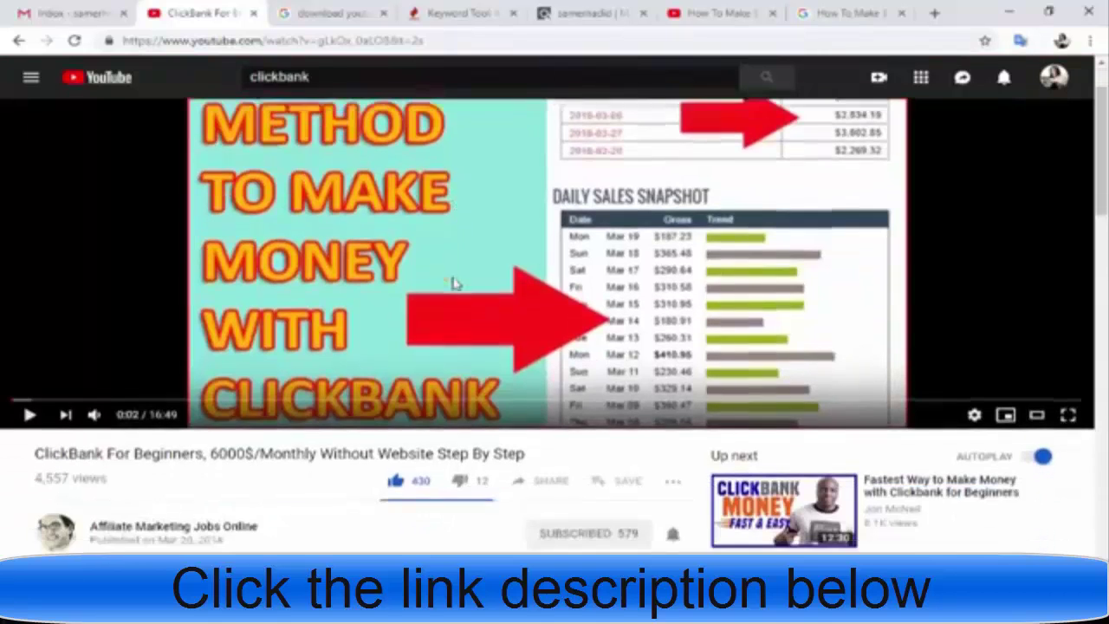
click(387, 41)
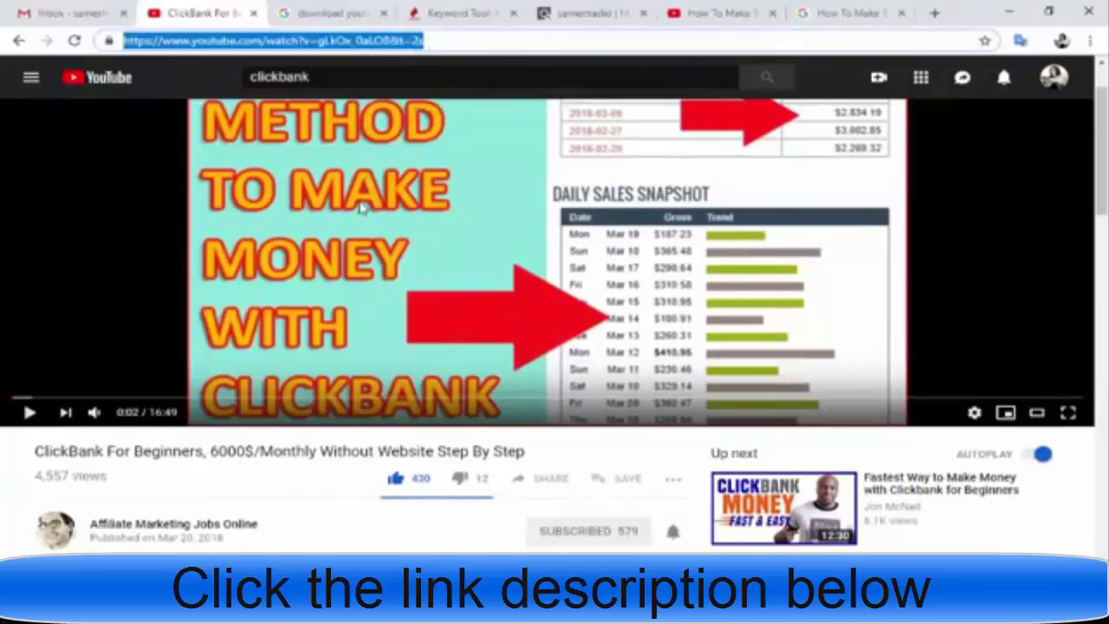
scroll(291, 66, up, 2)
click(394, 40)
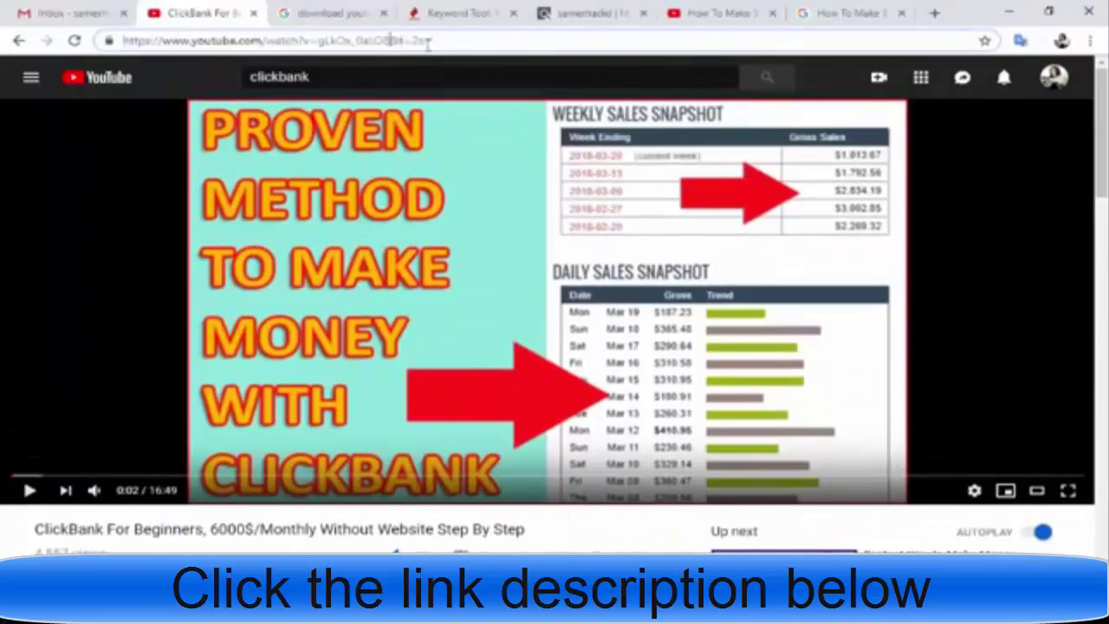
drag(446, 39, 126, 40)
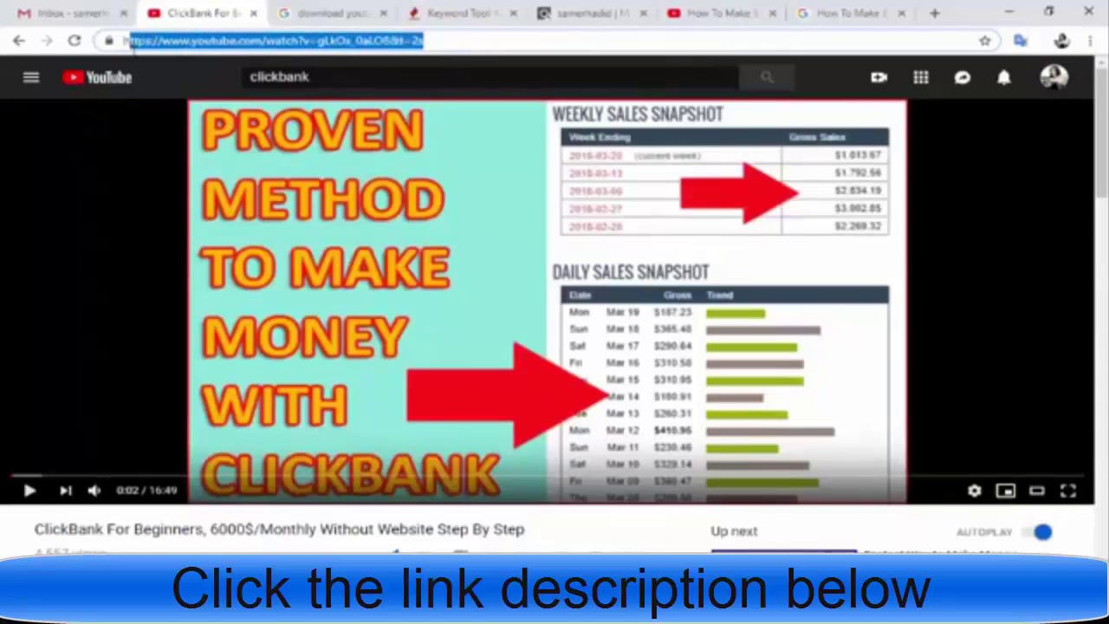
click(506, 47)
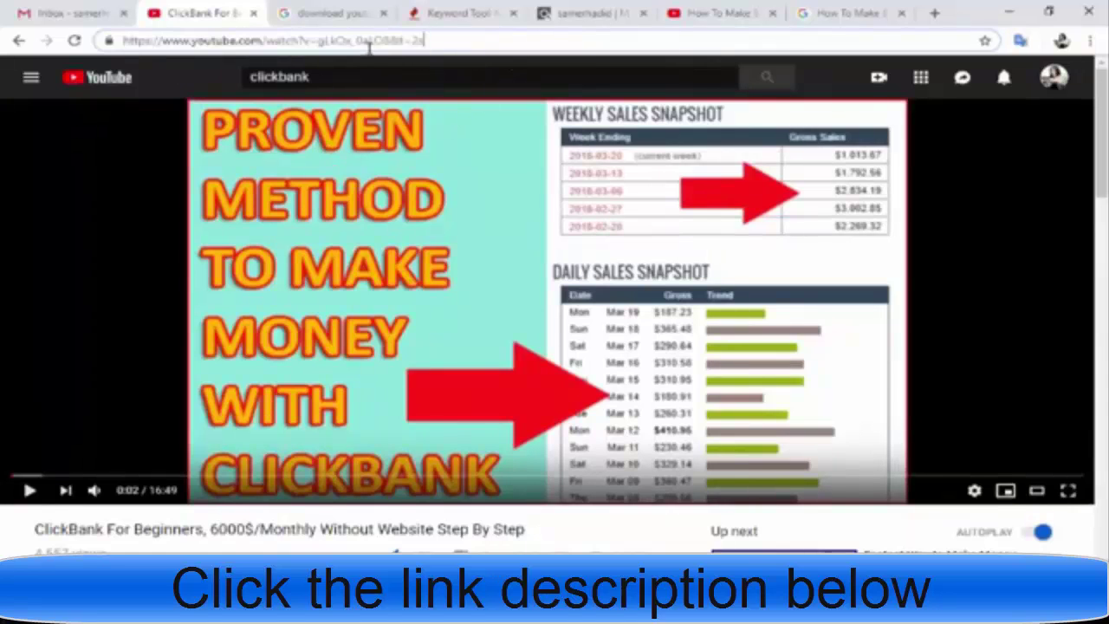
click(132, 169)
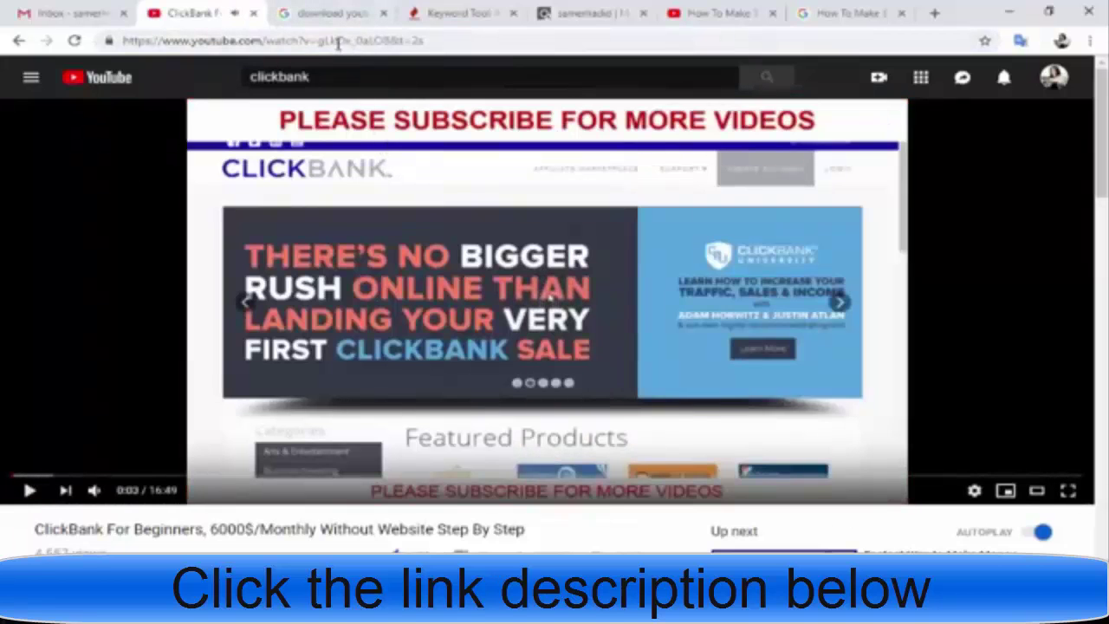
click(338, 40)
Step: Open the QDownloader.net YouTube downloader from the Google results for "download youtube video"
click(339, 13)
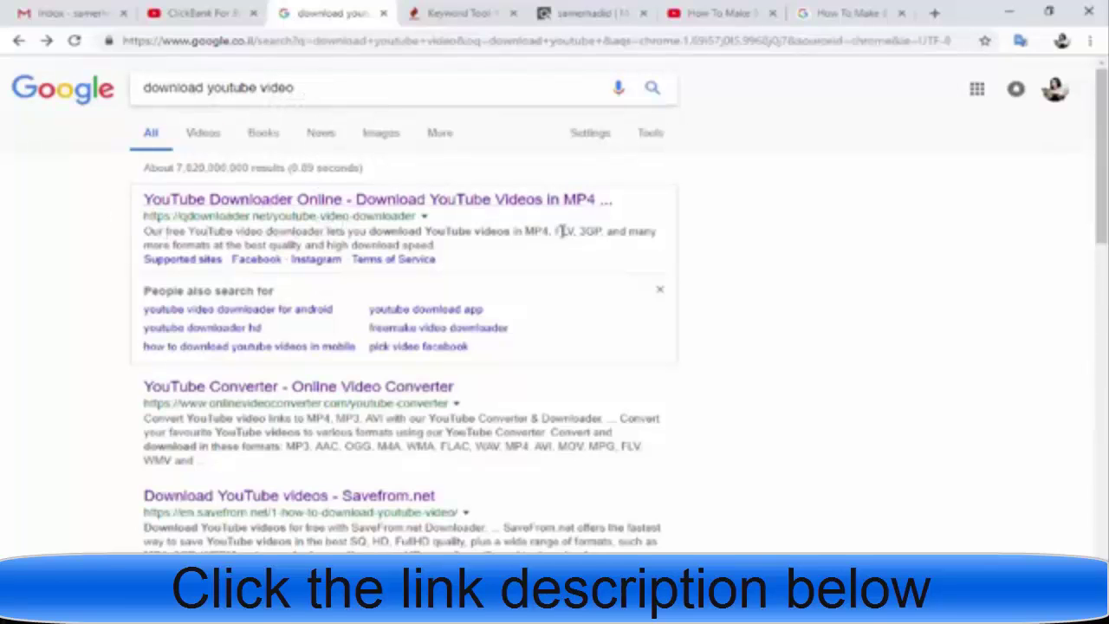
scroll(362, 292, down, 6)
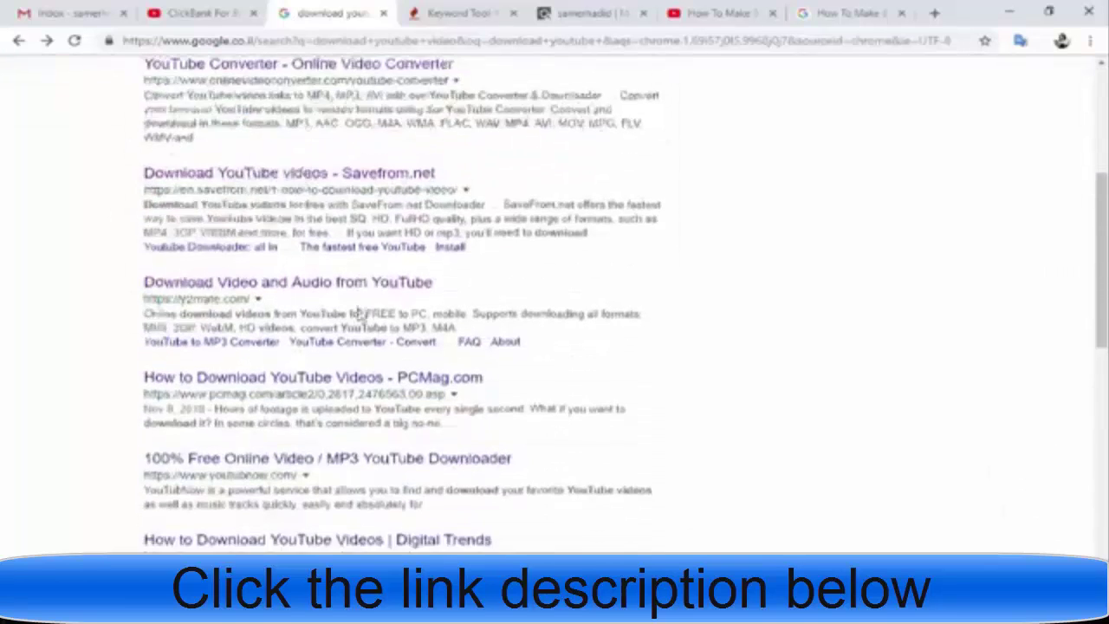
scroll(358, 316, down, 5)
scroll(360, 315, up, 8)
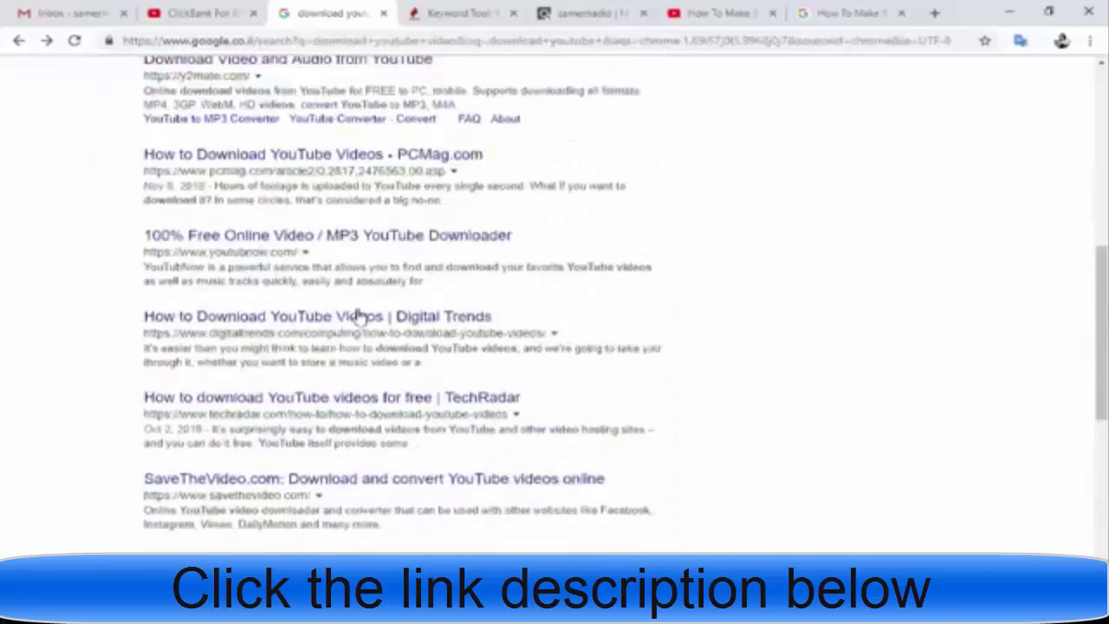
scroll(360, 315, up, 3)
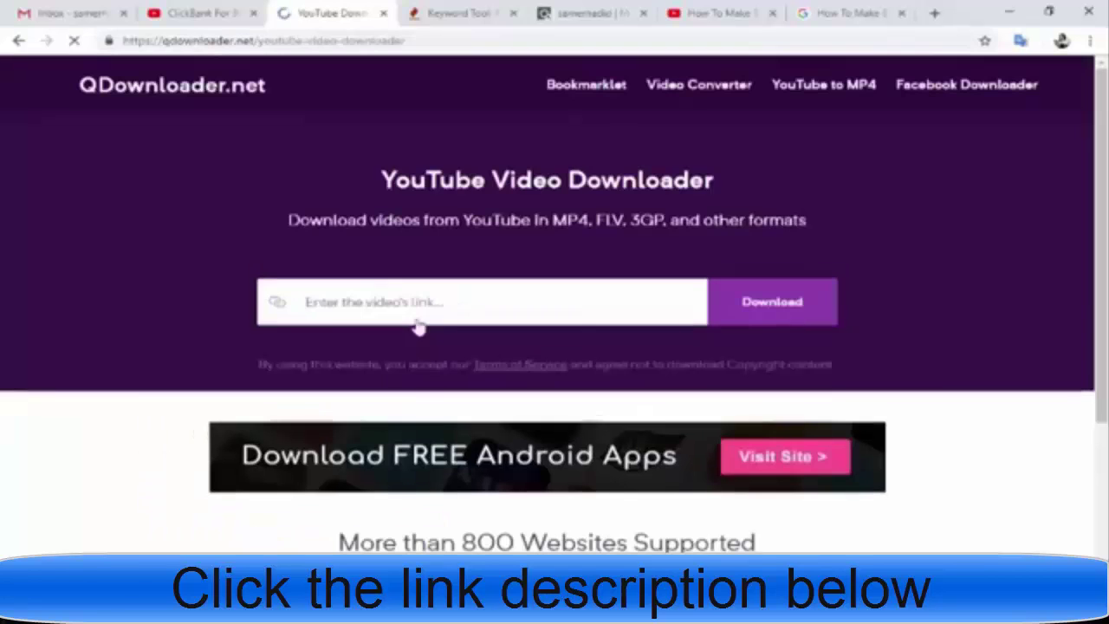
click(455, 303)
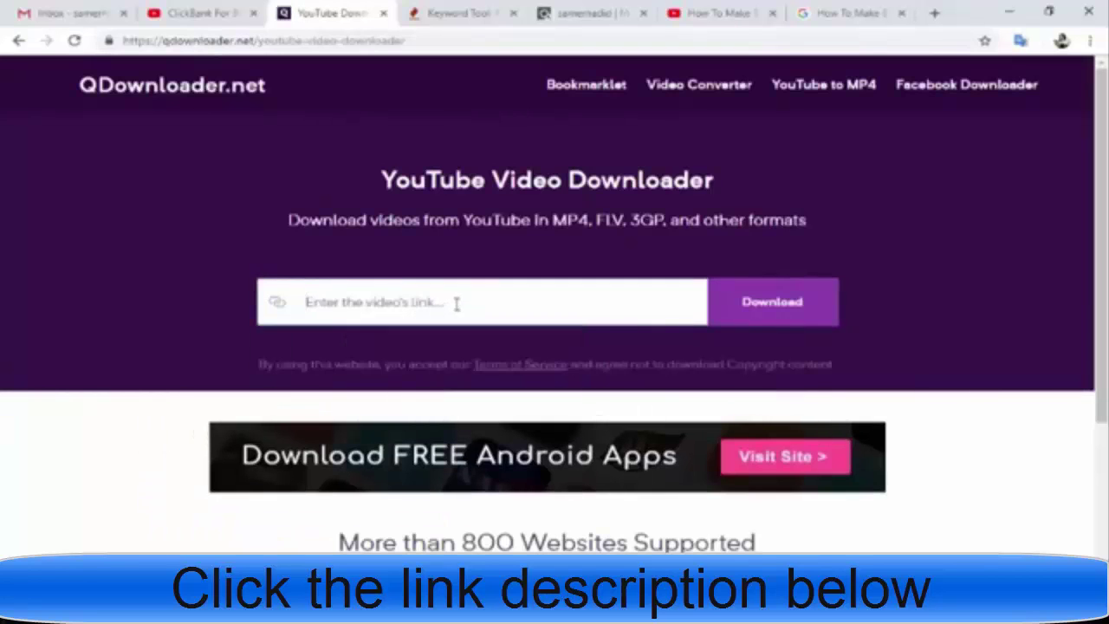
text(https://www.youtube.com/watch?v=gLkOx_OaLO8&t=2s)
click(780, 307)
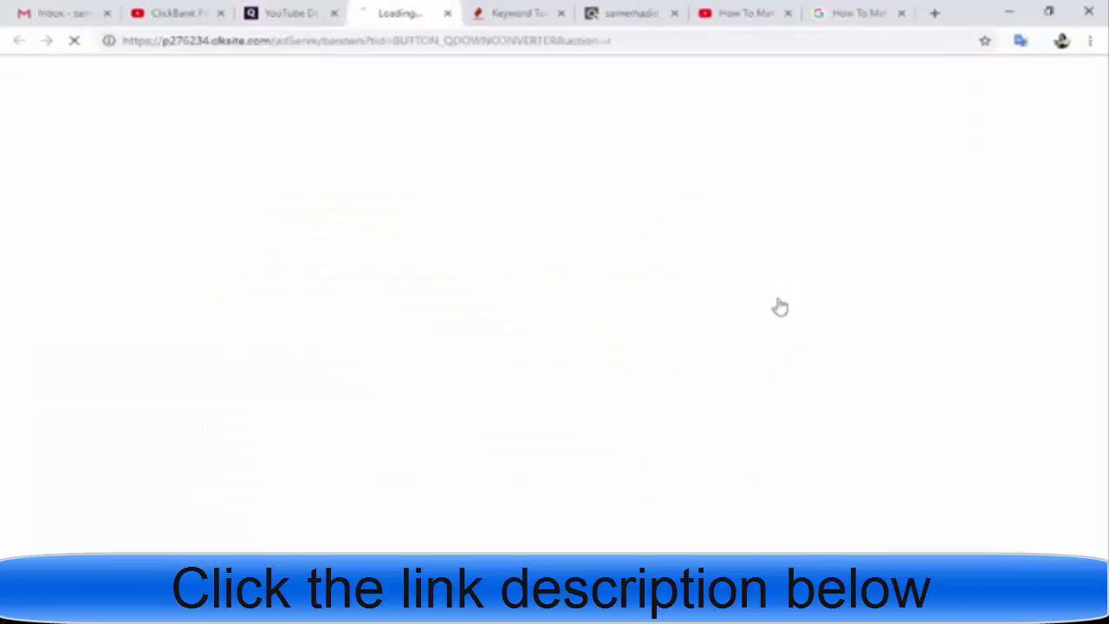
click(448, 13)
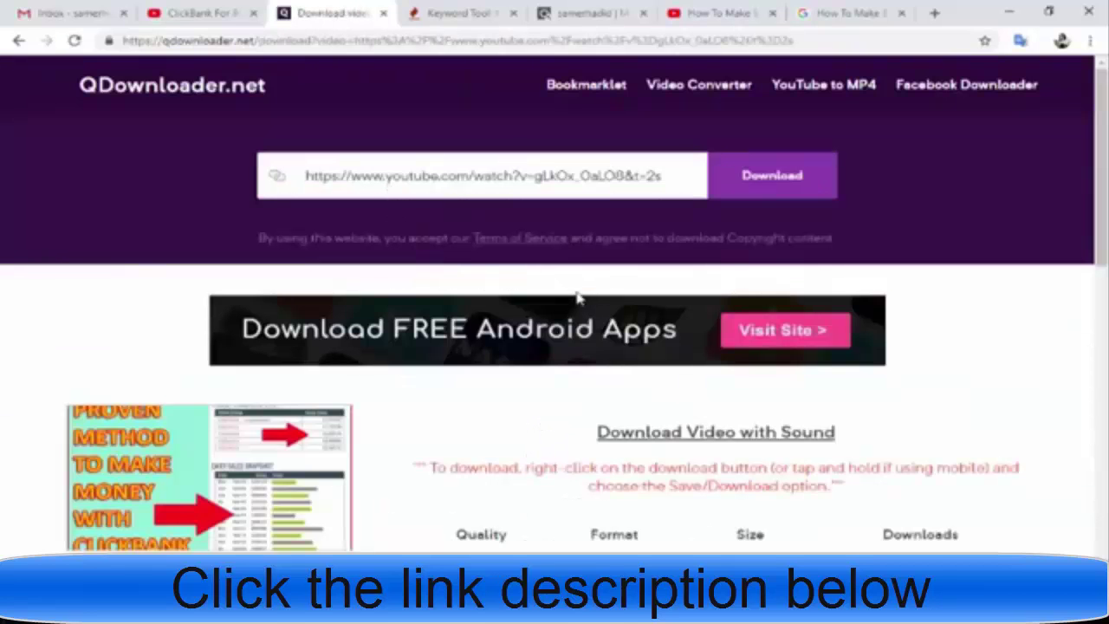
Step: Examine the with-sound download options for the ClickBank video, comparing quality, format and file size
scroll(699, 329, down, 5)
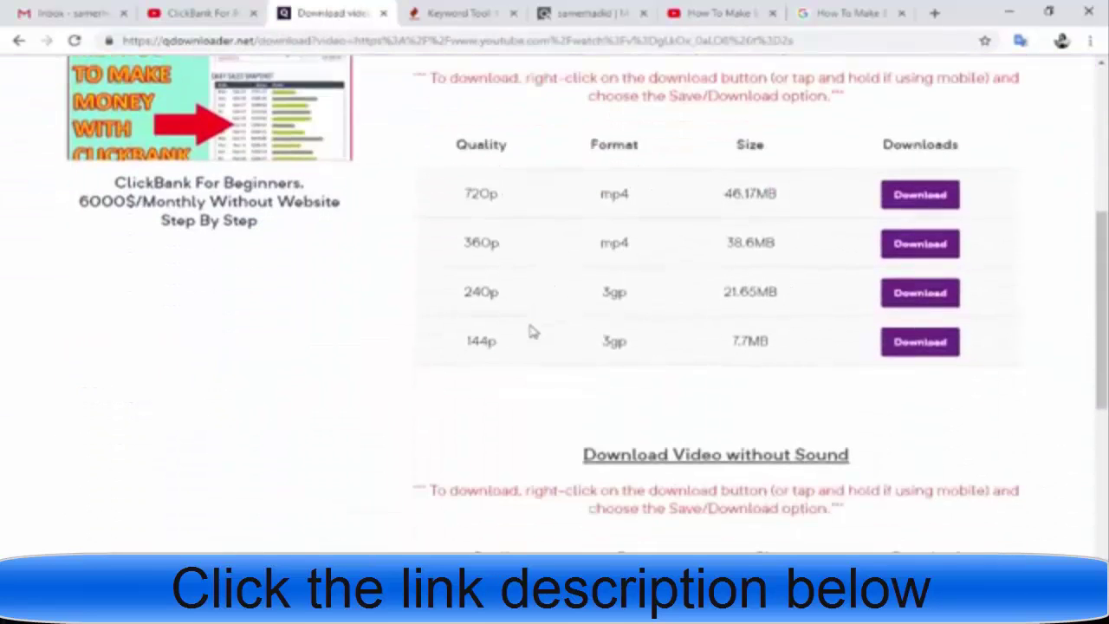
scroll(531, 330, up, 1)
scroll(379, 351, up, 1)
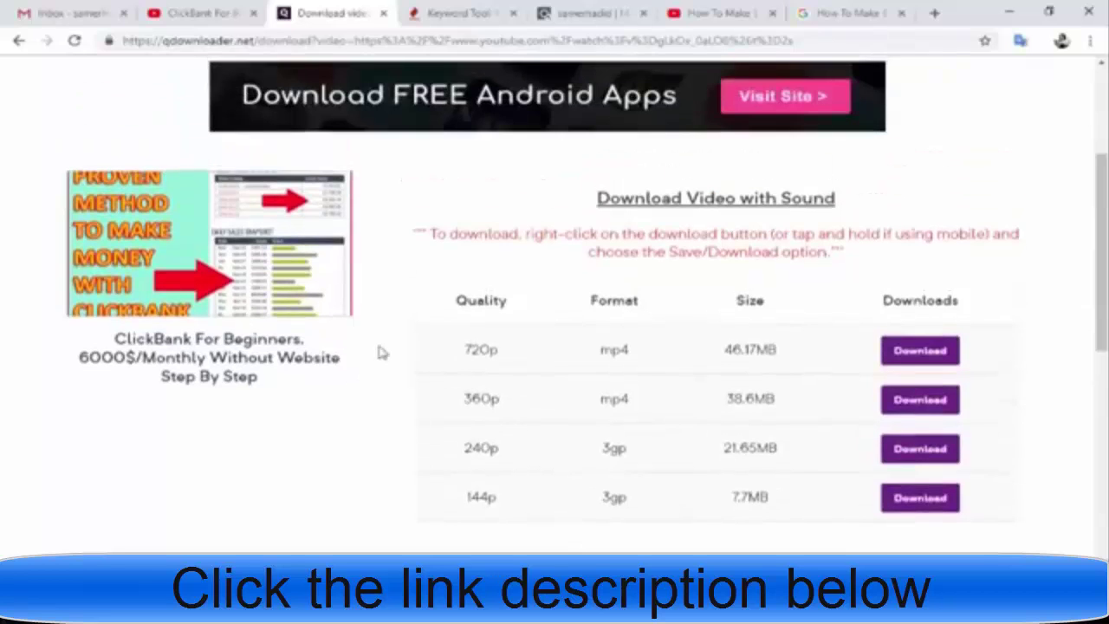
scroll(384, 356, down, 1)
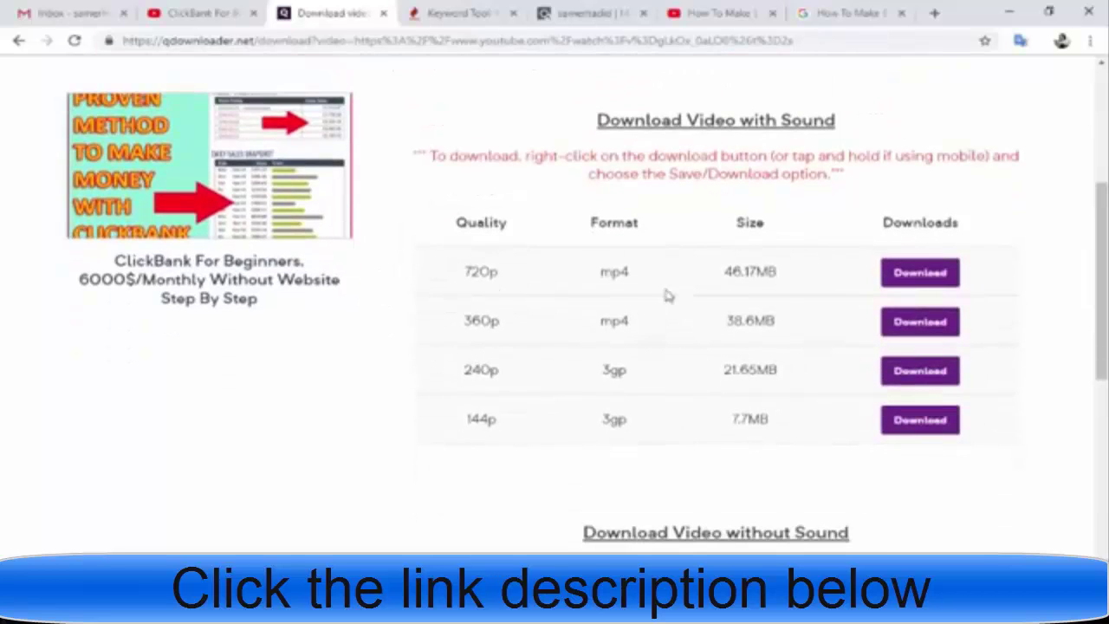
drag(633, 277, 597, 280)
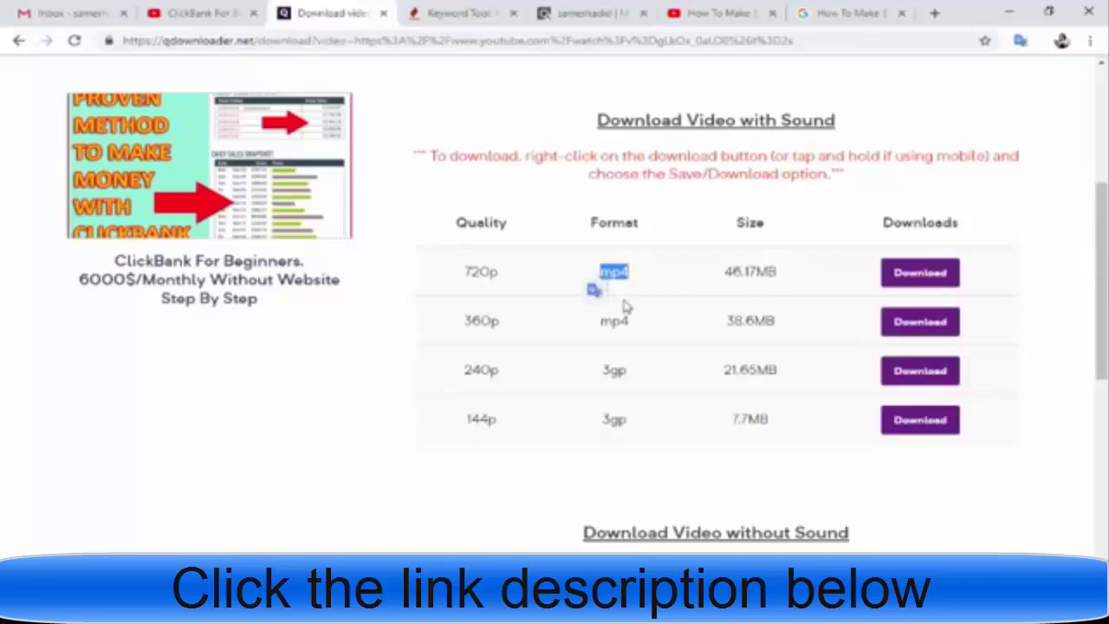
click(628, 292)
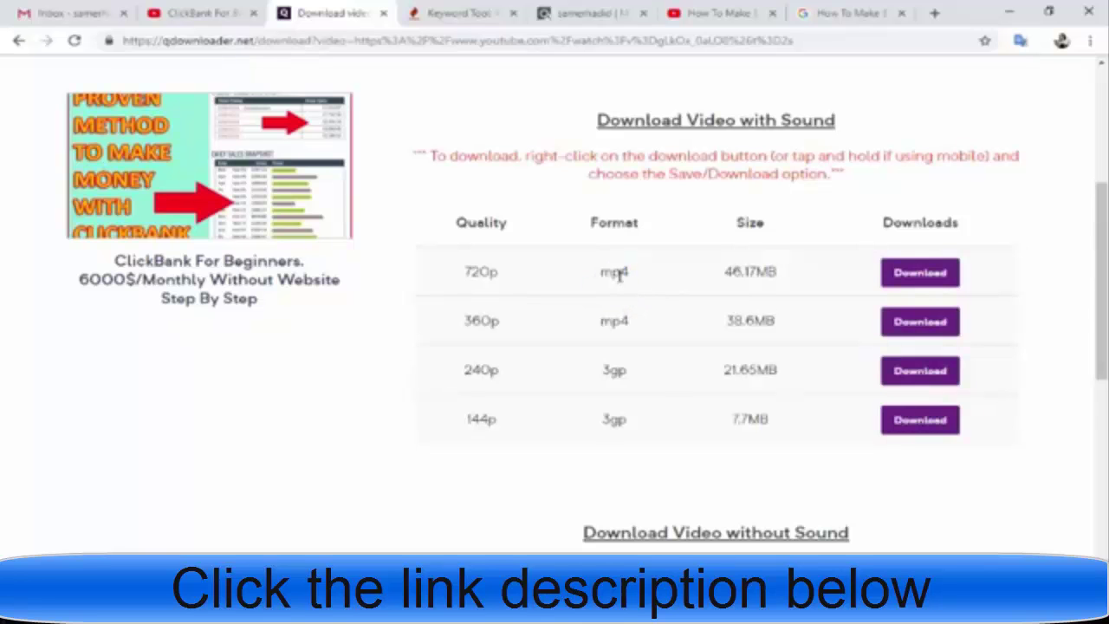
scroll(731, 317, up, 3)
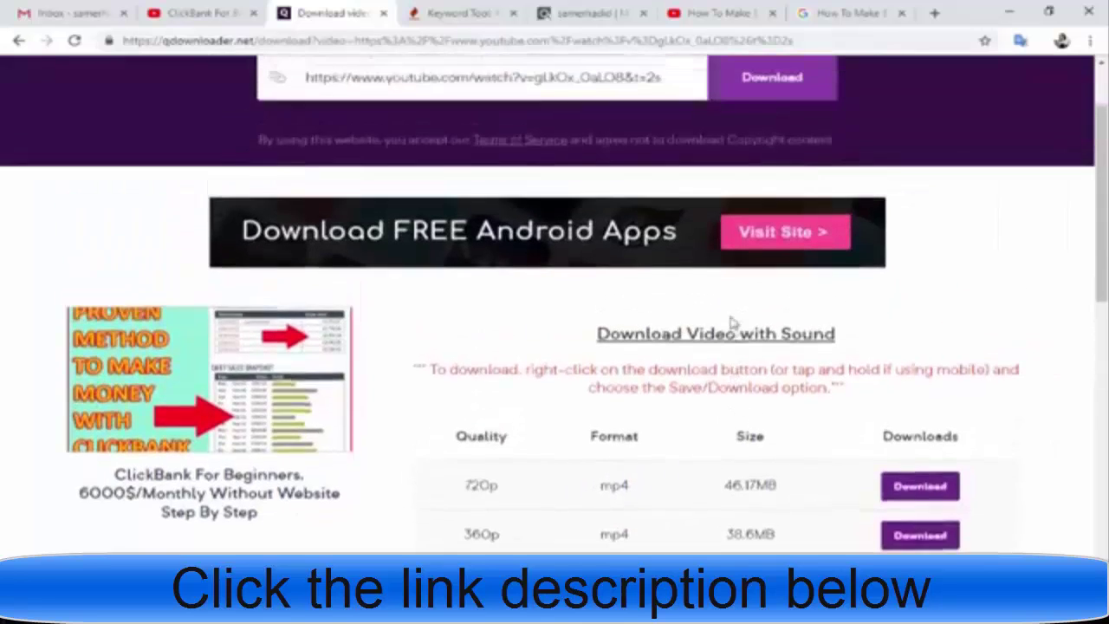
scroll(1062, 364, down, 1)
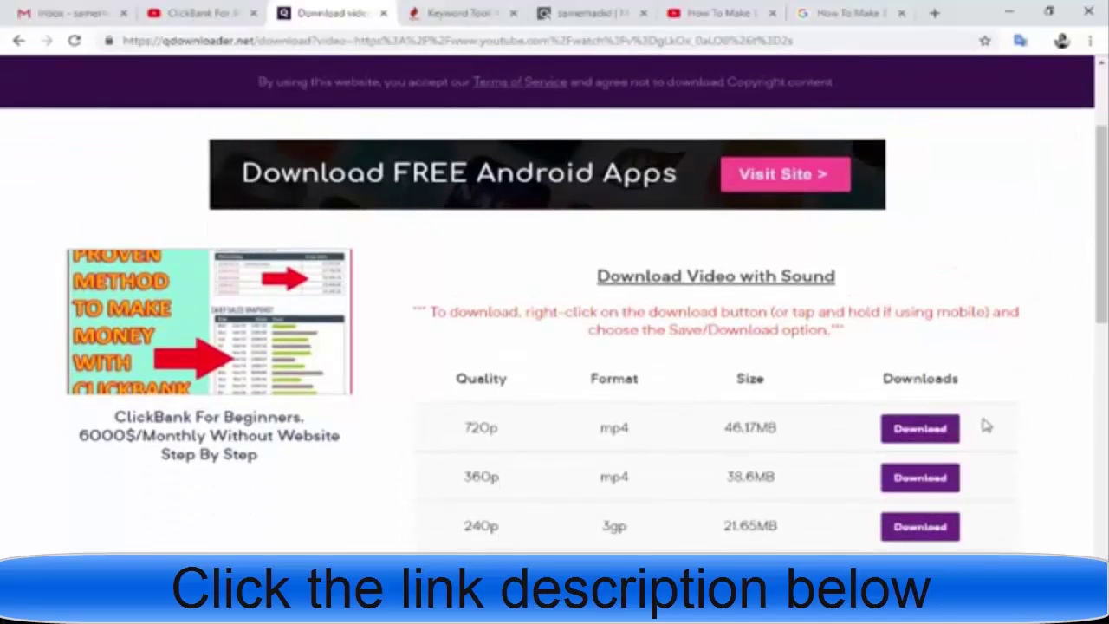
scroll(984, 391, down, 1)
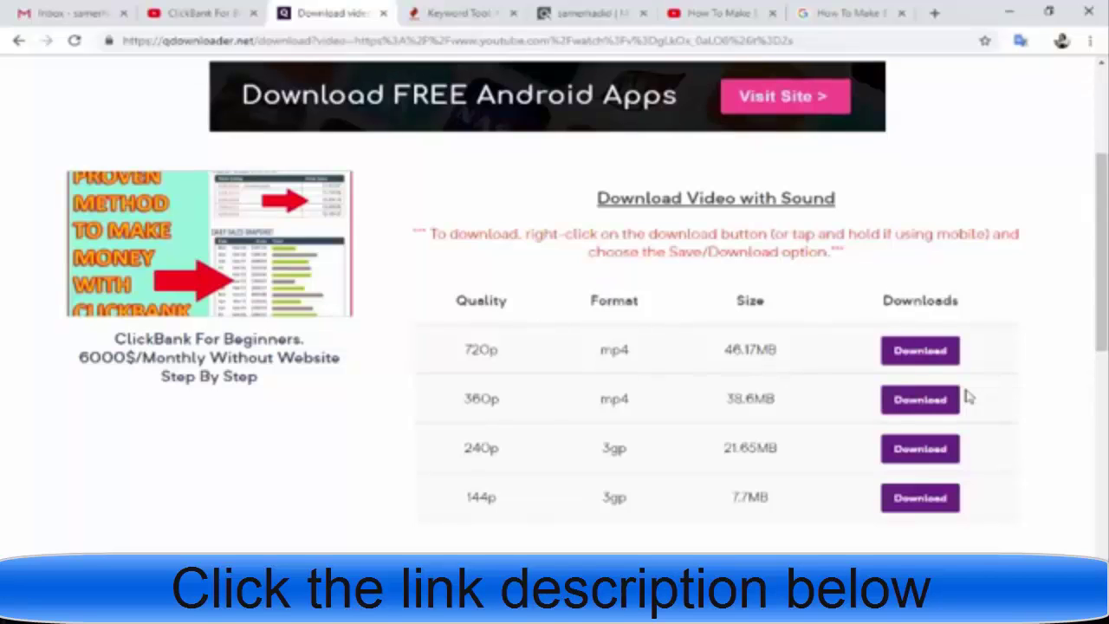
Step: Return to the YouTube results for "clickbank" and review the search filters, including Creative Commons under Features
click(243, 12)
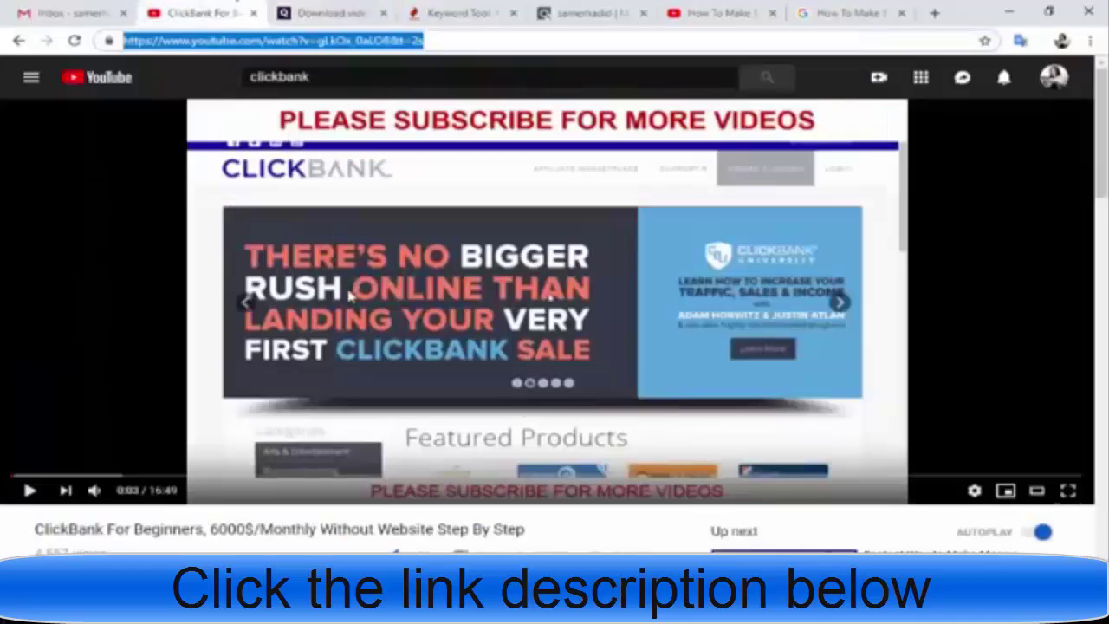
click(19, 40)
scroll(272, 211, up, 10)
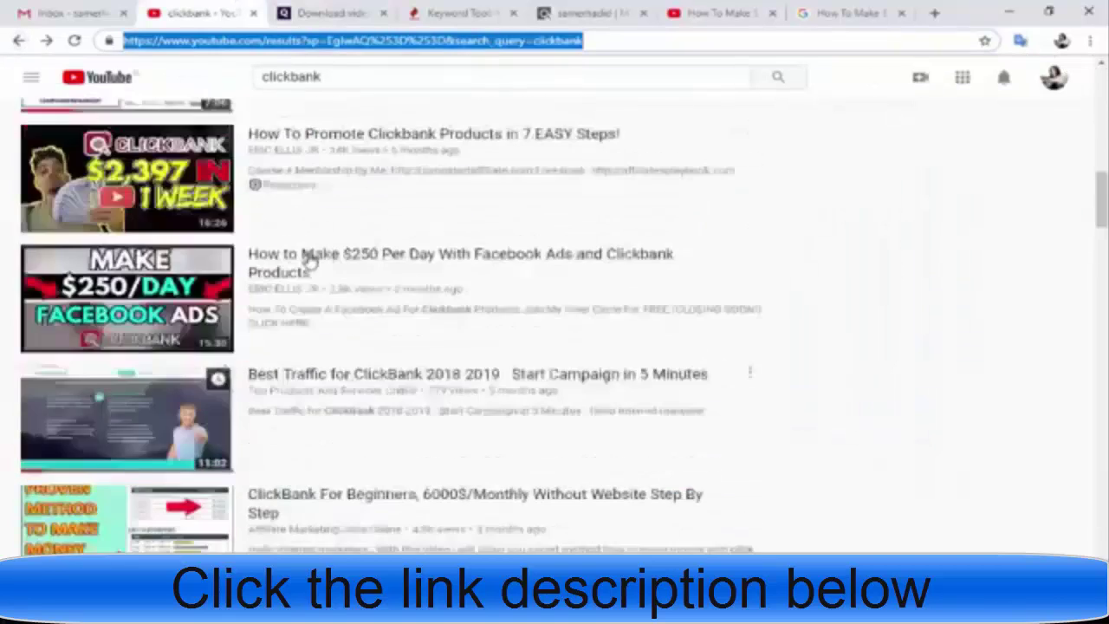
scroll(321, 289, up, 5)
click(78, 132)
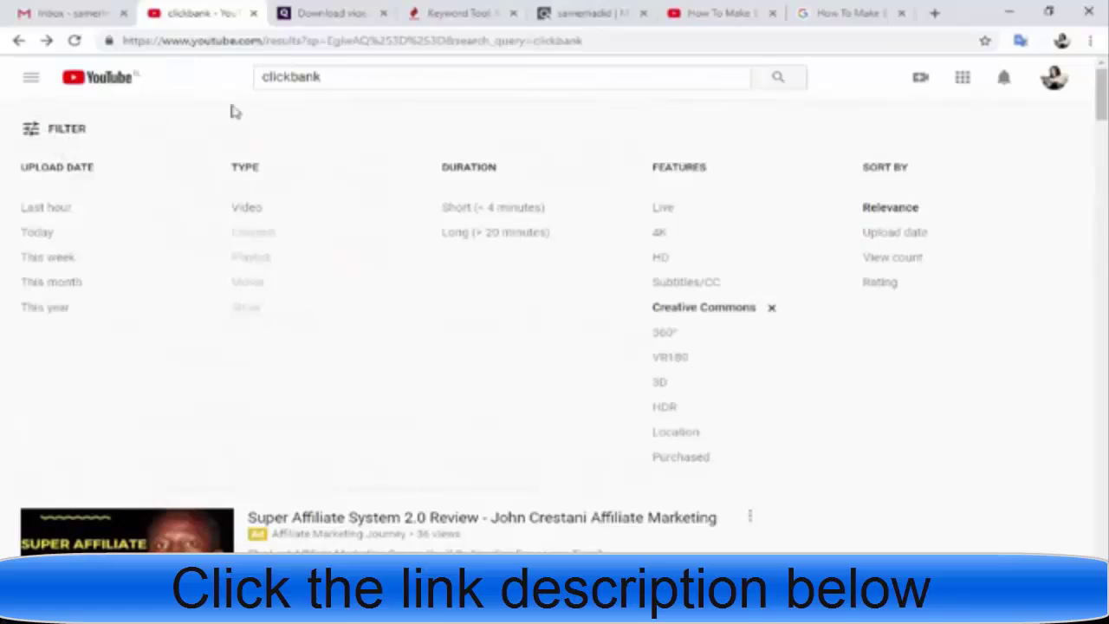
click(329, 80)
click(215, 80)
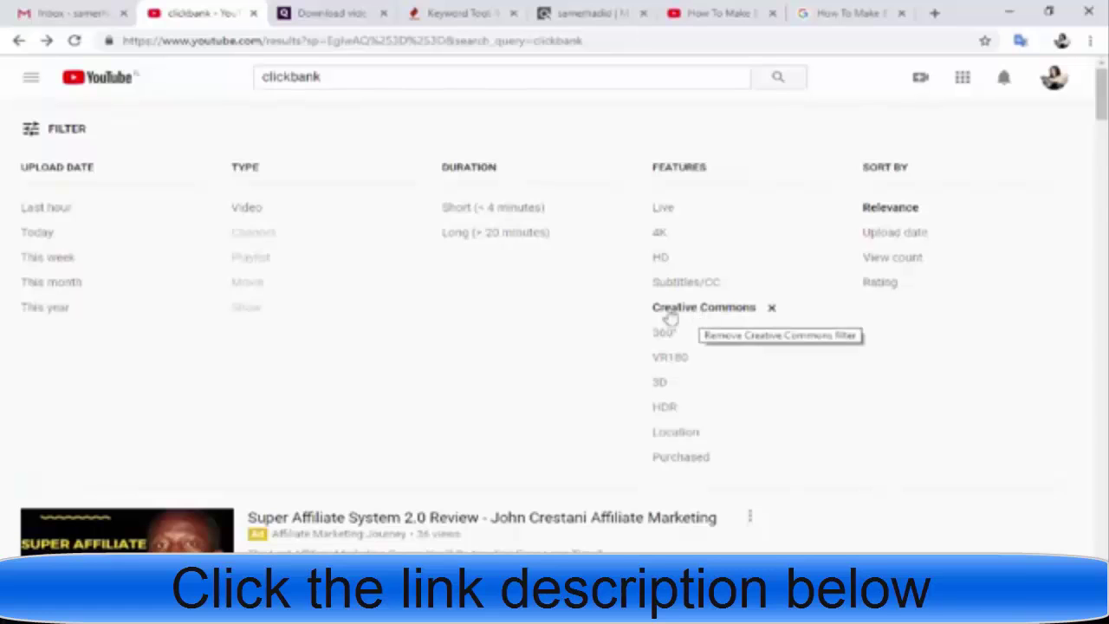
click(349, 10)
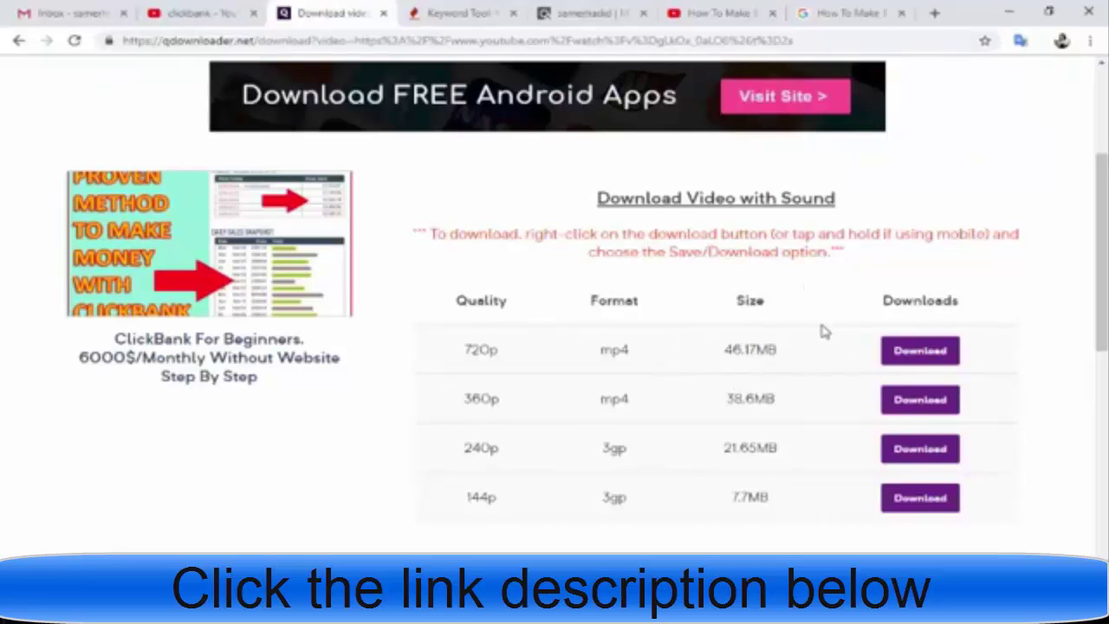
click(202, 11)
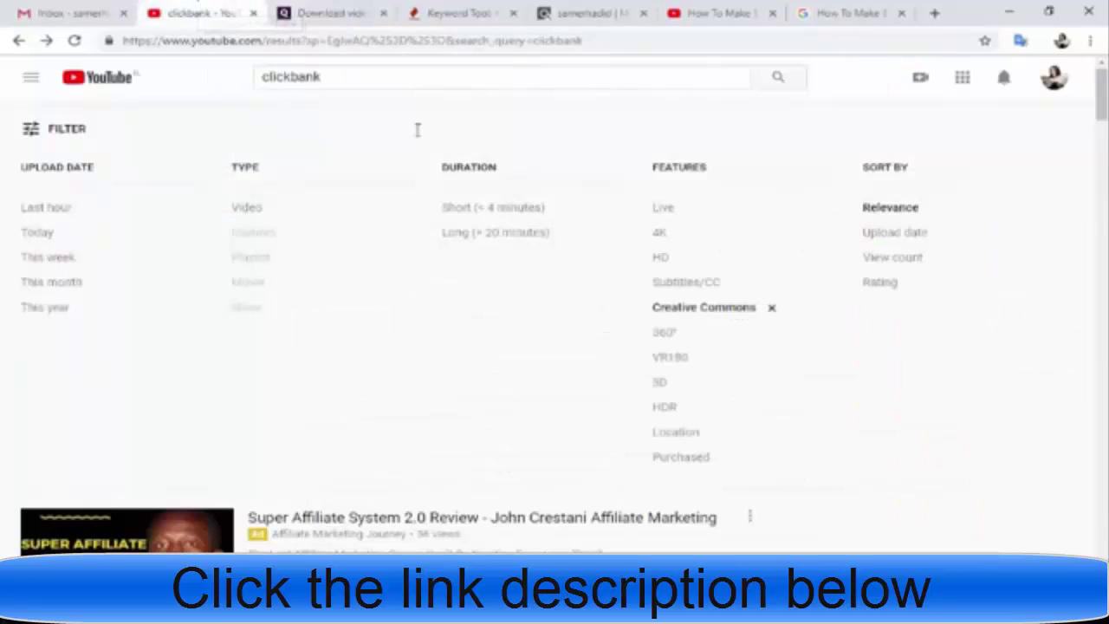
Step: Upload "How To Make $100 A Day With Youtube Without Subscribers or Creating Videos.mp4" from the Downloads folder to YouTube and open its tags for editing
click(921, 79)
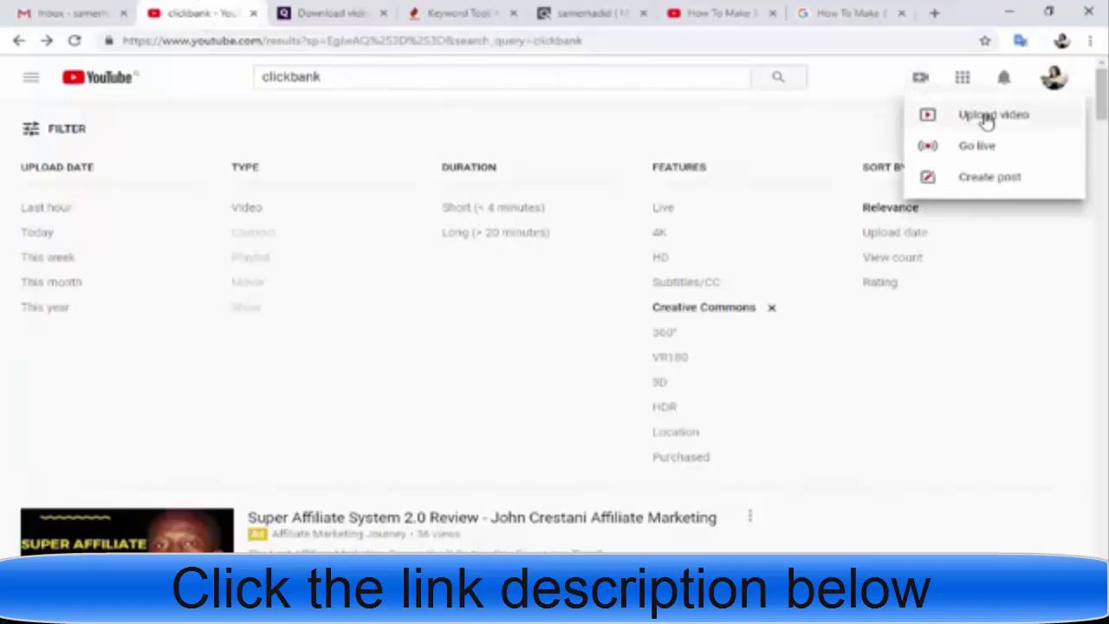
click(984, 117)
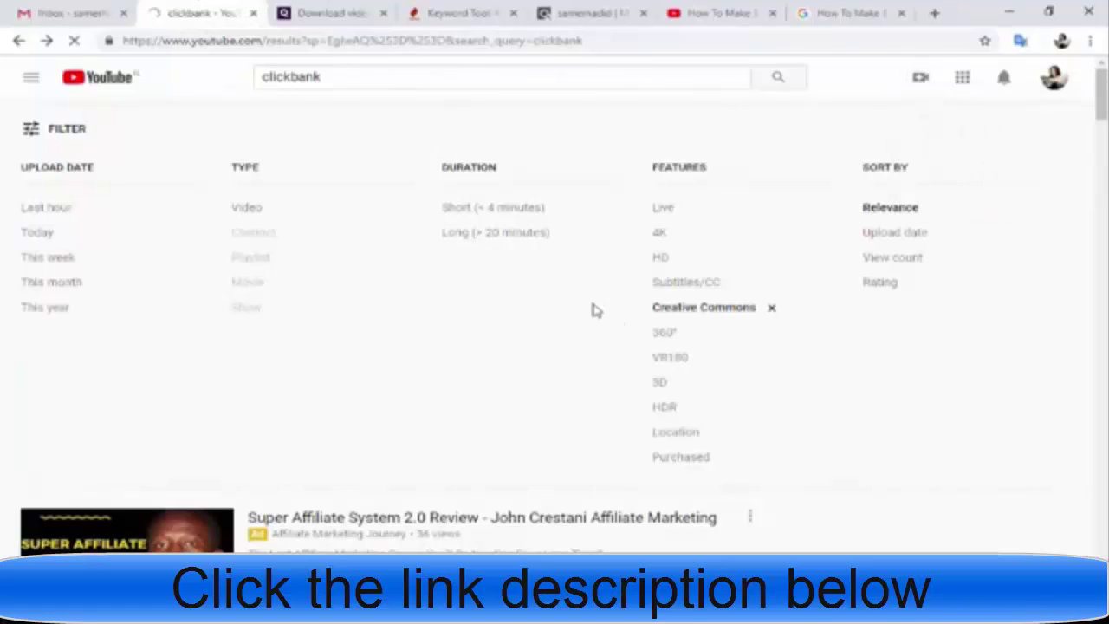
click(434, 206)
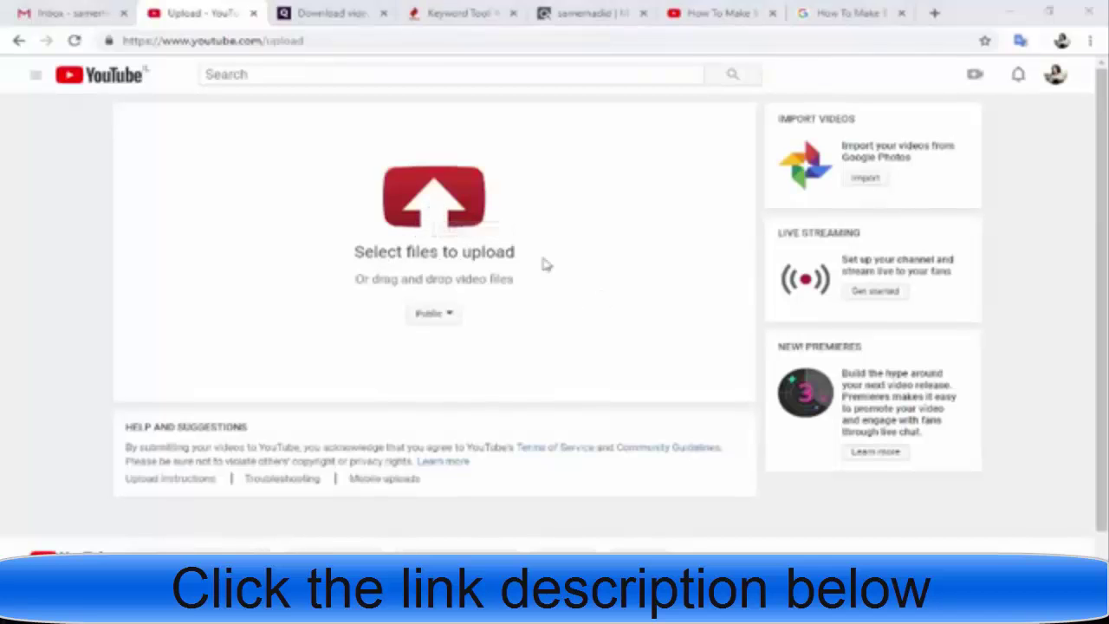
click(184, 115)
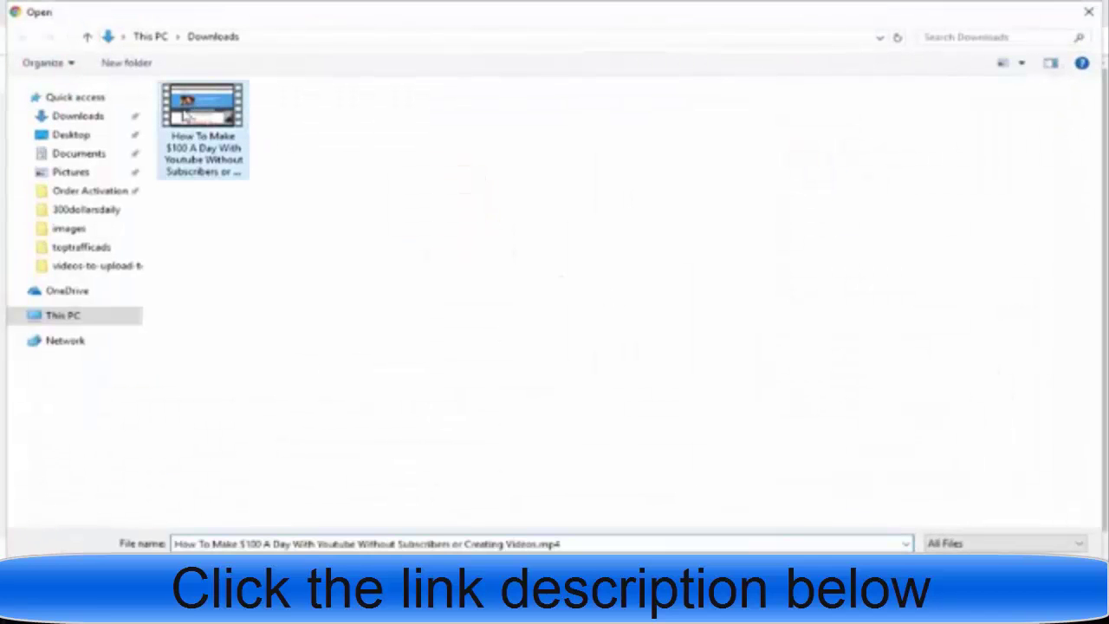
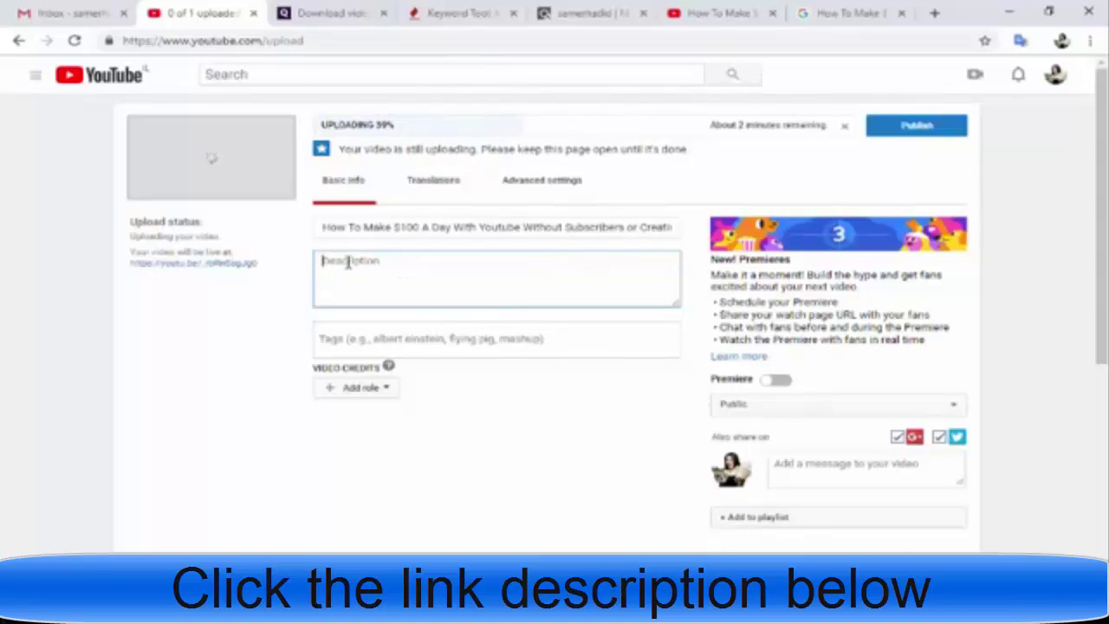
click(472, 339)
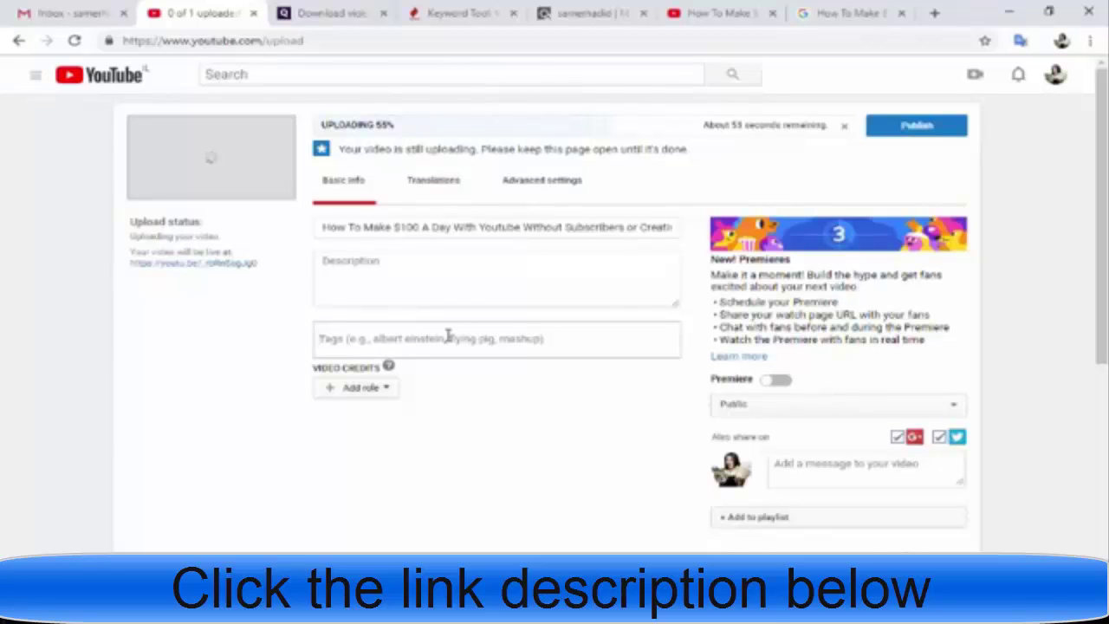
Step: Switch to the Keyword Tool site at keywordtool.io and set Google as the keyword source
click(454, 12)
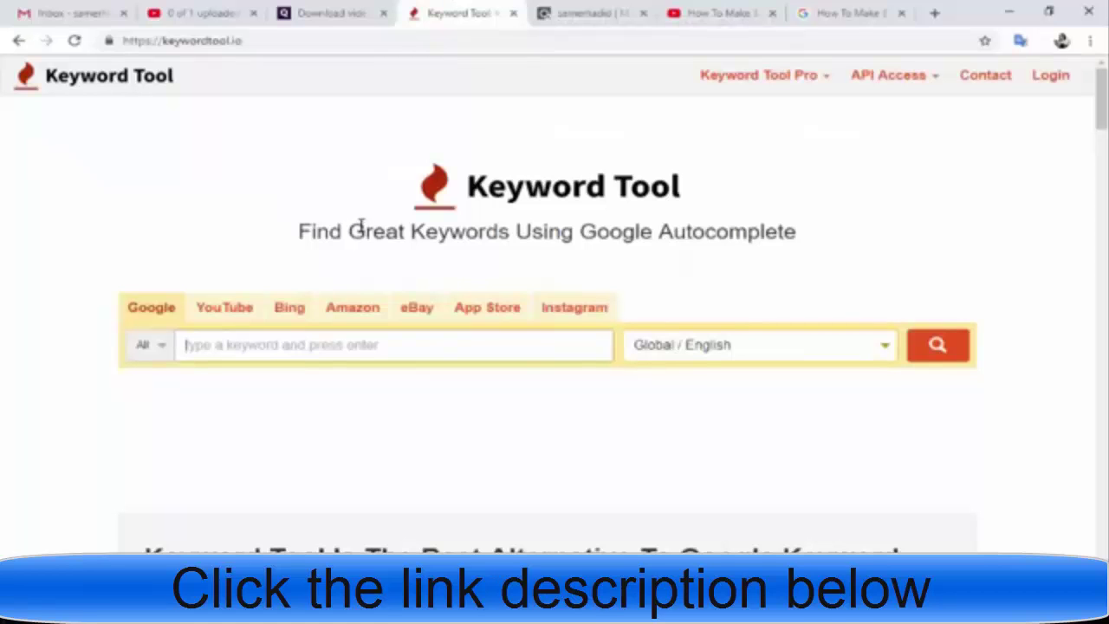
drag(246, 42, 201, 48)
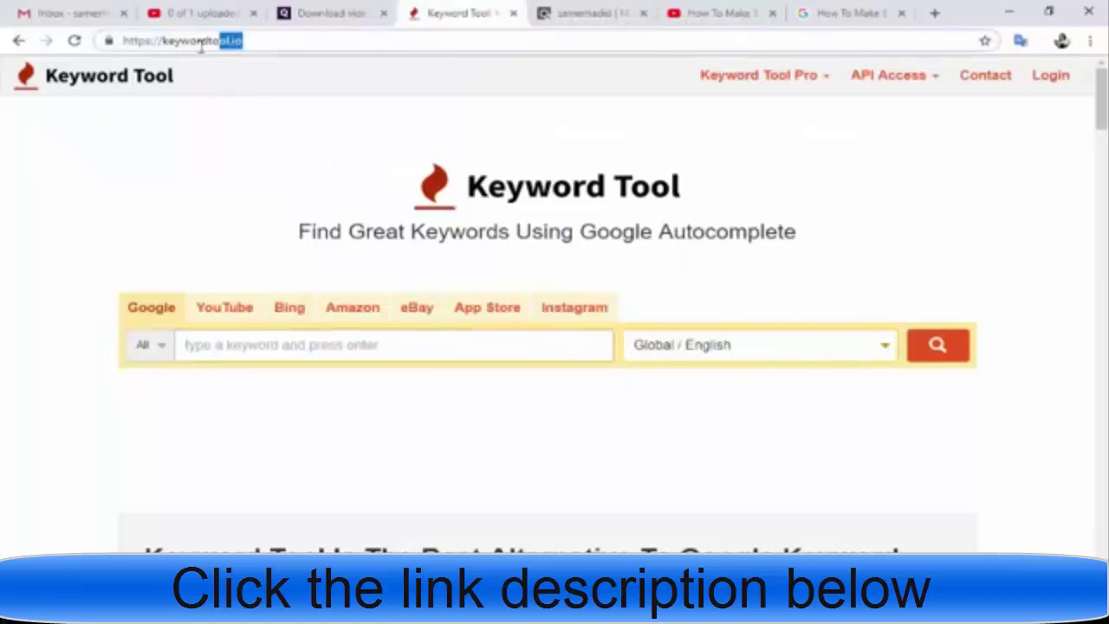
click(233, 91)
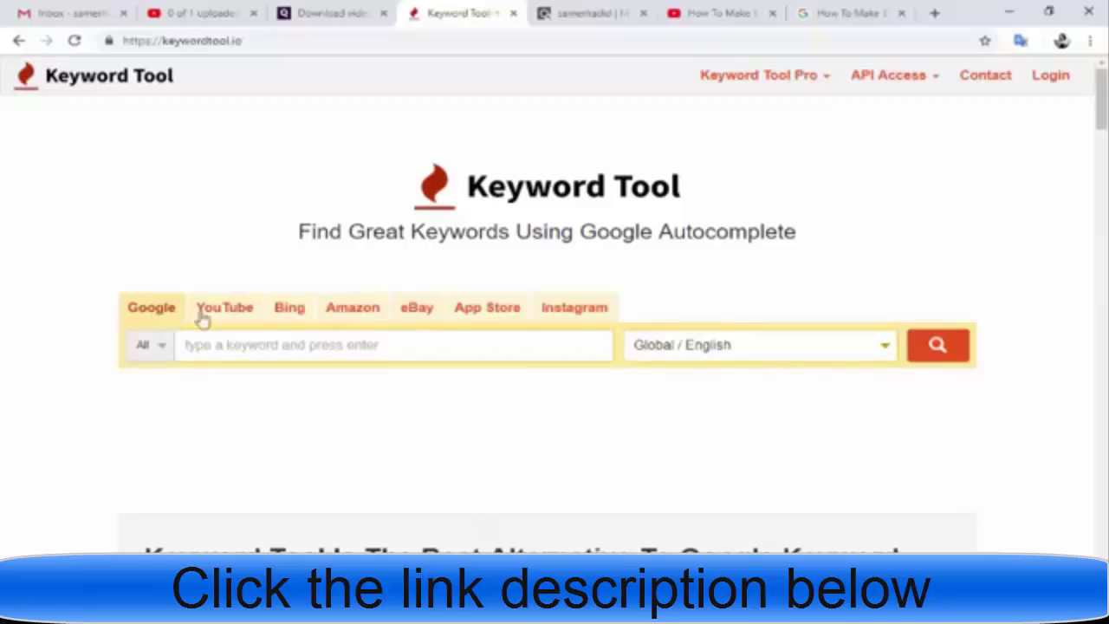
click(293, 317)
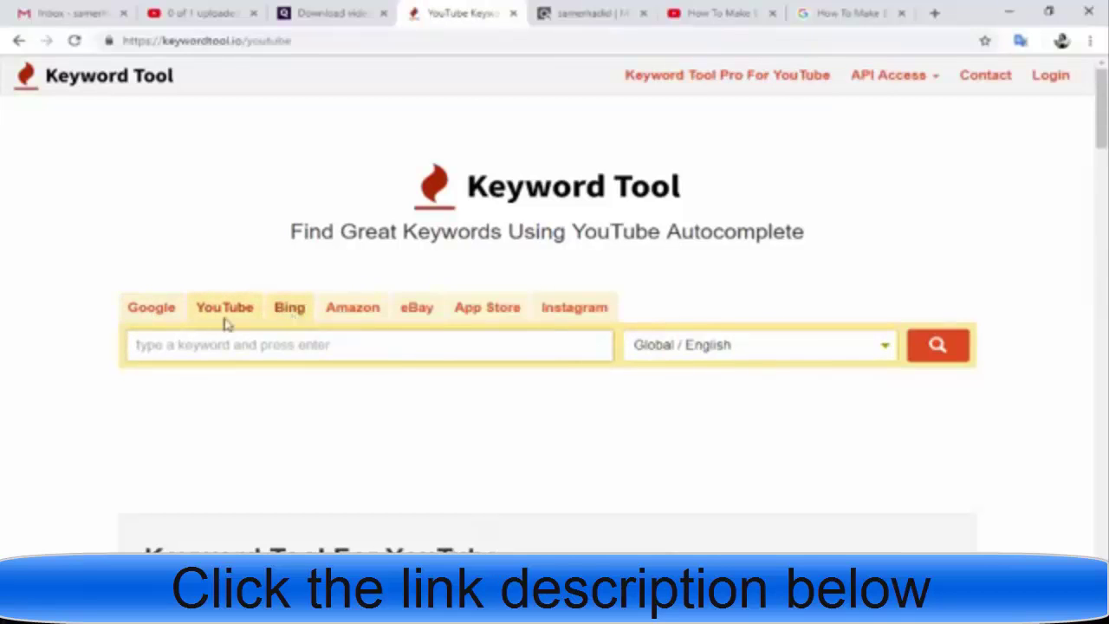
click(165, 314)
click(148, 314)
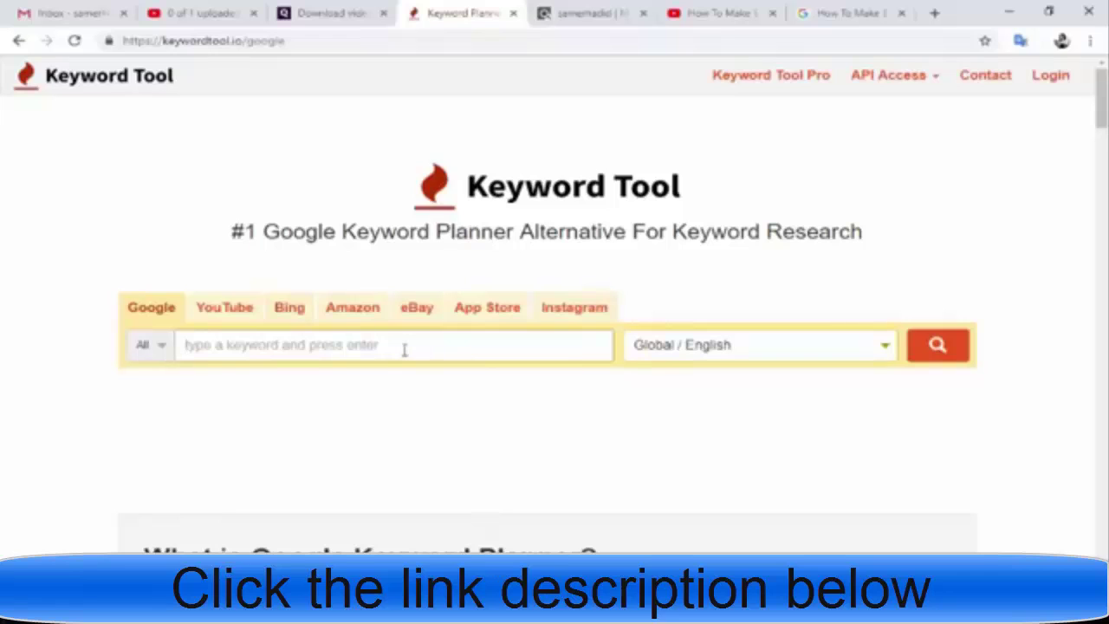
Step: Search for Google keyword suggestions for "How to make money with clickbank" and look through the suggested keywords
text(HOW)
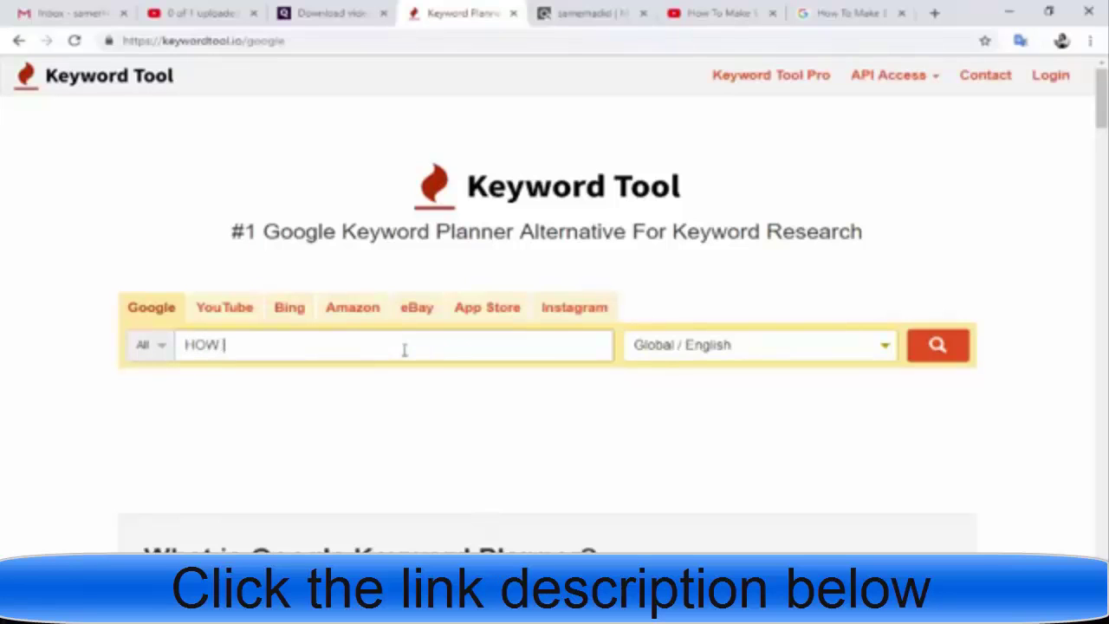
key(BackSpace)
key(BackSpace)
key(BackSpace)
text(ow )
text(to makin)
key(BackSpace)
key(BackSpace)
text(e m)
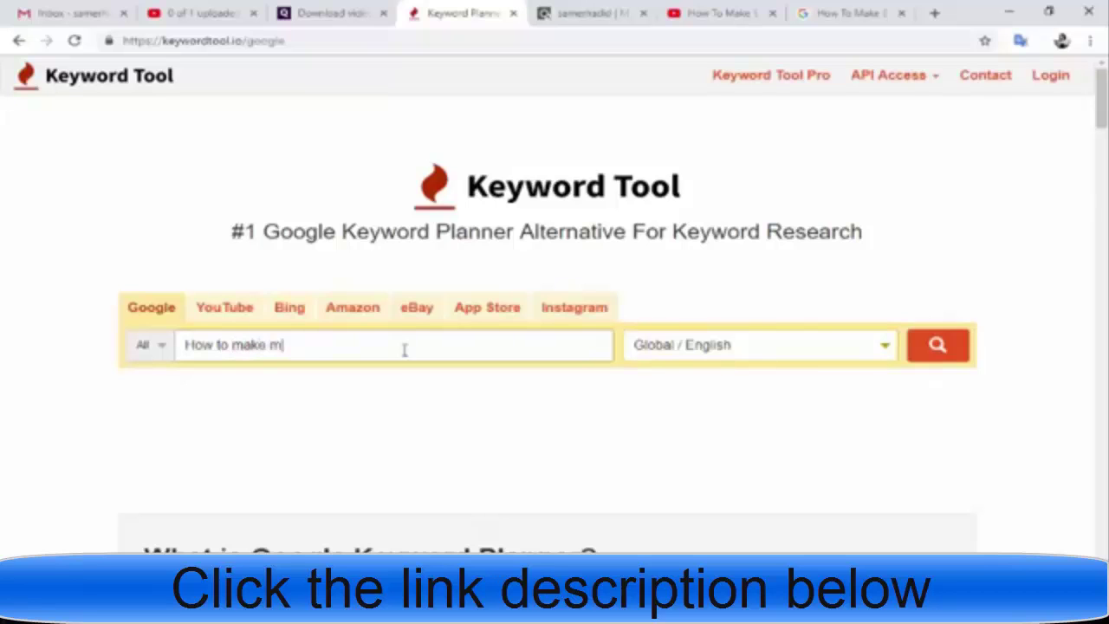
text(oney with clickbank)
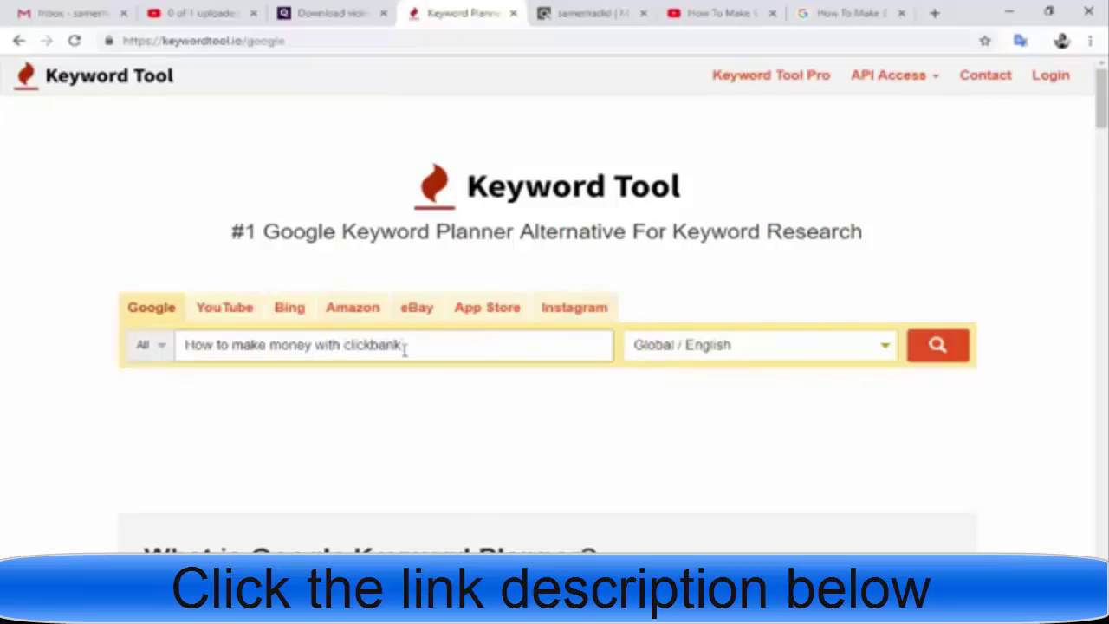
key(Return)
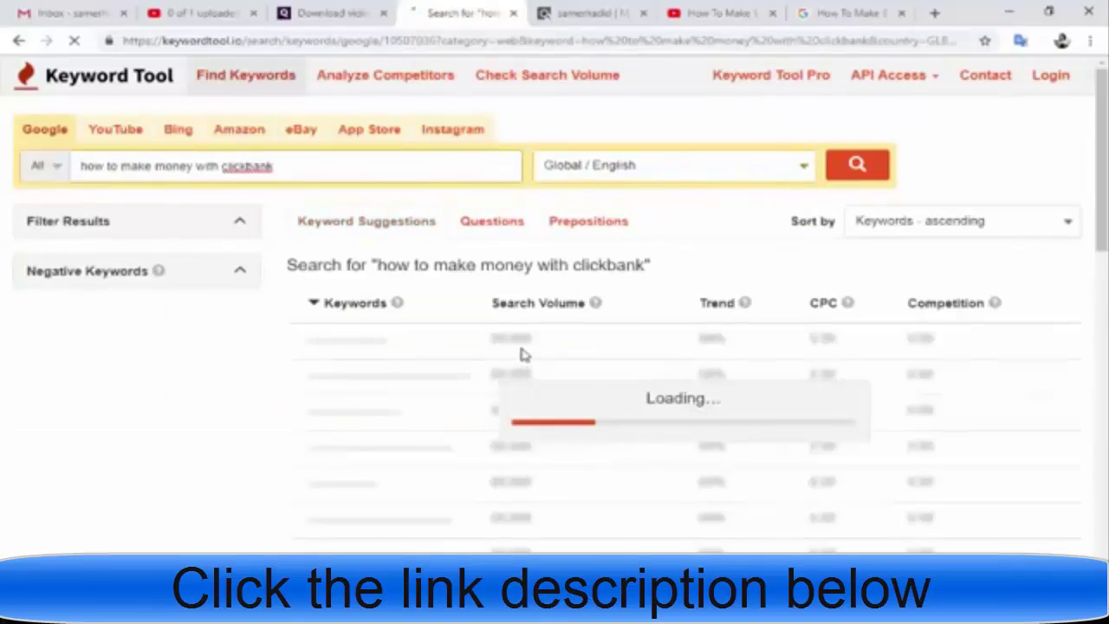
scroll(525, 356, down, 2)
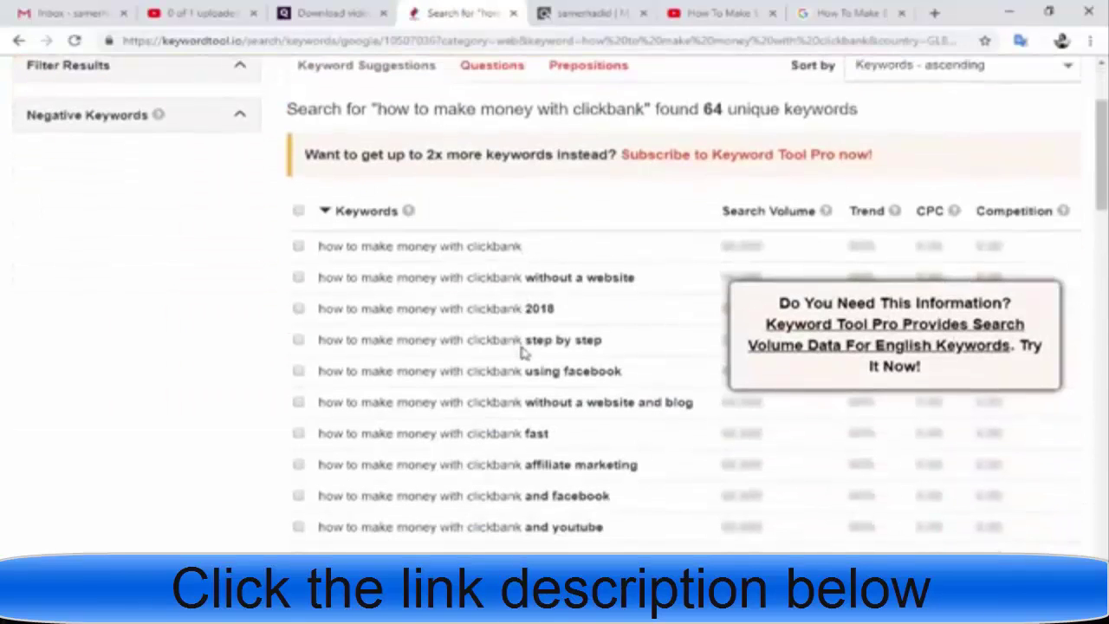
scroll(92, 321, up, 2)
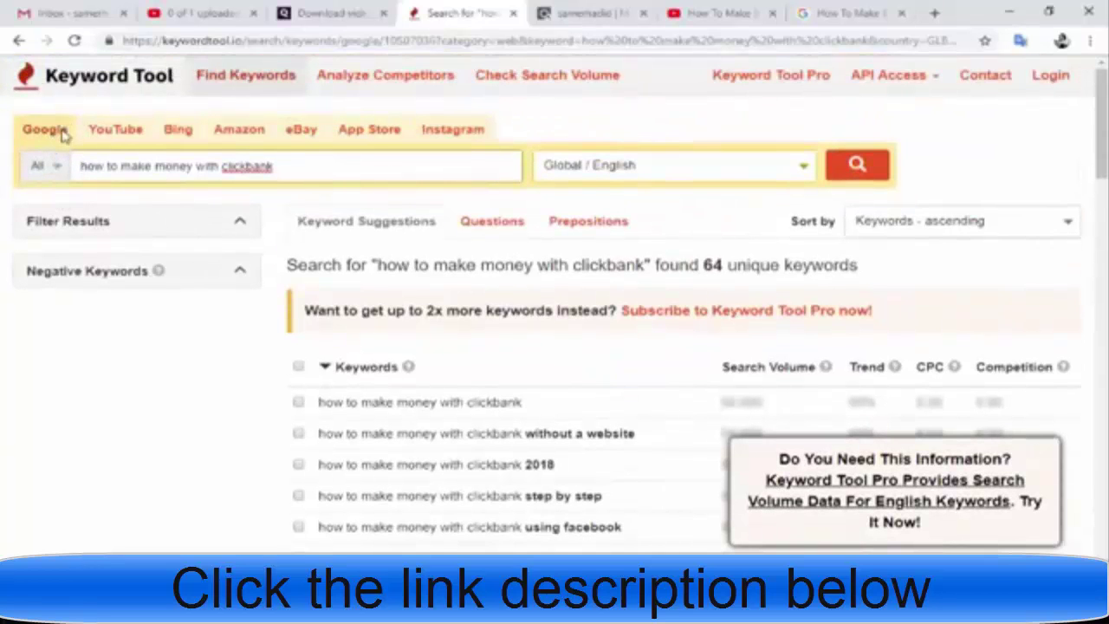
scroll(173, 381, down, 2)
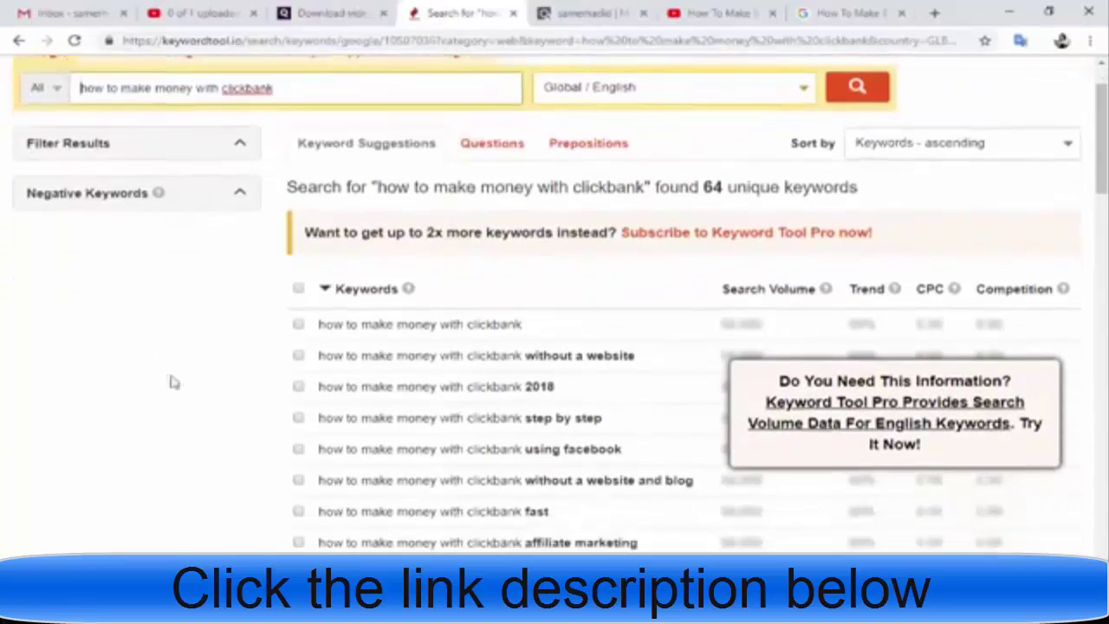
scroll(347, 394, down, 1)
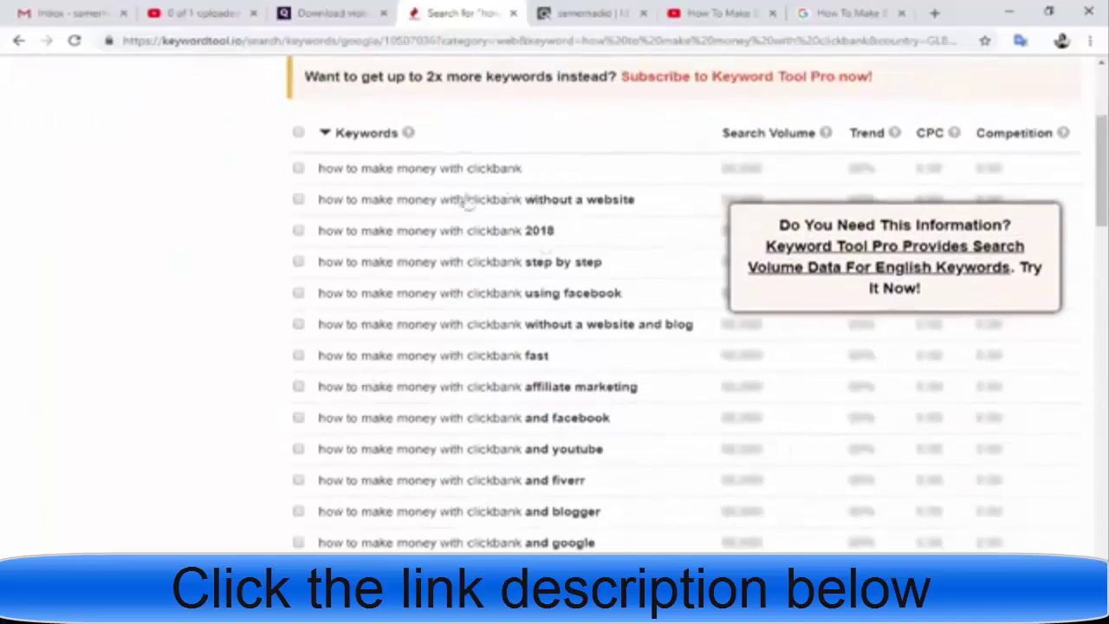
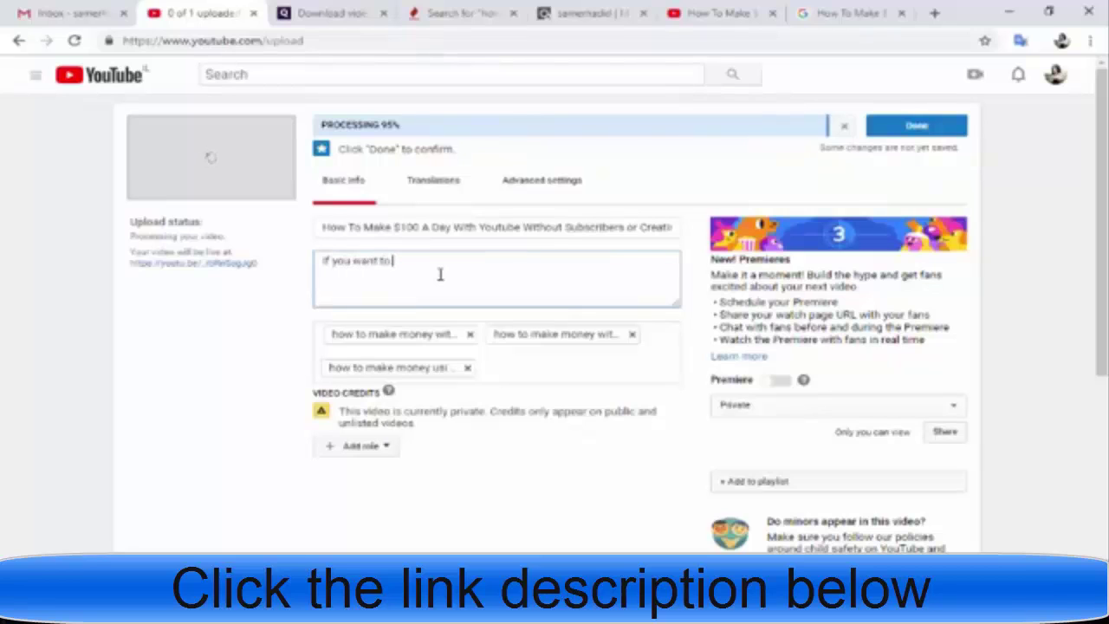
Step: Write the video description so it reads "If you want to make money with clickbank I will show you"
text(money )
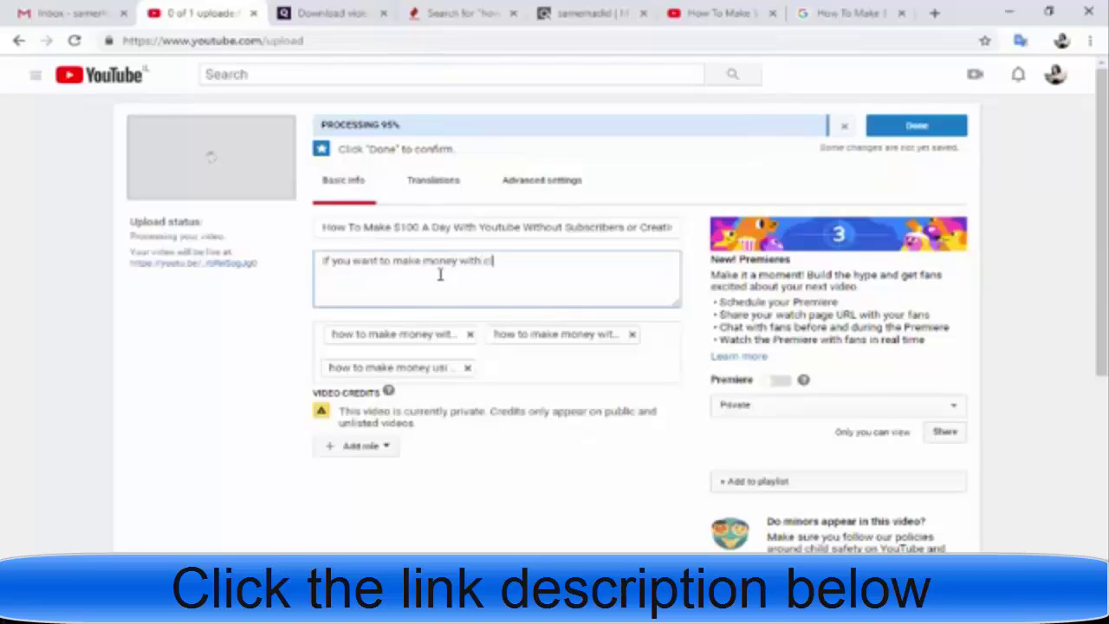
text(with clickbank)
text(I will)
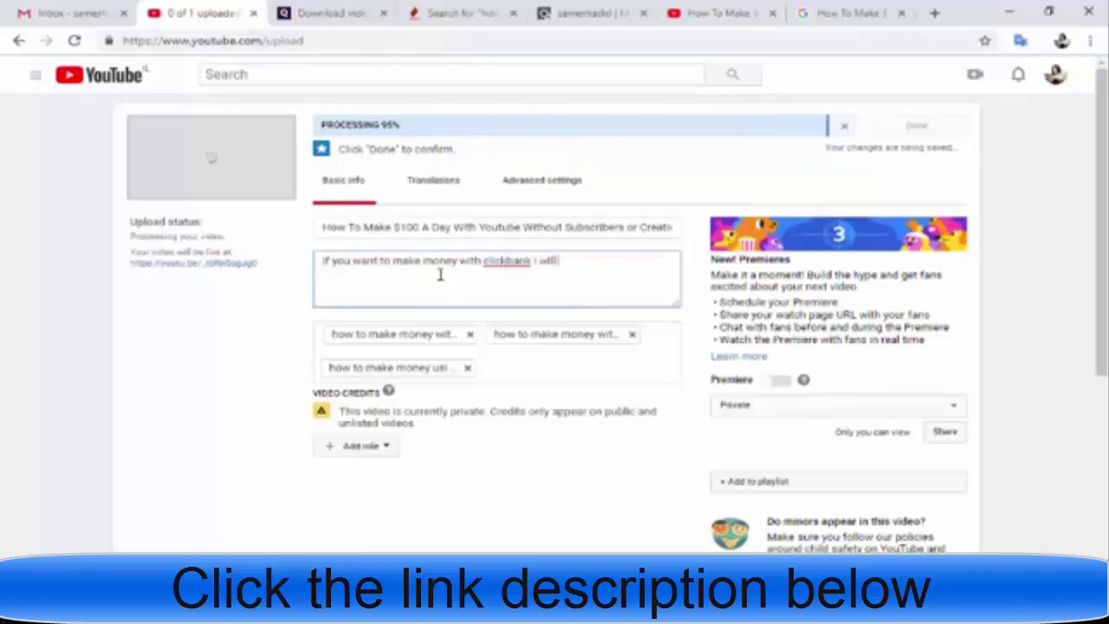
text( show you)
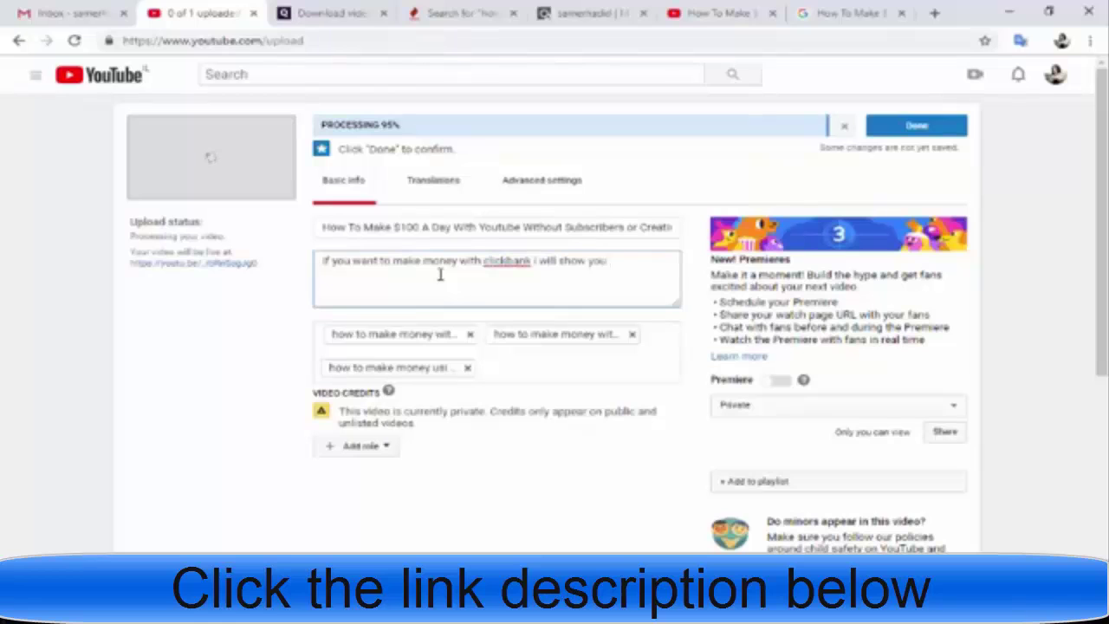
Step: Copy the video title "How To Make $100 A Day With Youtube Without Subscribers or Creating Videos" to the end of the description
triple_click(423, 227)
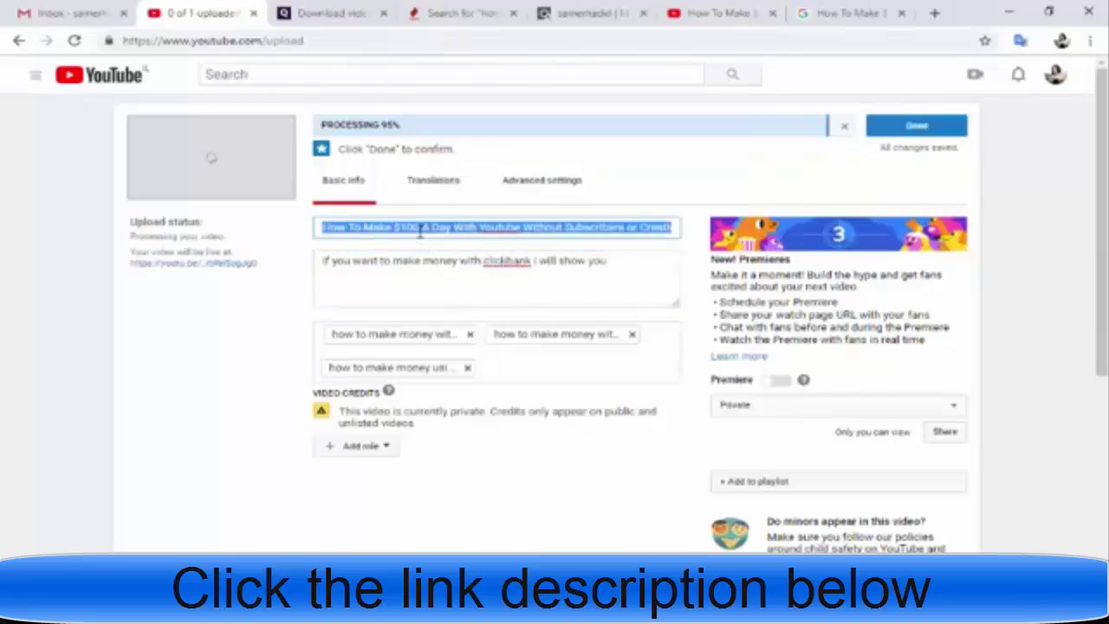
click(629, 268)
text(How To Make $100 A Day With Youtube Without Subscribers or Creating Videos)
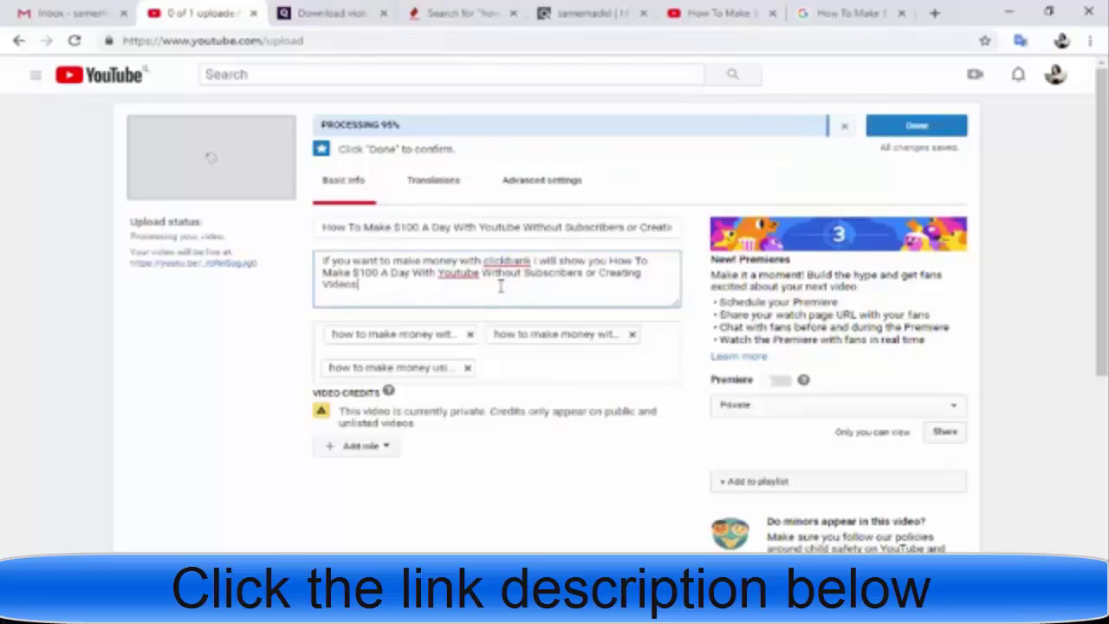
Step: Review the uploaded video's title, its finished description and its tags
drag(321, 226, 686, 233)
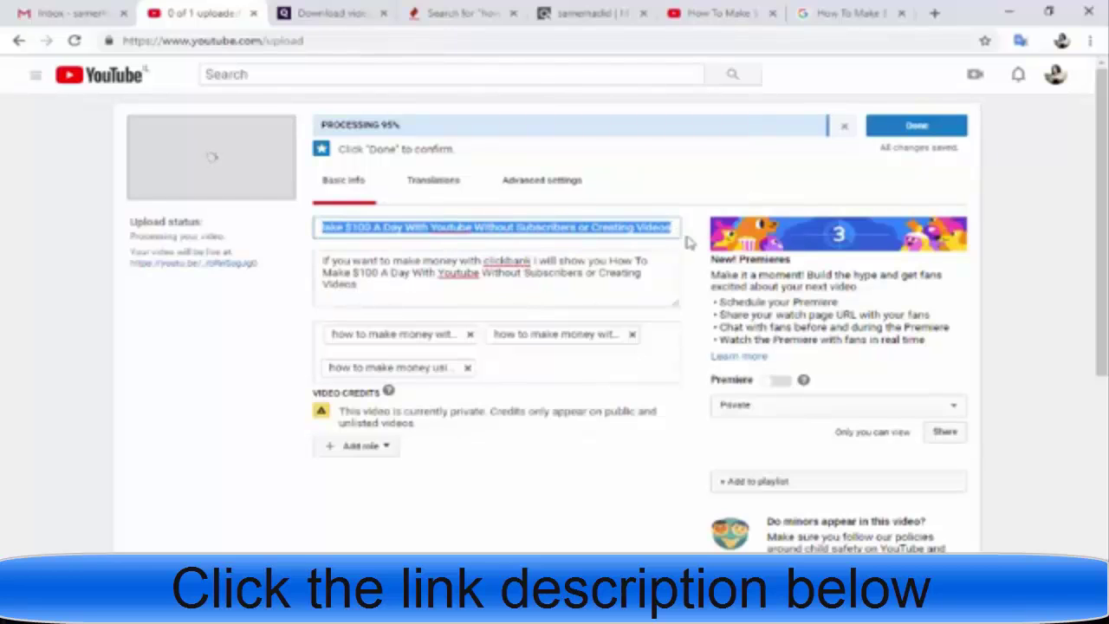
click(611, 260)
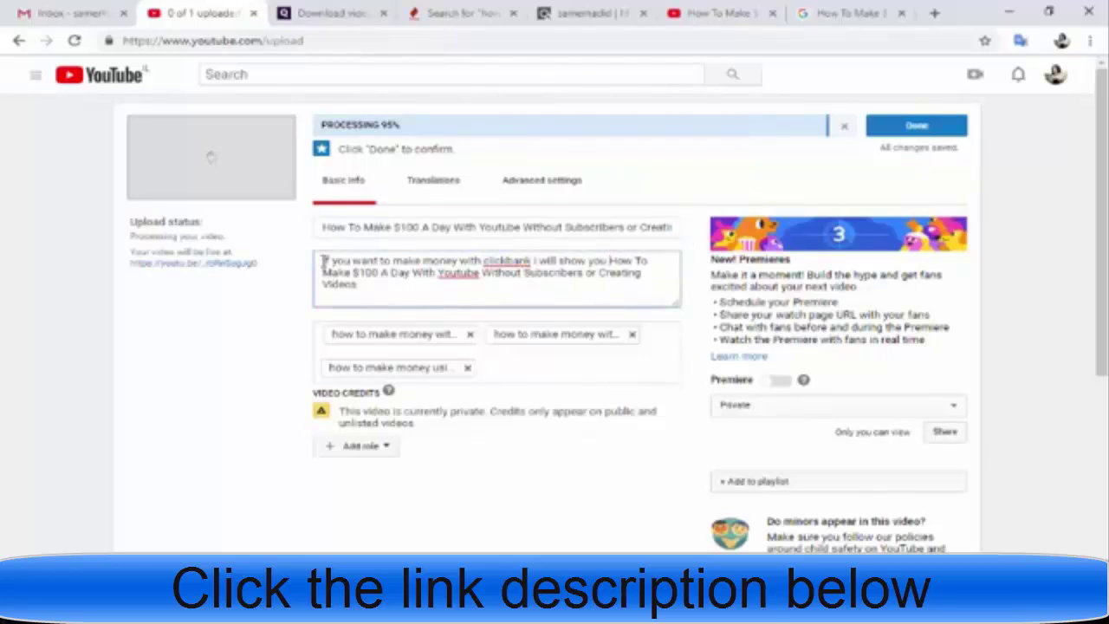
drag(324, 264, 365, 283)
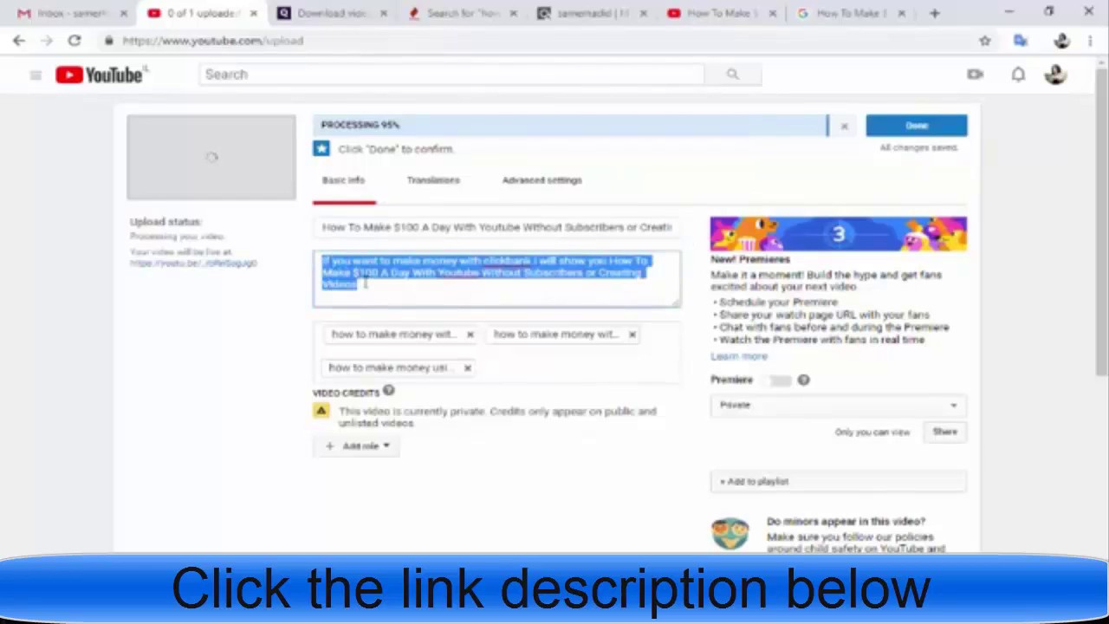
click(528, 365)
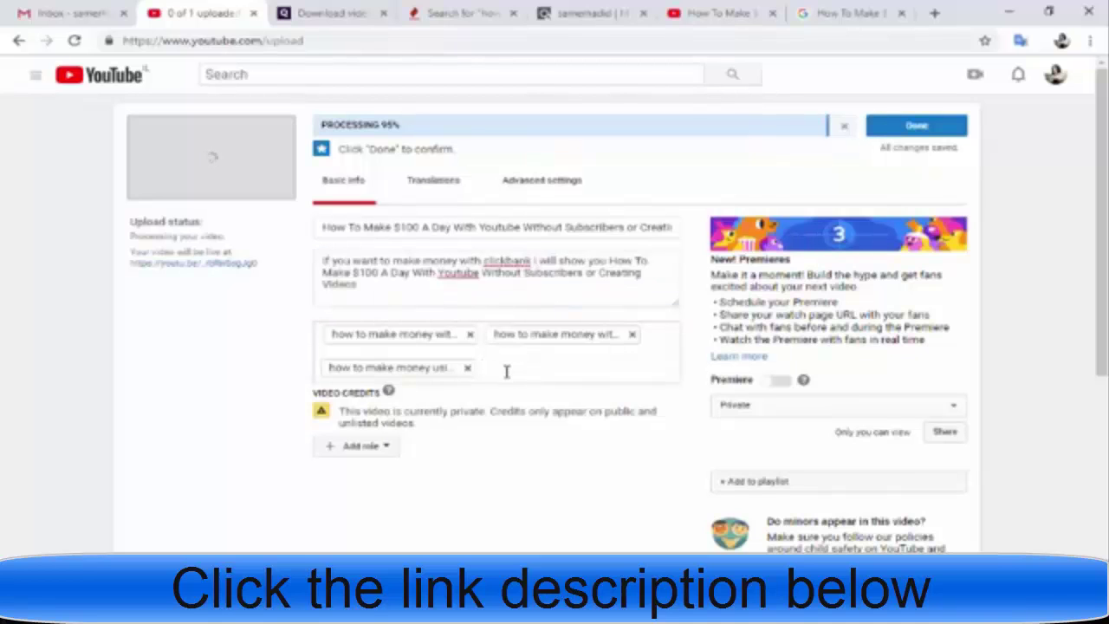
Step: Return to Keyword Tool, set YouTube as the keyword source and select "how to make money with clickbank step by step on autopilot"
click(464, 13)
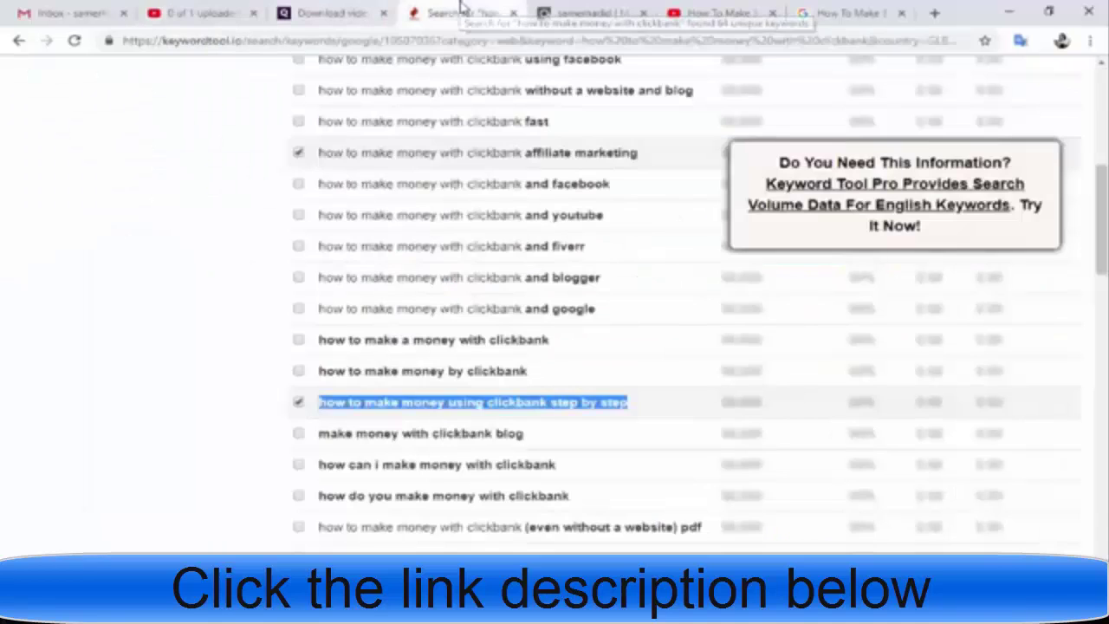
scroll(595, 377, down, 1)
scroll(327, 350, up, 6)
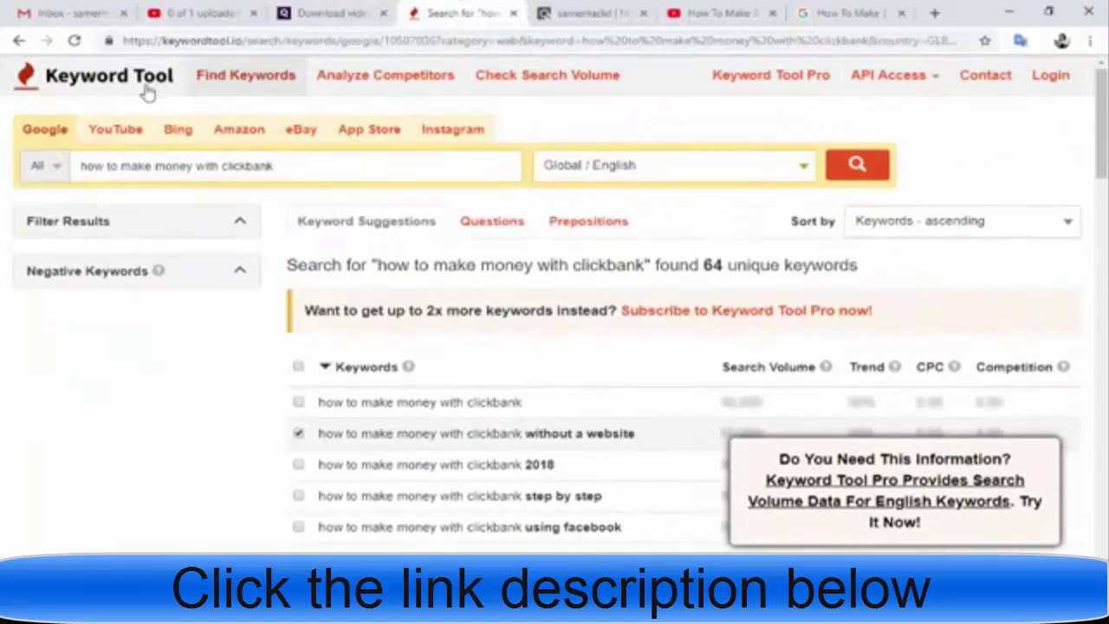
click(116, 137)
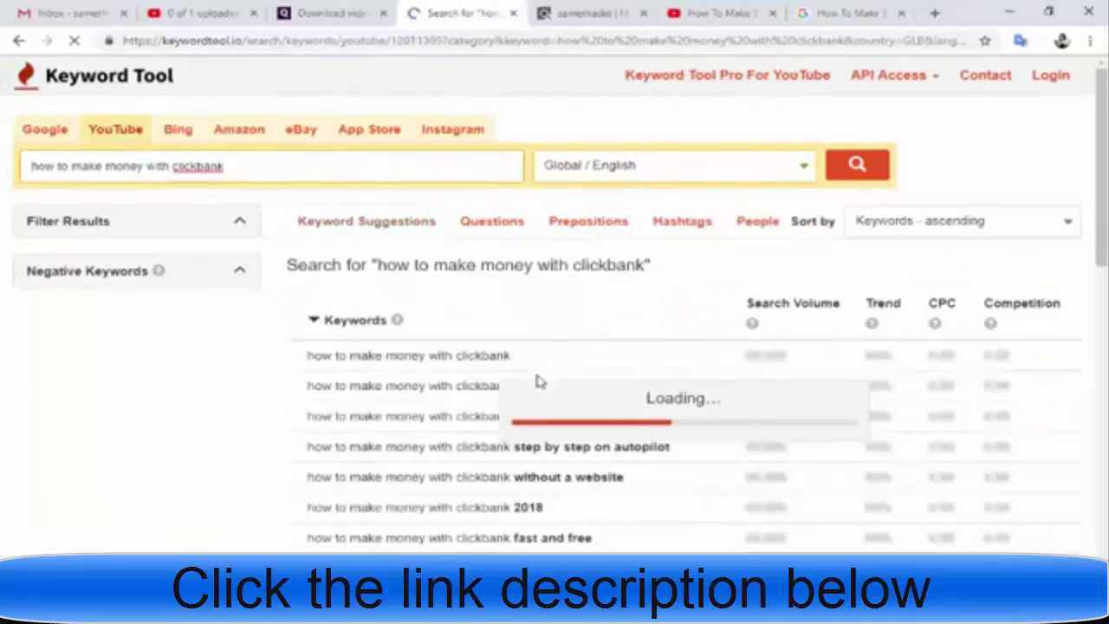
scroll(664, 416, down, 3)
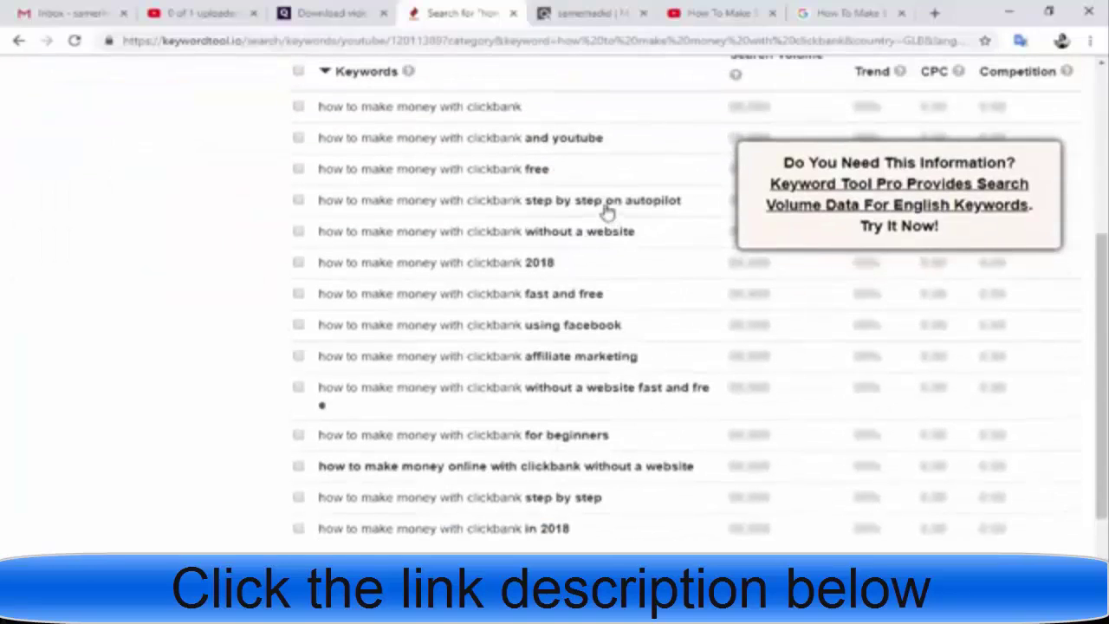
drag(683, 207, 321, 203)
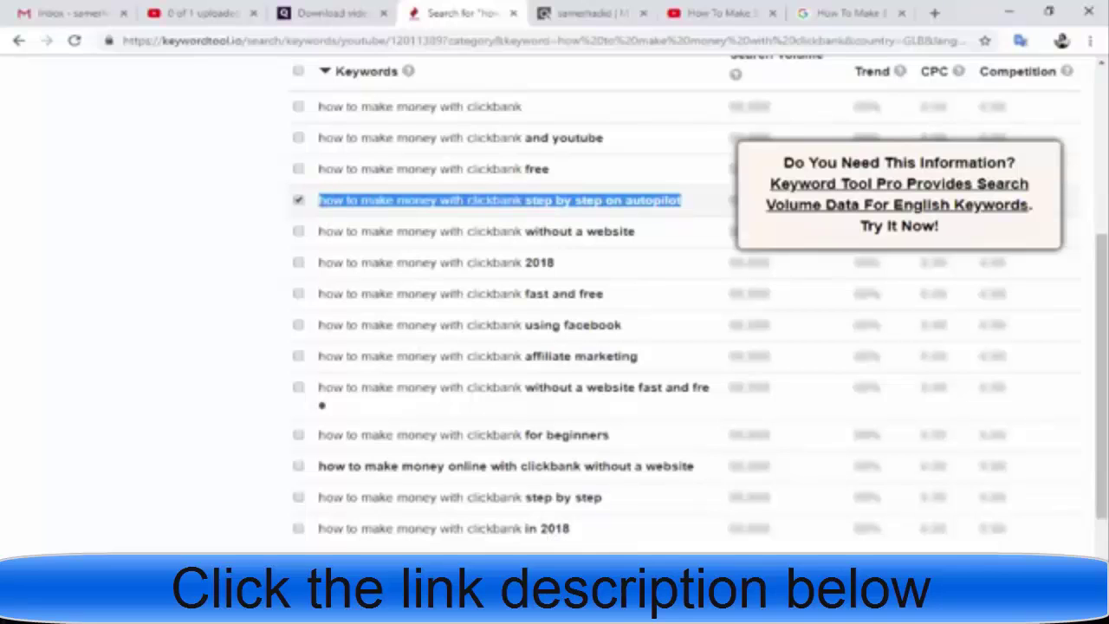
Step: Check the upload's tags, then look through the remaining YouTube keyword suggestions in Keyword Tool
click(200, 13)
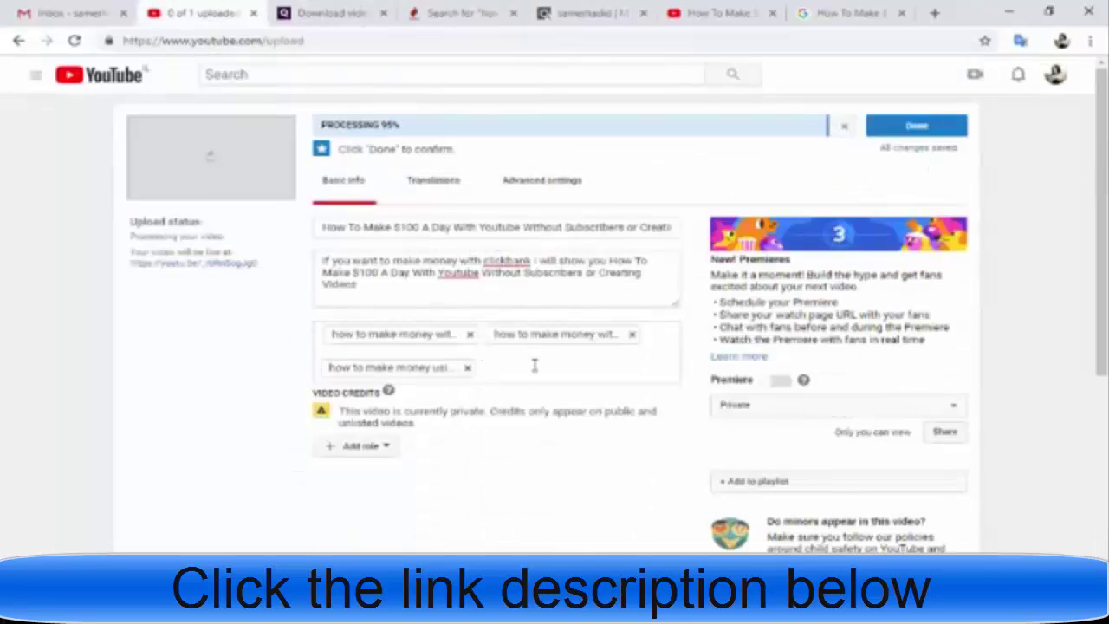
click(718, 11)
click(428, 9)
scroll(563, 355, up, 2)
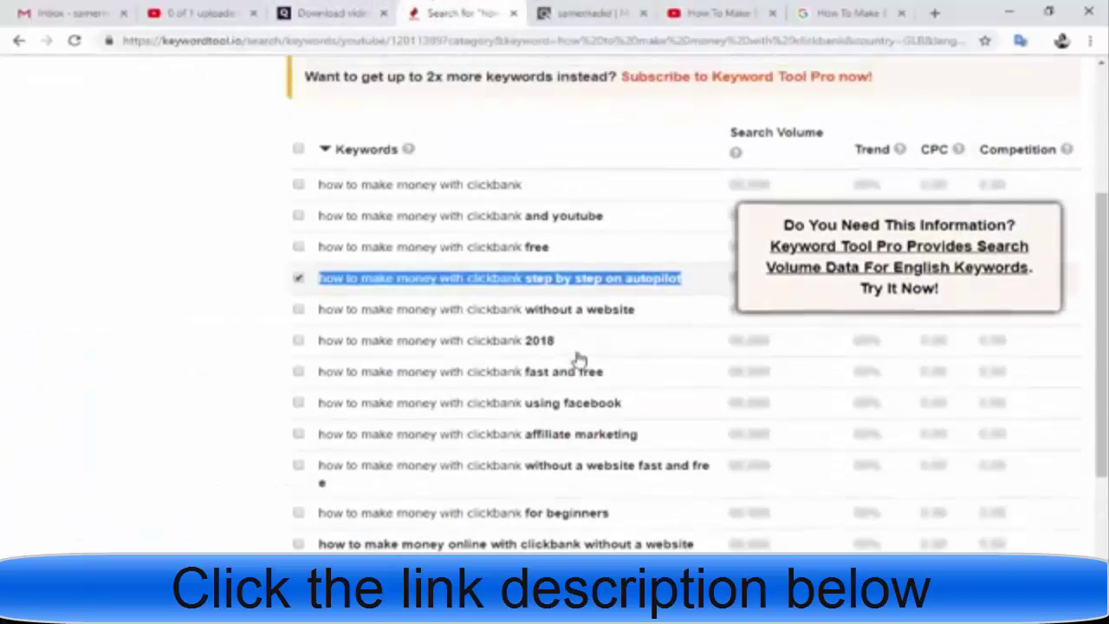
scroll(515, 431, down, 1)
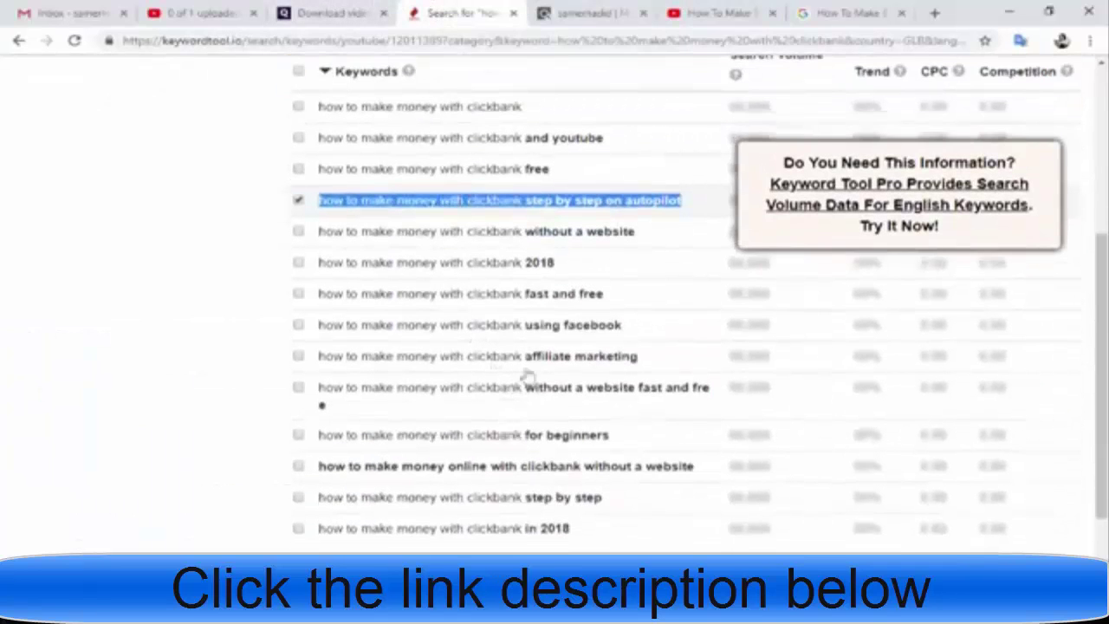
scroll(528, 350, down, 1)
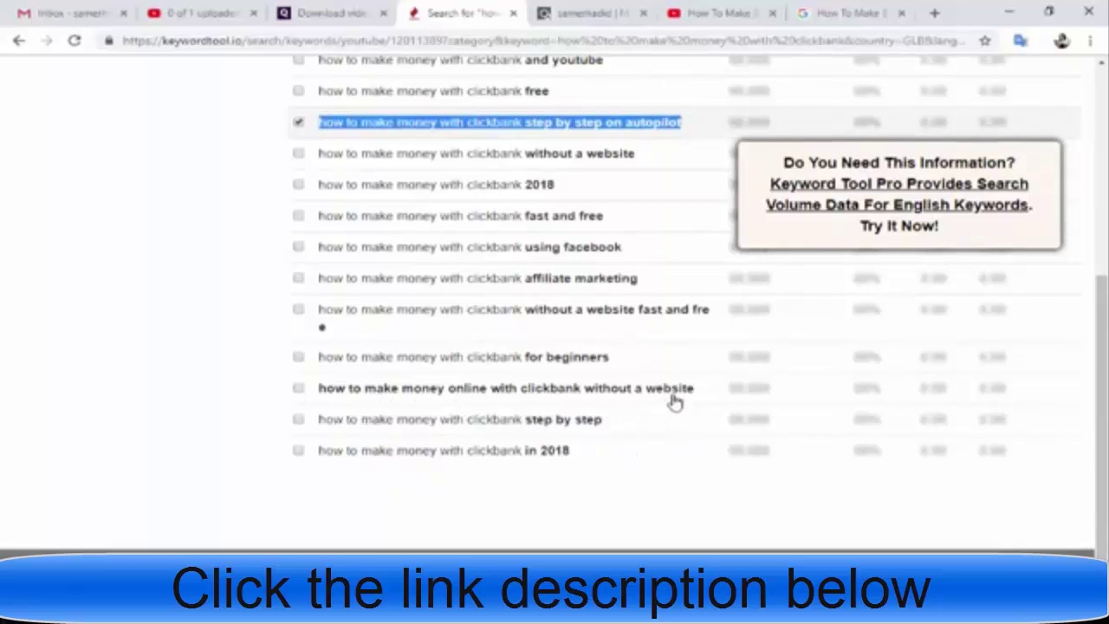
scroll(527, 268, up, 1)
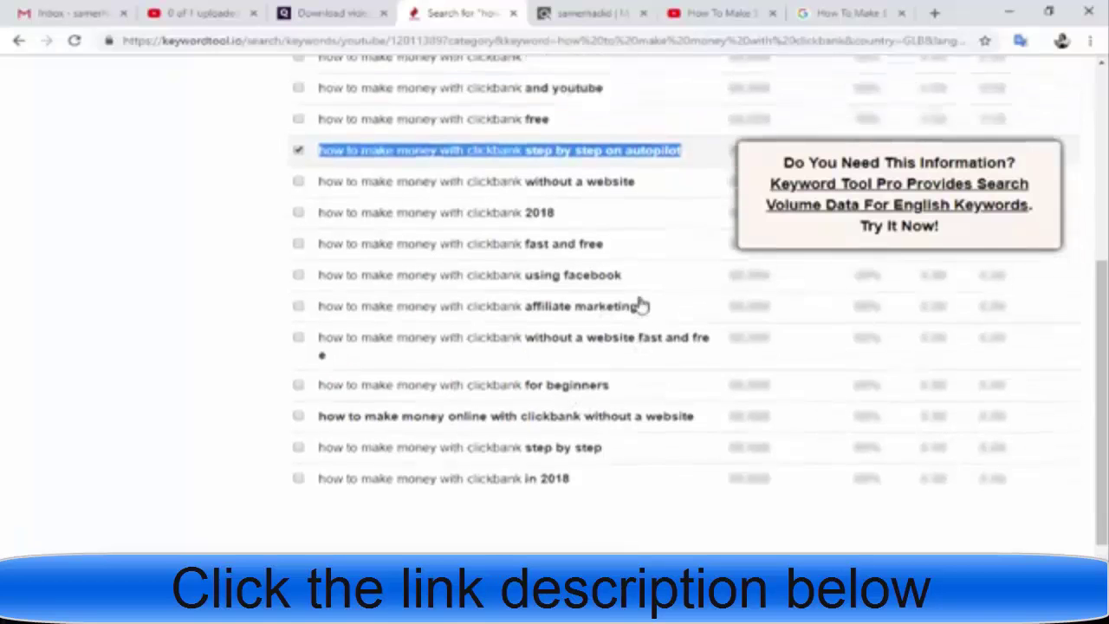
scroll(404, 328, up, 5)
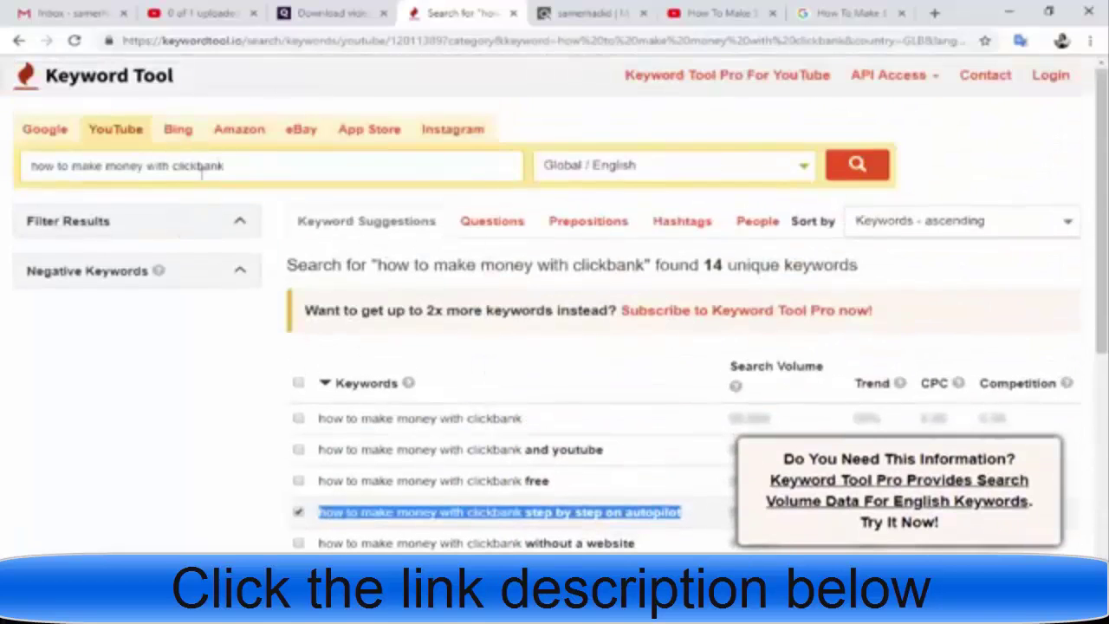
Step: Set Bing as the keyword source, dismiss the sharing pop-up and look through the Bing keyword suggestions
click(174, 138)
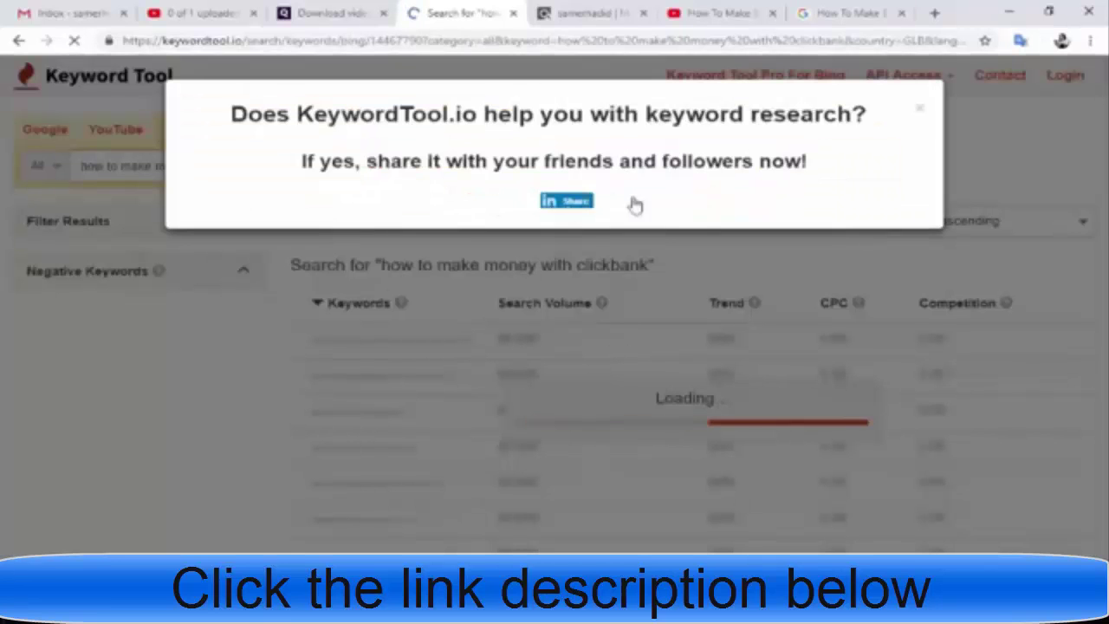
click(917, 113)
scroll(596, 344, down, 3)
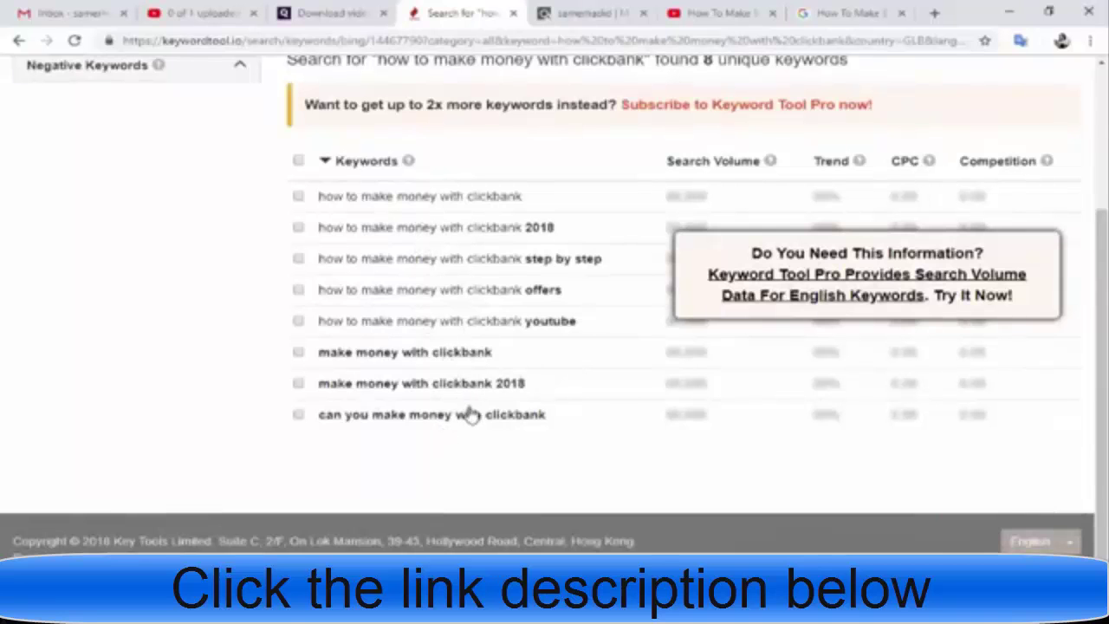
scroll(470, 416, up, 3)
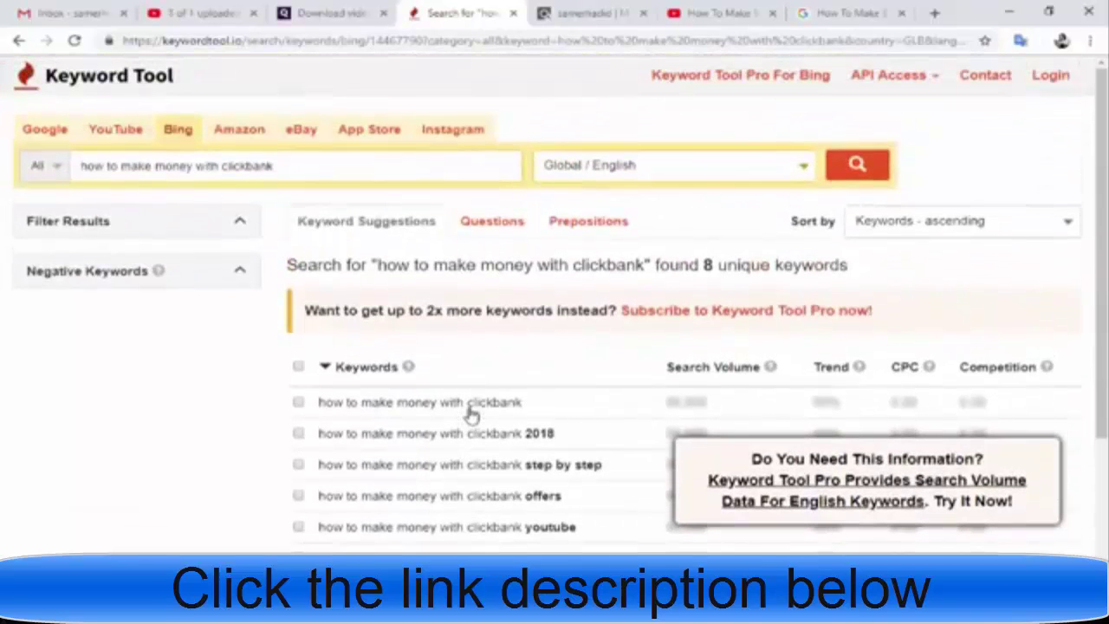
Step: Switch to the ClickBank Marketplace and search its products for "copy paste income"
click(208, 13)
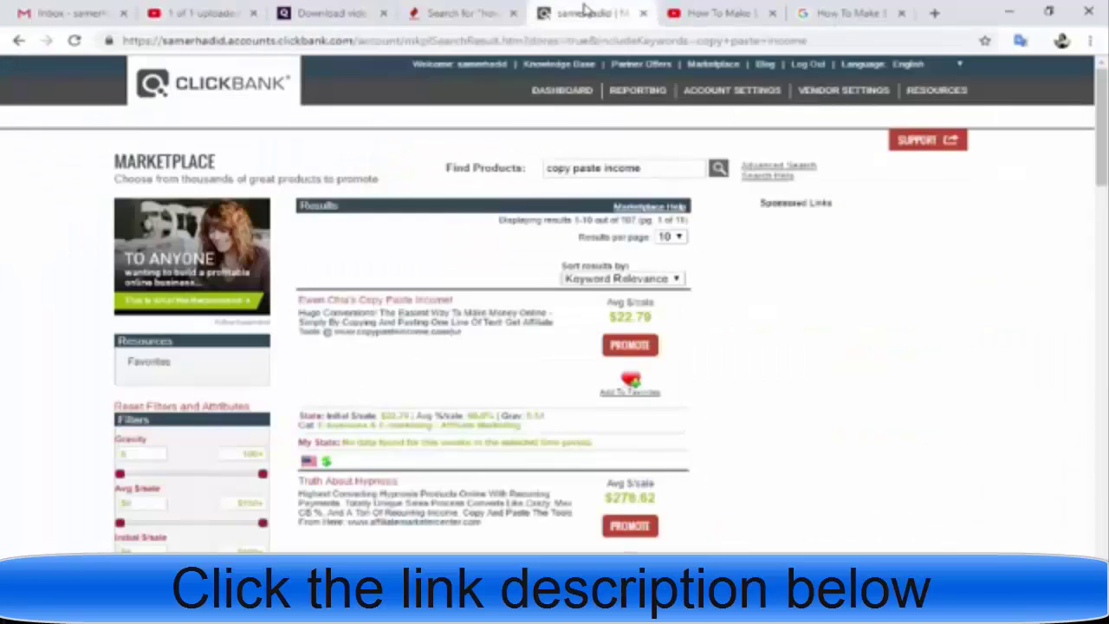
click(587, 13)
scroll(780, 379, down, 5)
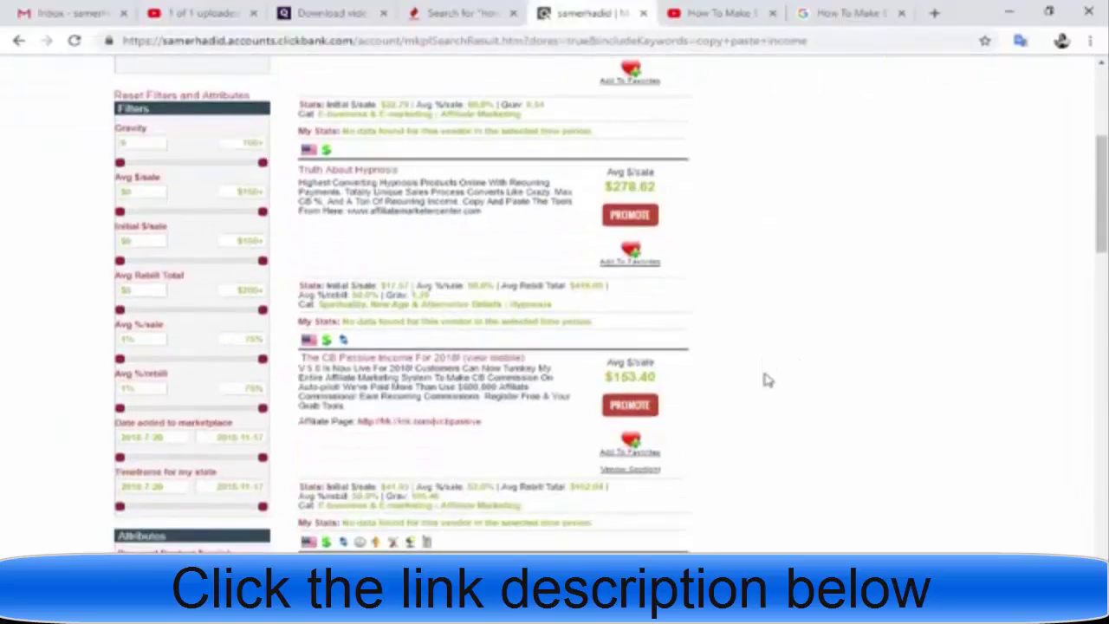
scroll(767, 379, up, 5)
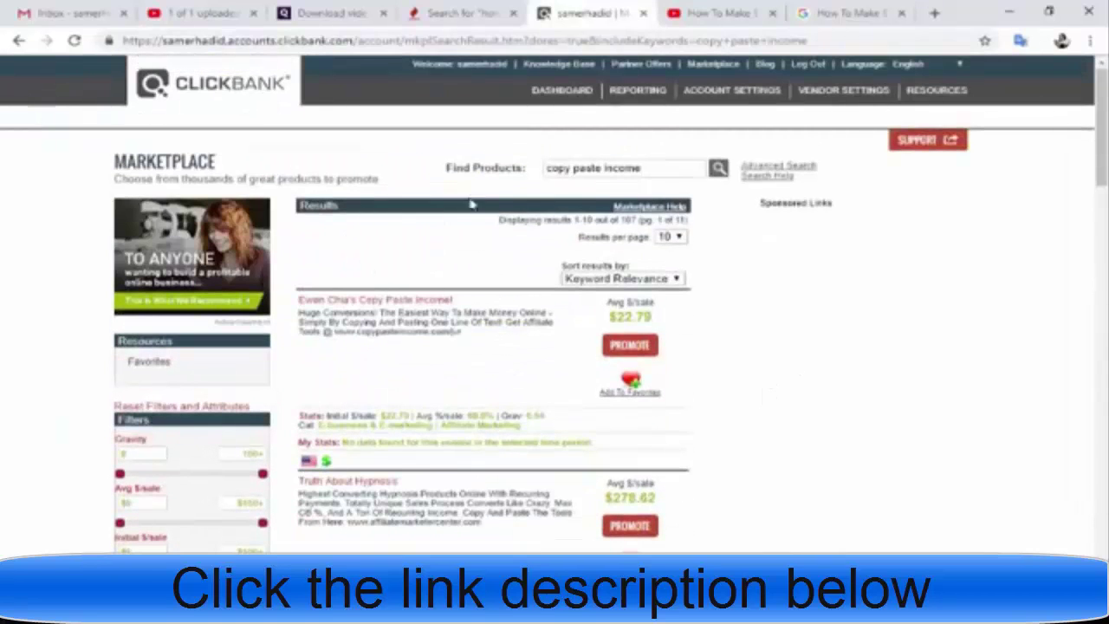
drag(640, 169, 546, 170)
click(718, 168)
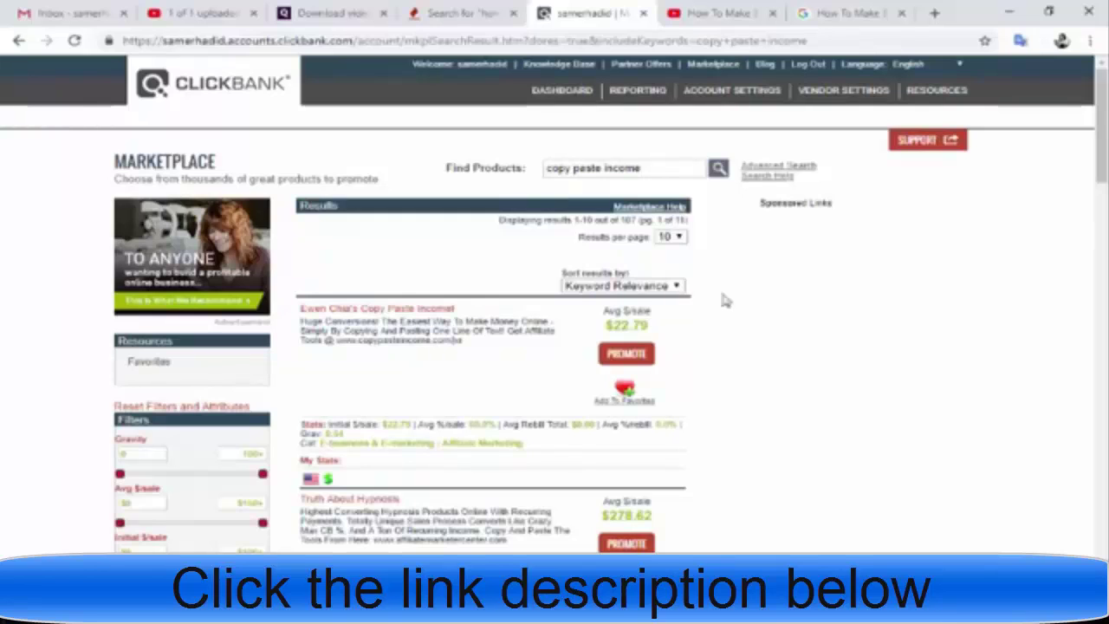
Step: Open the sales page of the Copy Paste Income product, close its coaching video pop-up and read through the page
drag(456, 309, 299, 315)
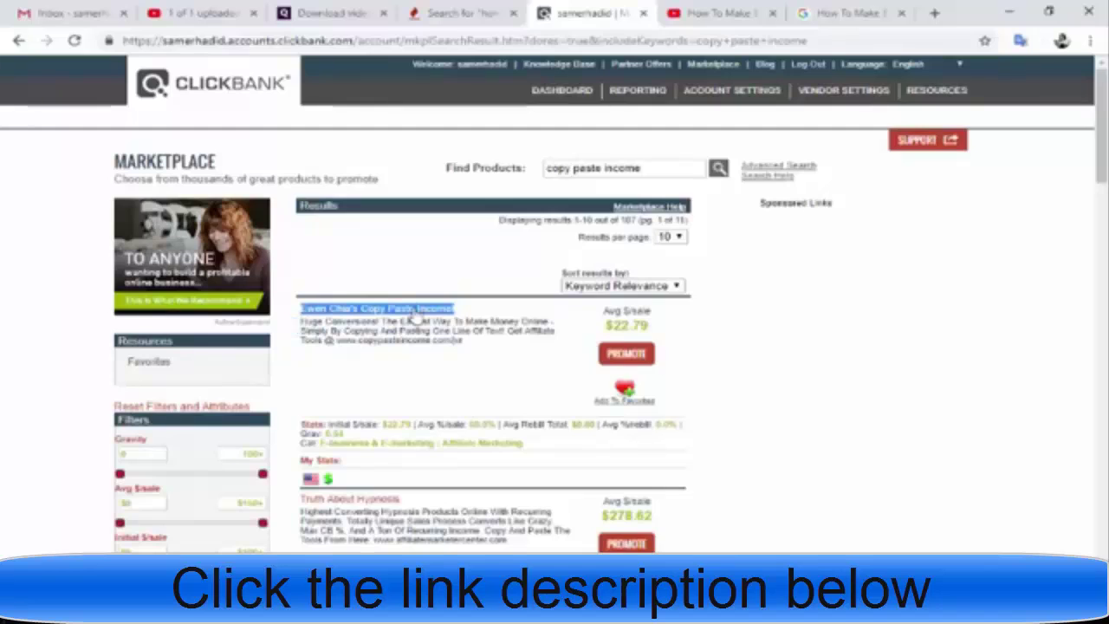
click(416, 319)
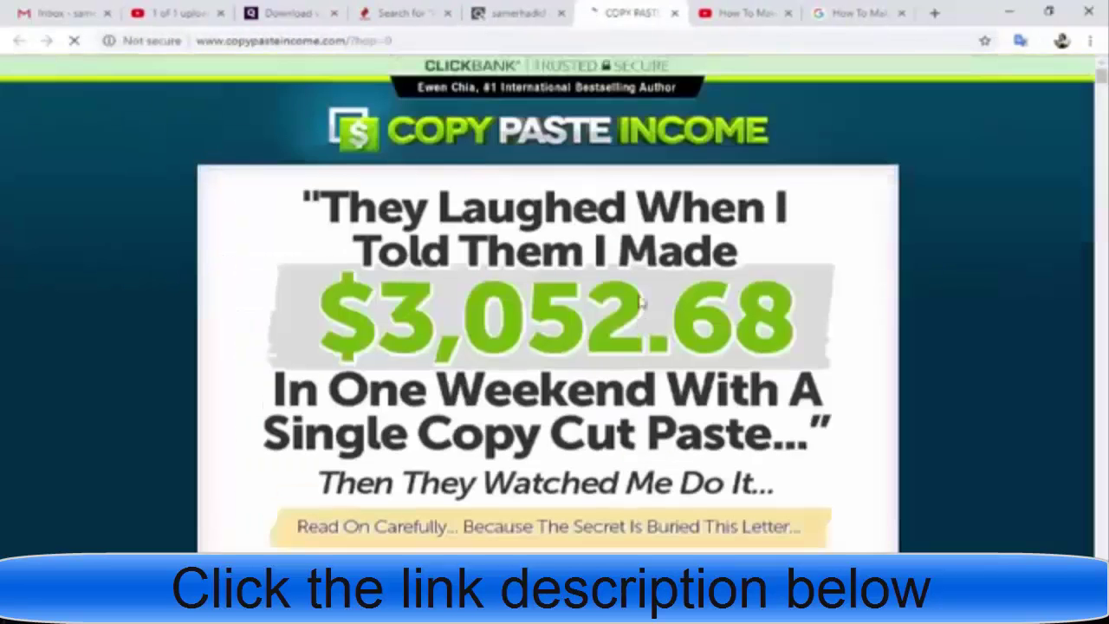
scroll(664, 302, down, 5)
scroll(667, 303, down, 5)
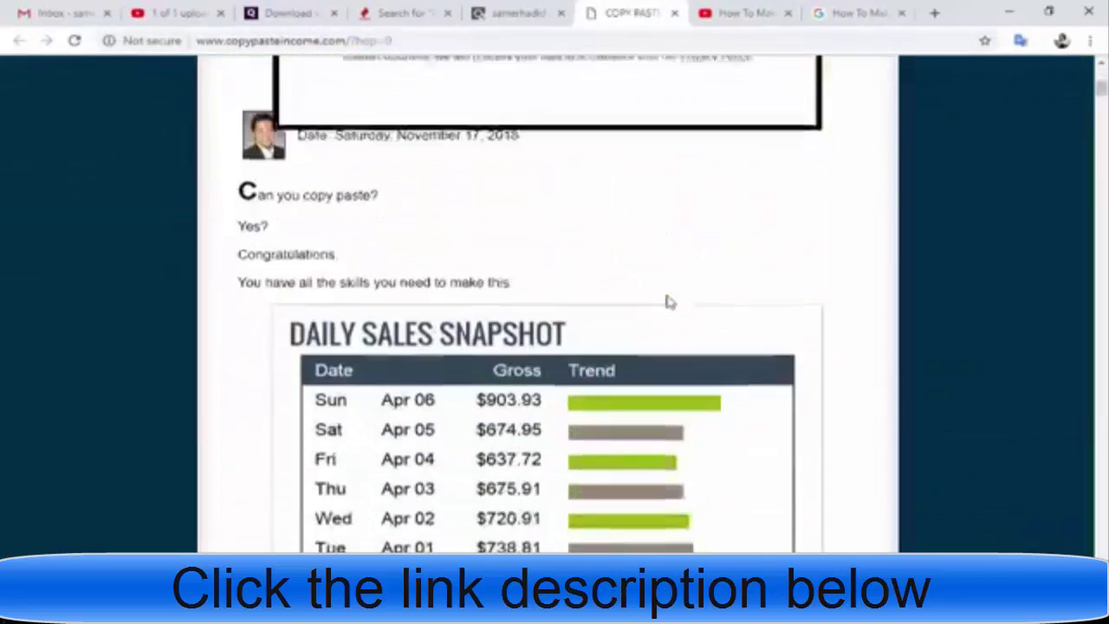
scroll(670, 299, up, 3)
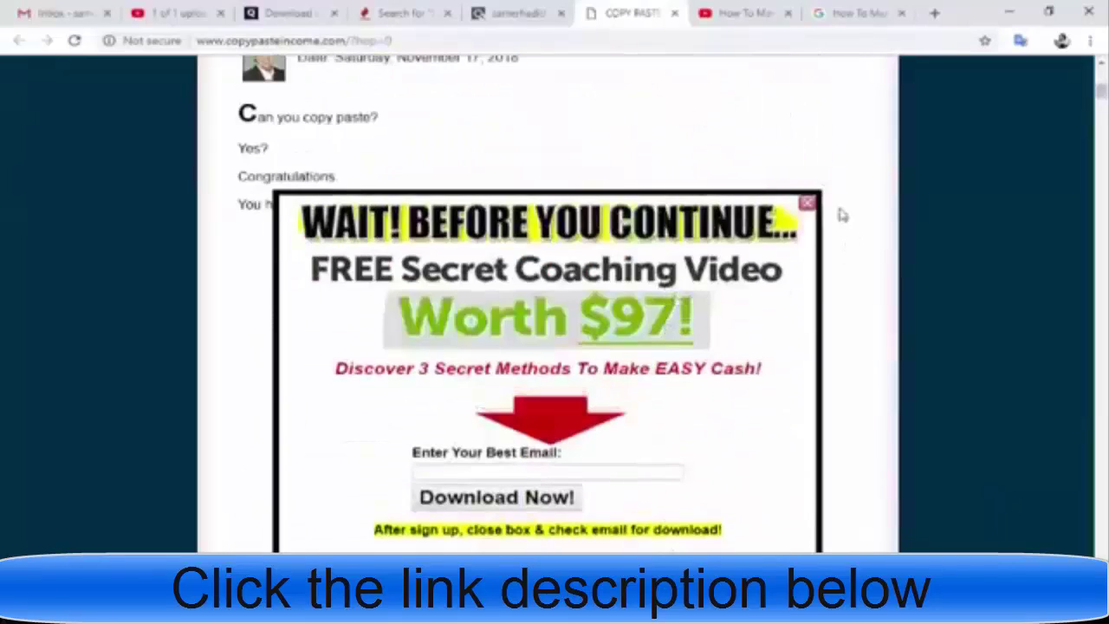
click(809, 201)
scroll(518, 341, down, 4)
scroll(517, 341, down, 15)
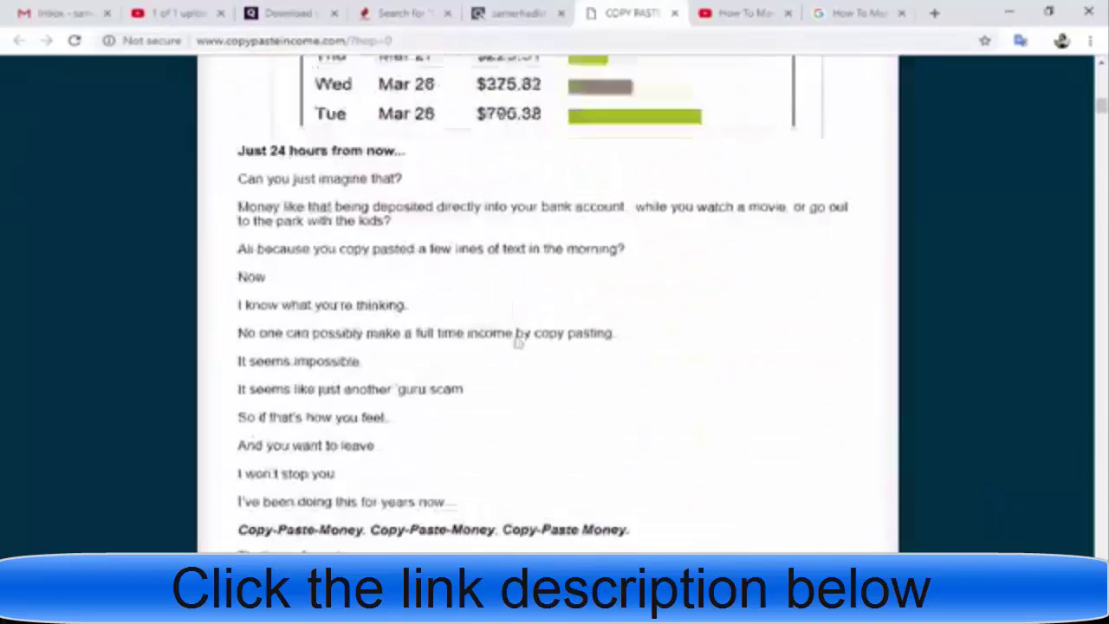
scroll(517, 340, down, 16)
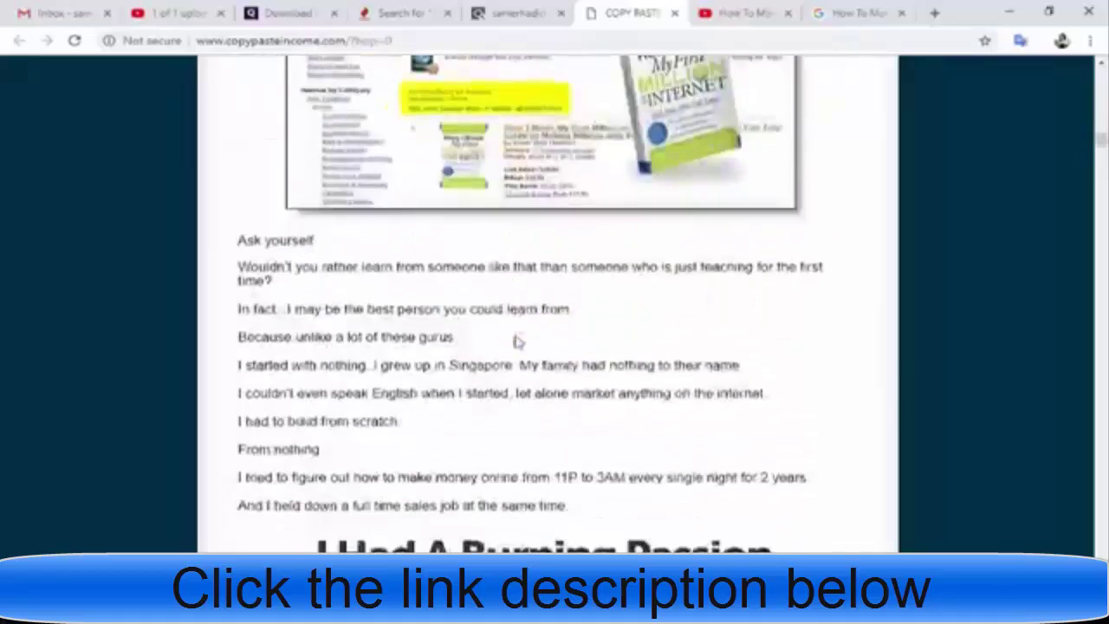
Step: Close the sales page, then generate and copy an affiliate HopLink for the Copy Paste Income product in ClickBank
scroll(518, 341, up, 15)
scroll(518, 341, up, 20)
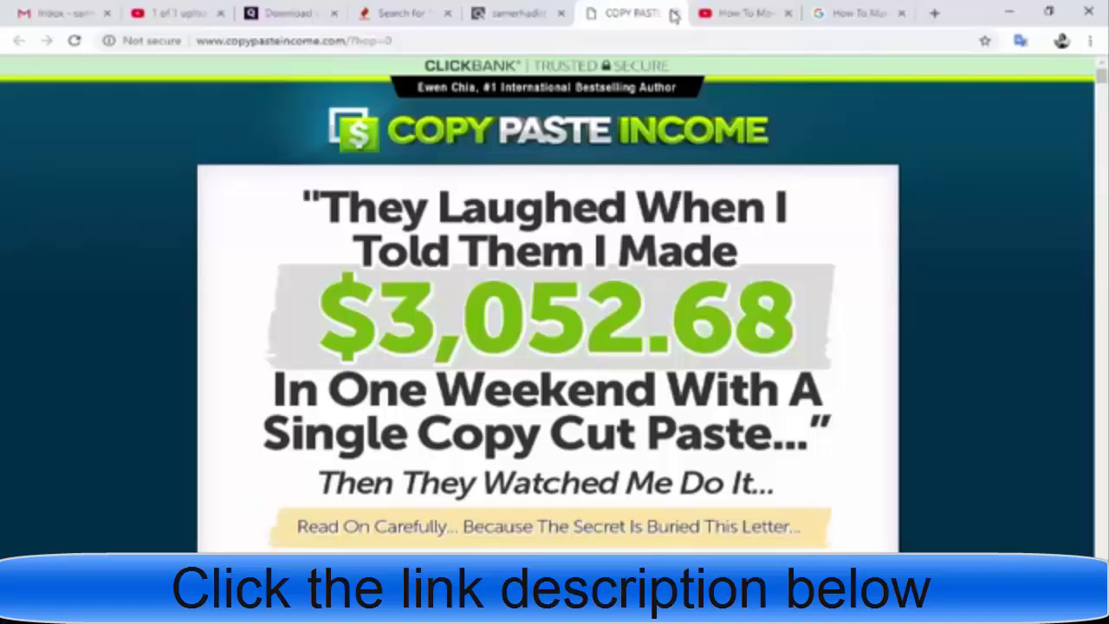
click(675, 14)
click(637, 128)
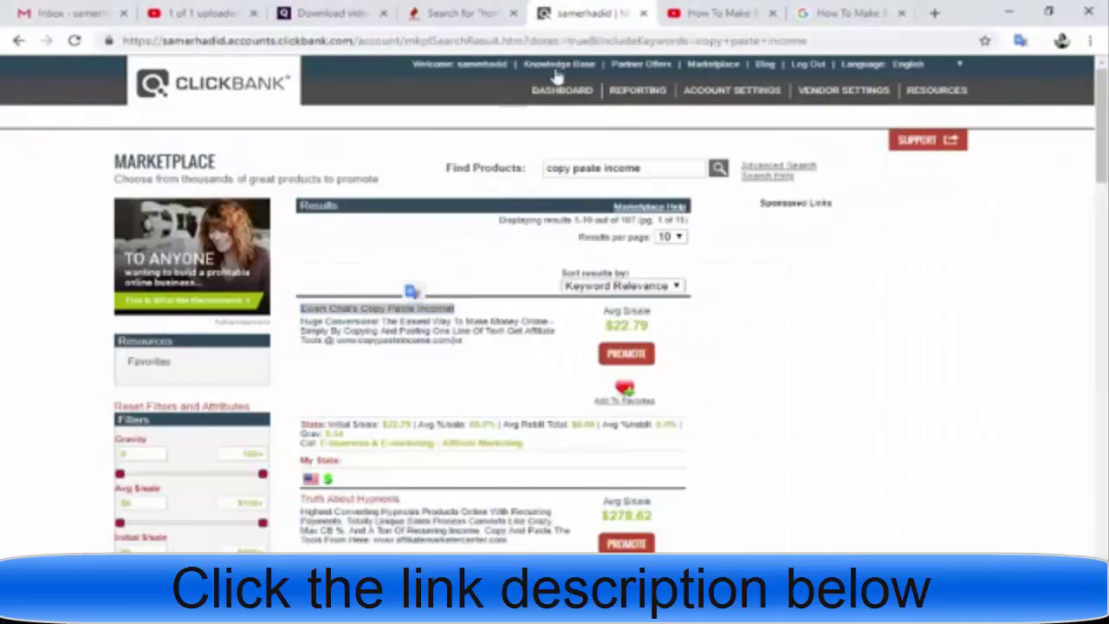
click(627, 357)
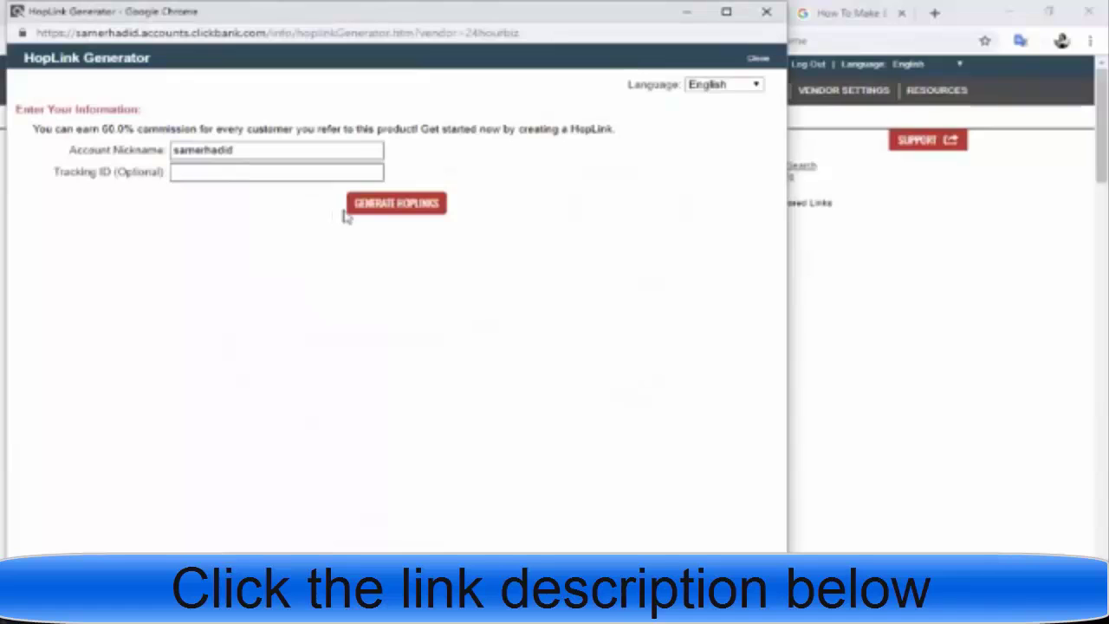
click(392, 210)
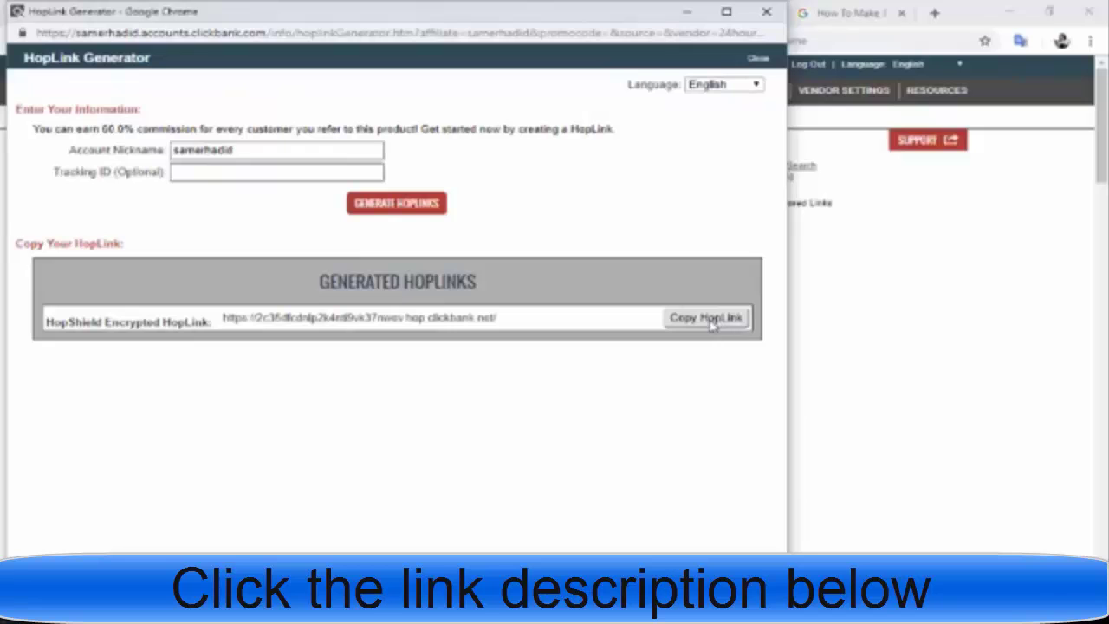
click(766, 12)
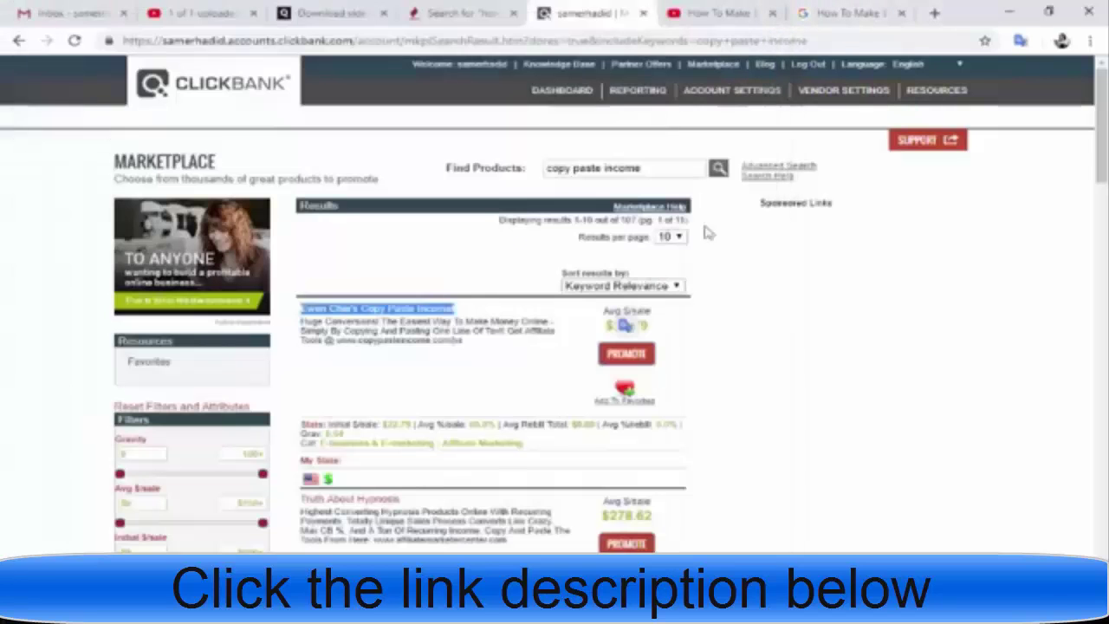
Step: Switch to the YouTube upload and paste the HopLink at the start of the video description, followed by a blank line
click(211, 10)
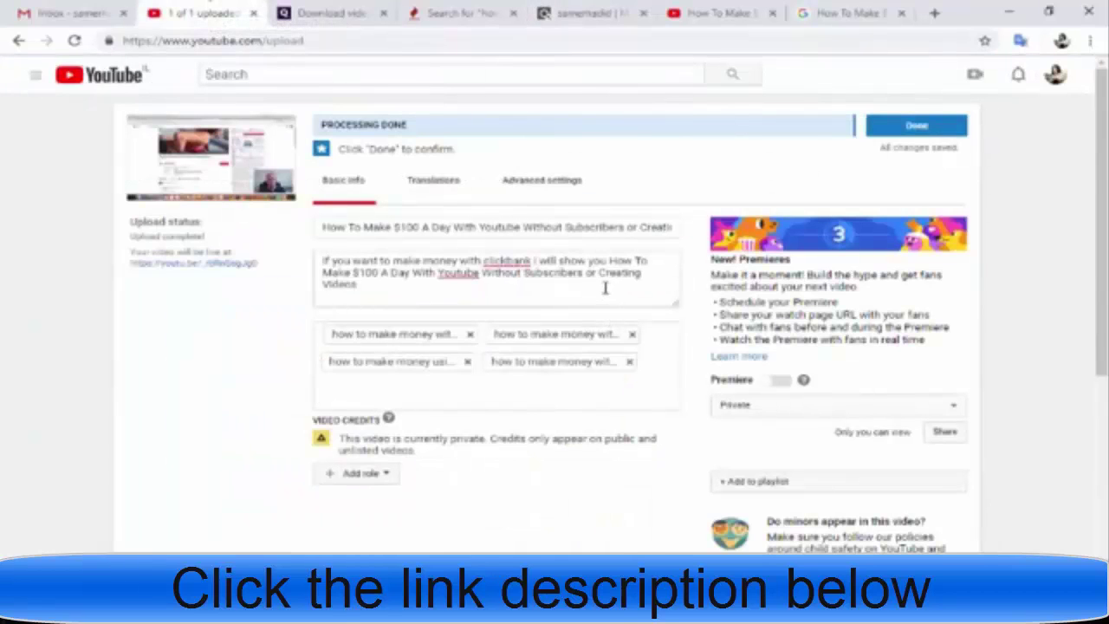
click(327, 260)
key(ctrl+v)
key(Return)
key(Return)
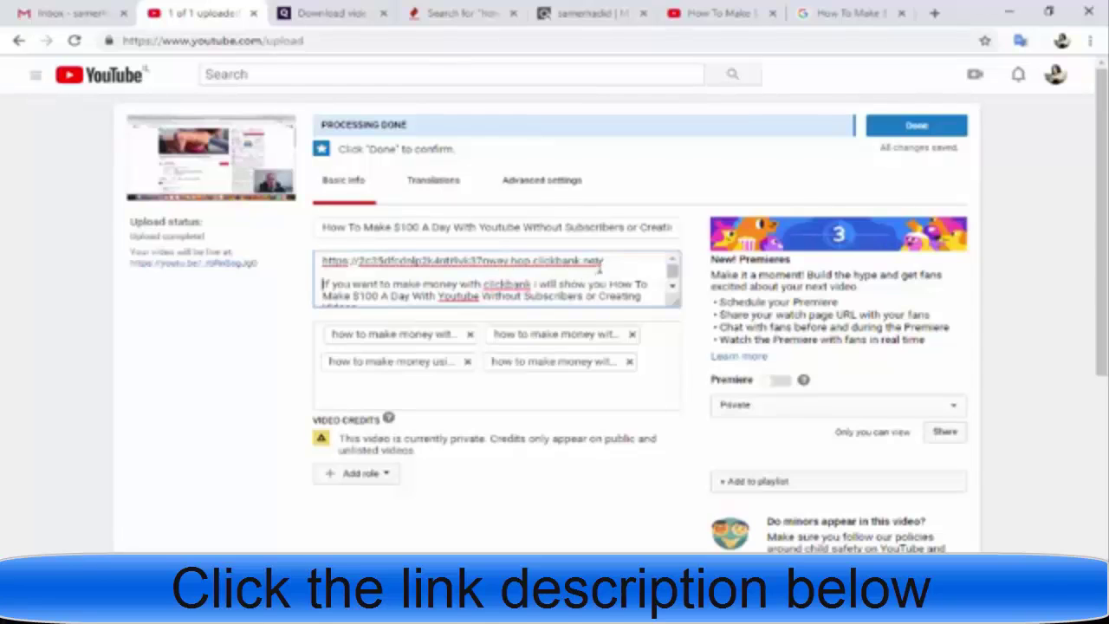
drag(605, 260, 318, 264)
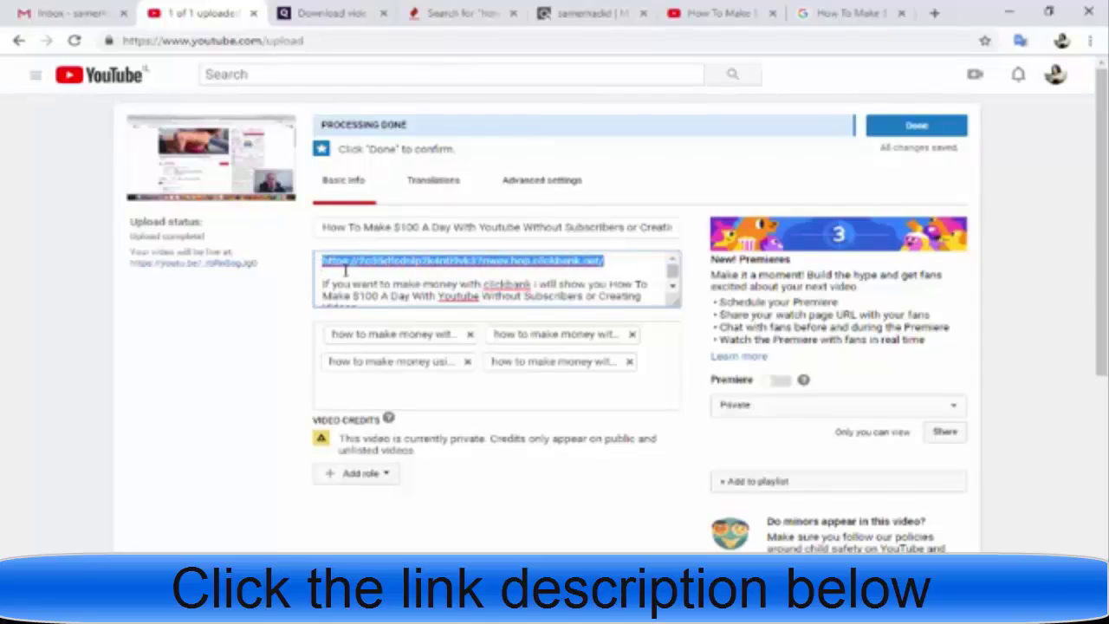
click(403, 285)
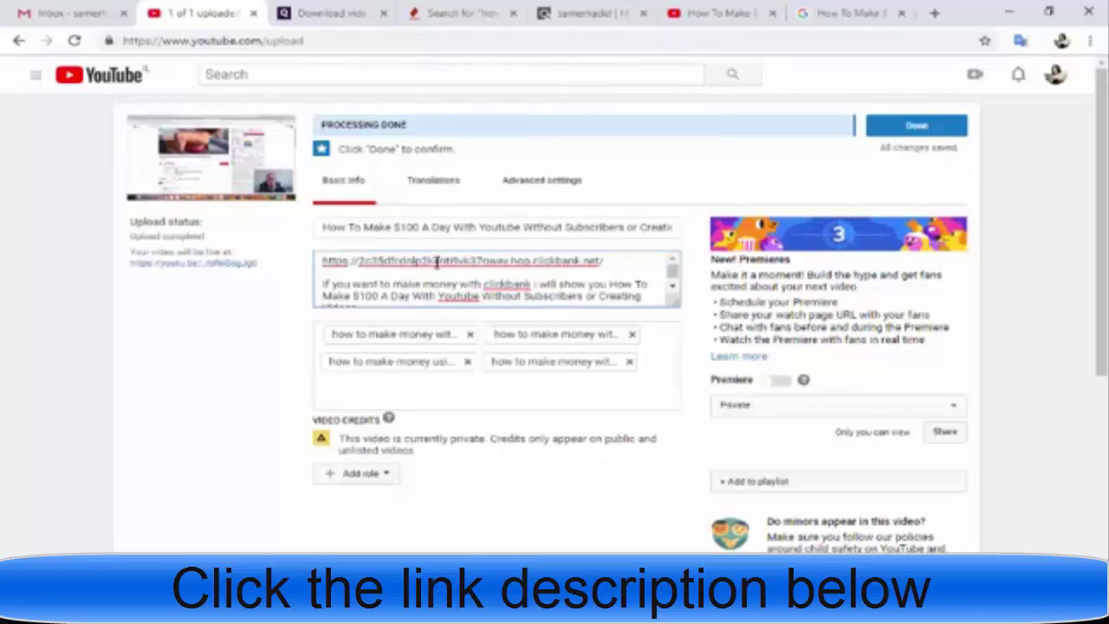
drag(607, 261, 317, 262)
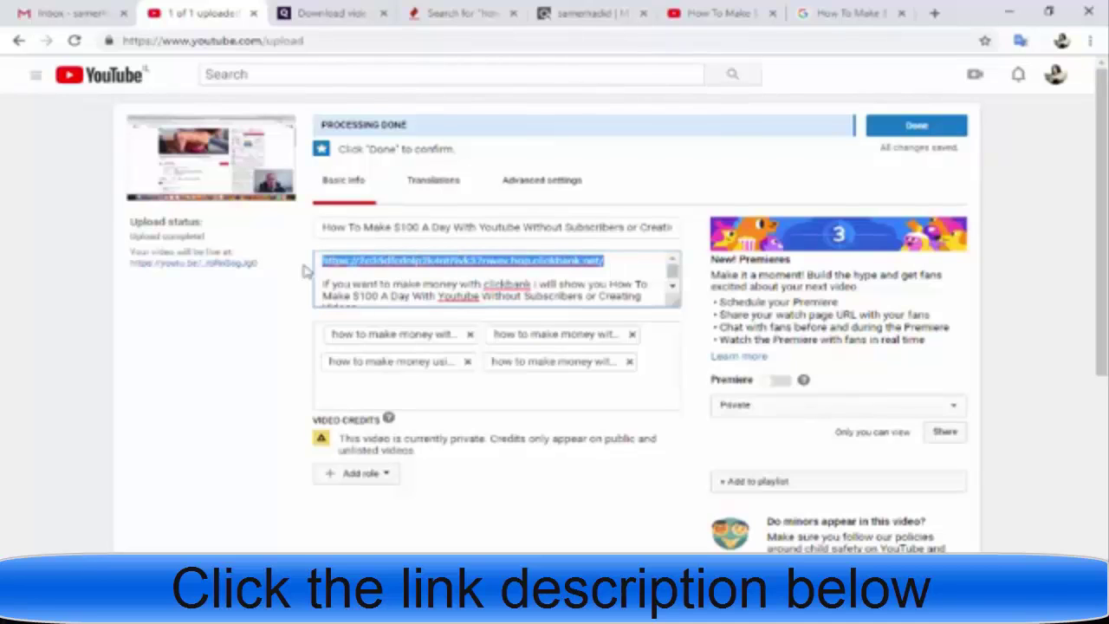
click(363, 261)
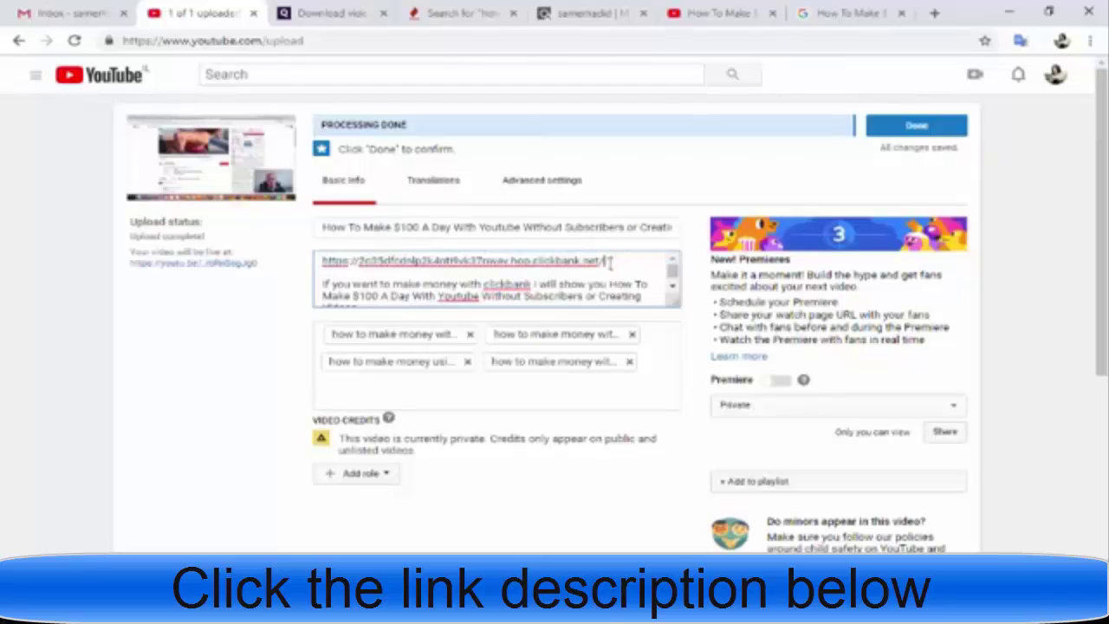
drag(610, 262, 284, 270)
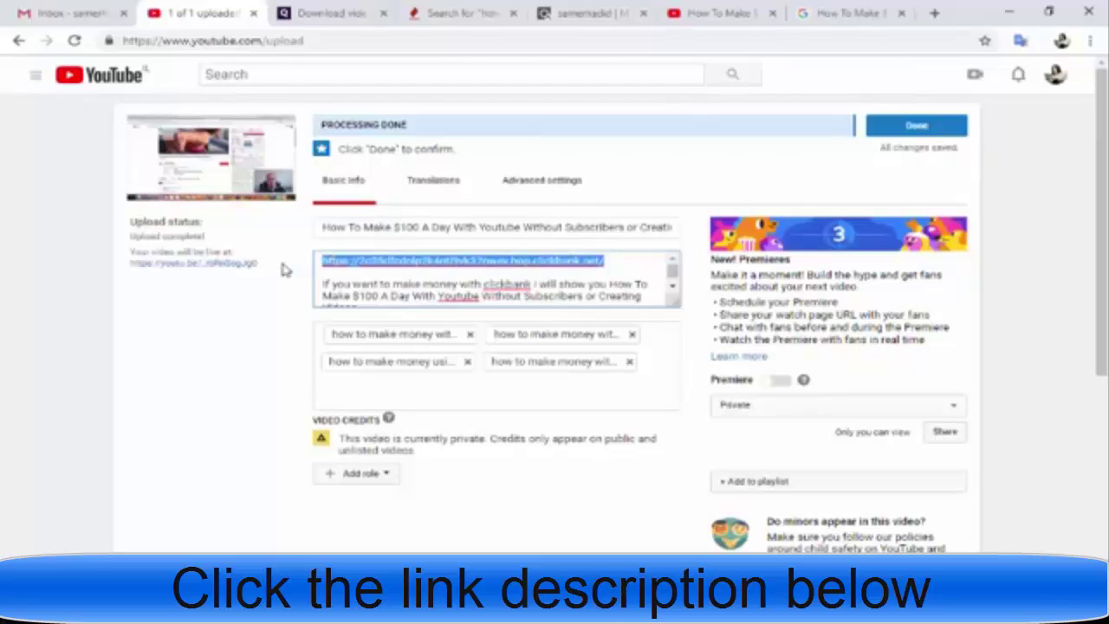
click(634, 270)
drag(617, 260, 279, 263)
click(612, 229)
double_click(612, 228)
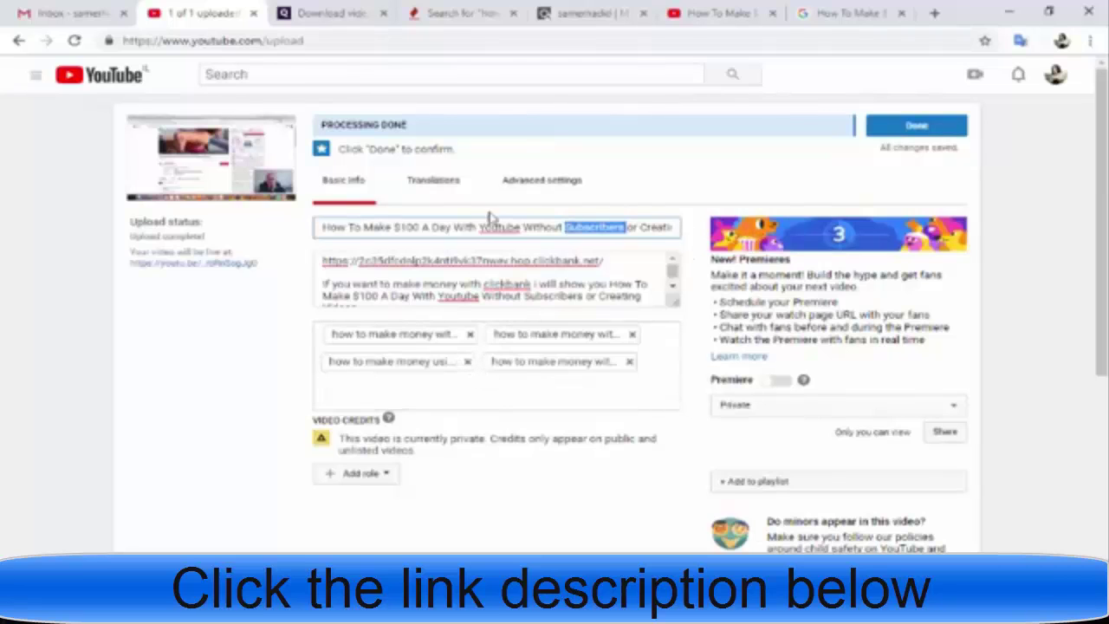
Step: In the video's advanced settings, keep the category at Howto & Style and set the video language to English
click(549, 183)
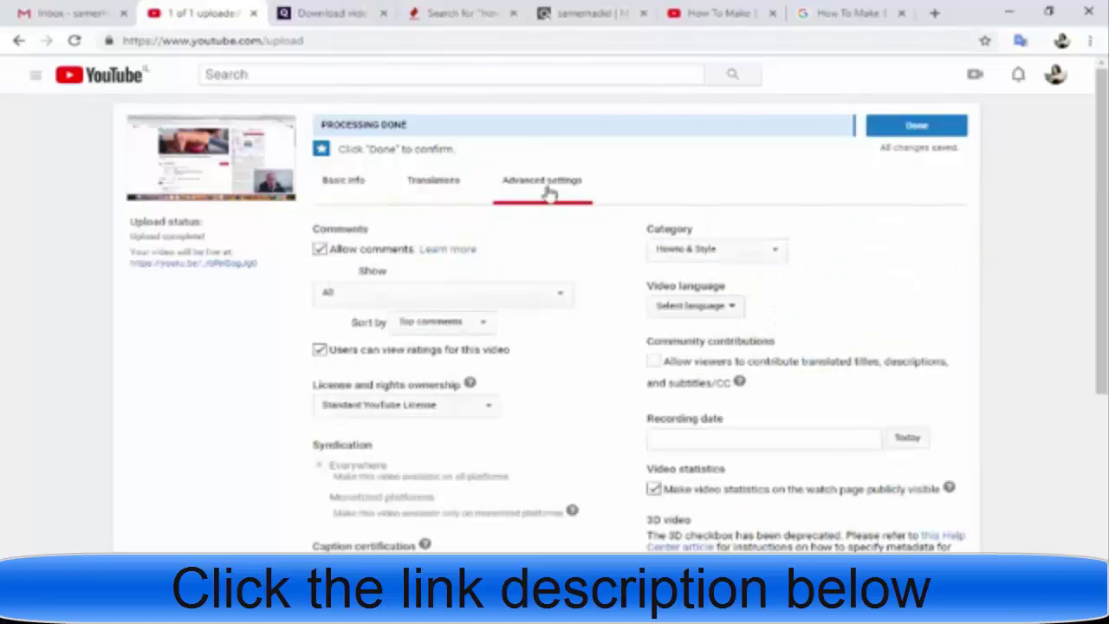
click(694, 253)
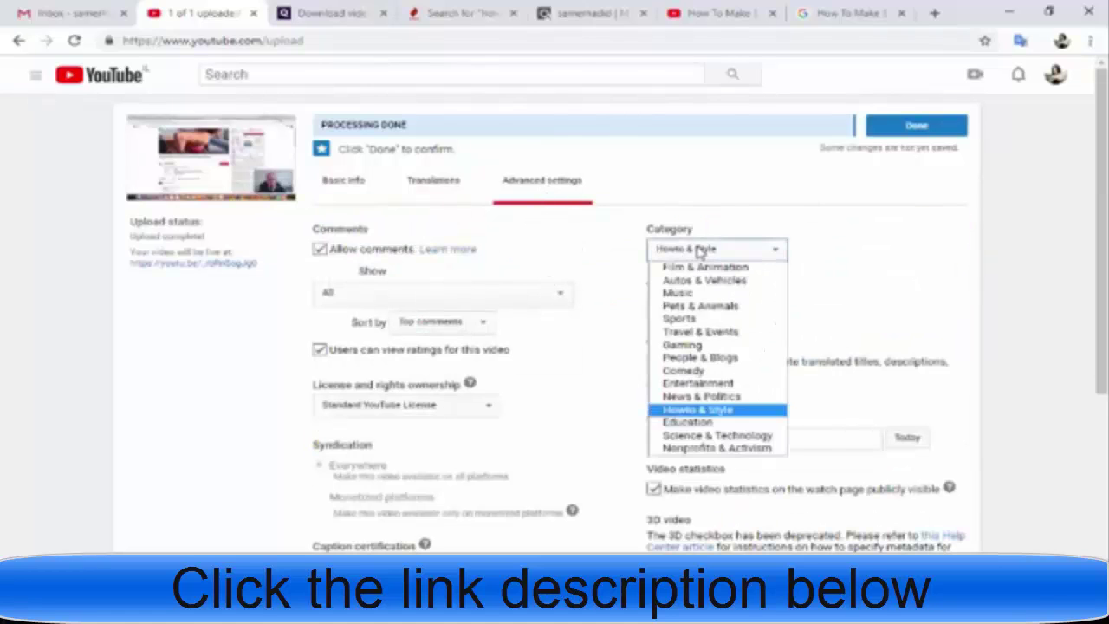
click(712, 410)
scroll(853, 299, down, 1)
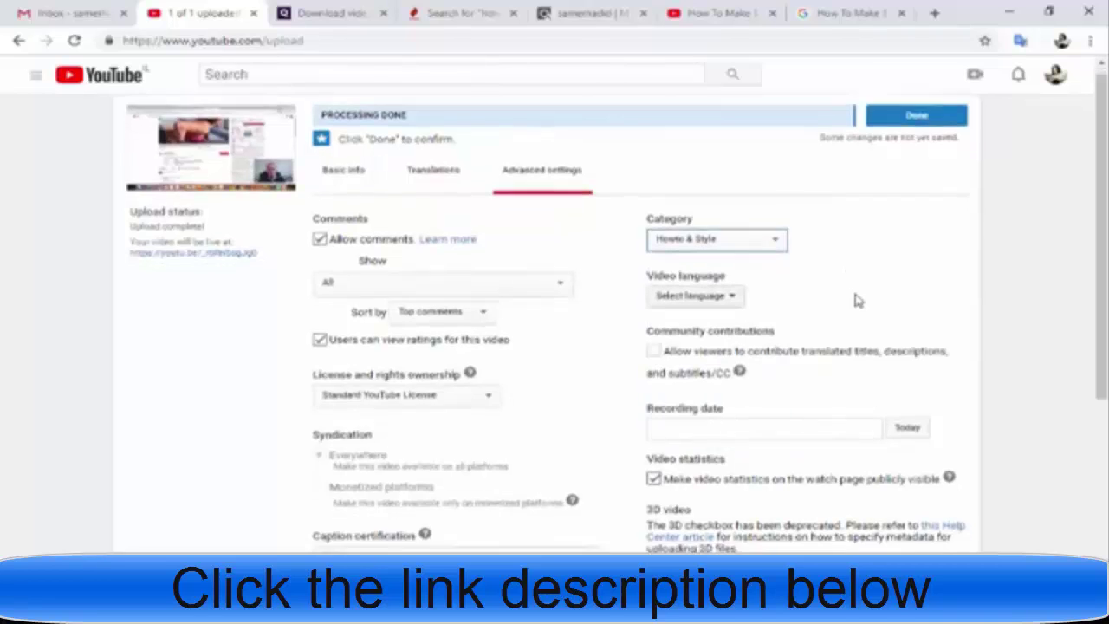
click(691, 227)
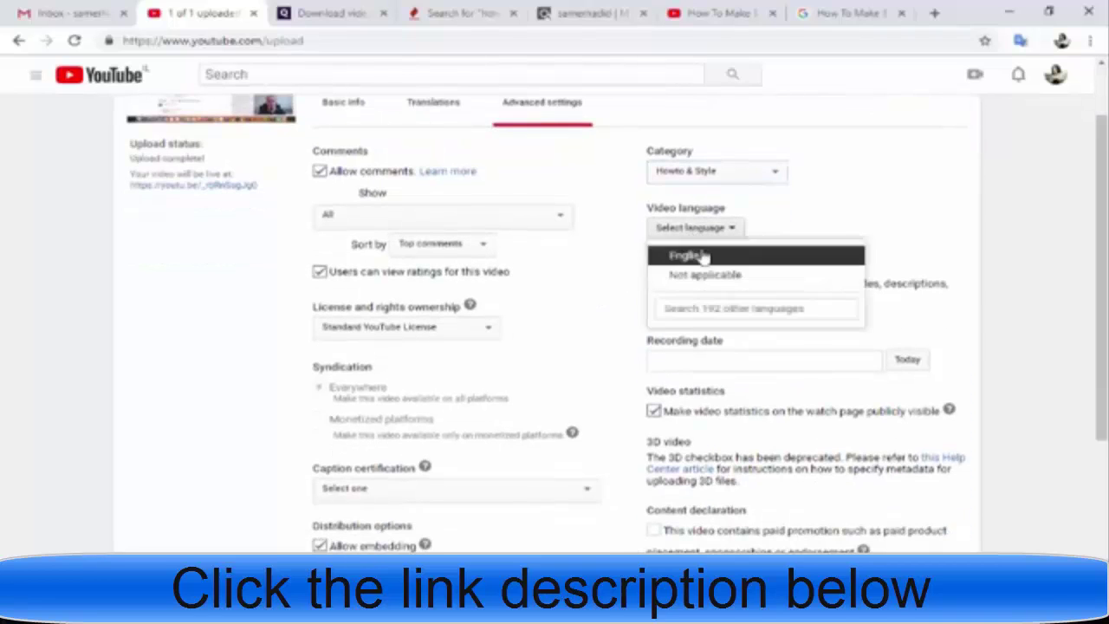
click(698, 252)
Step: Set the license to Creative Commons - Attribution and the caption certification to "This content has never aired on television in the U.S."
scroll(601, 317, down, 1)
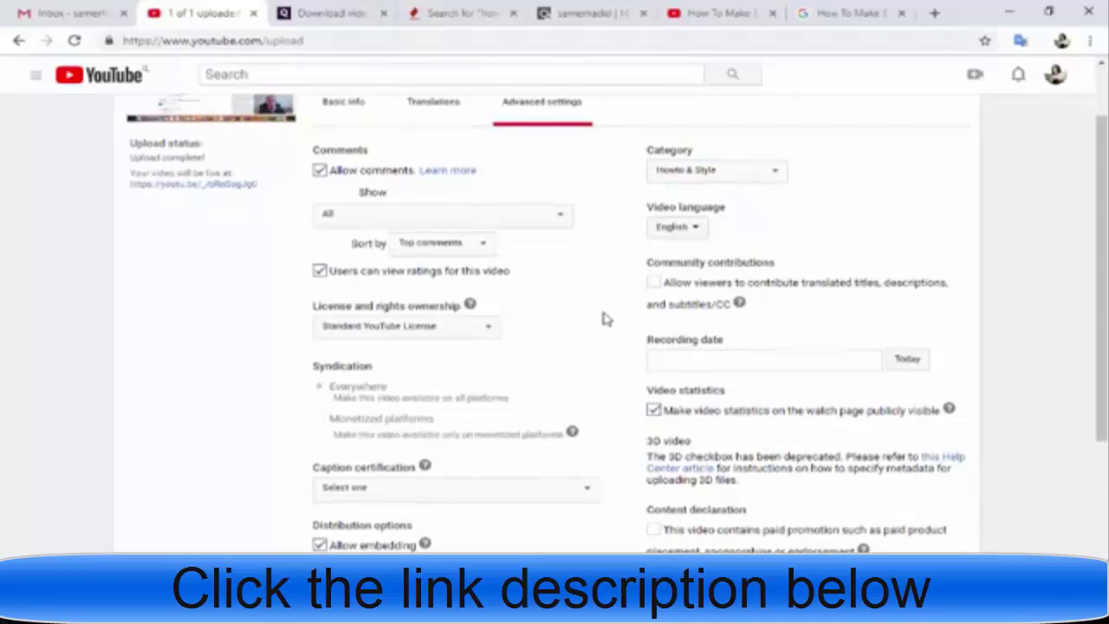
click(481, 253)
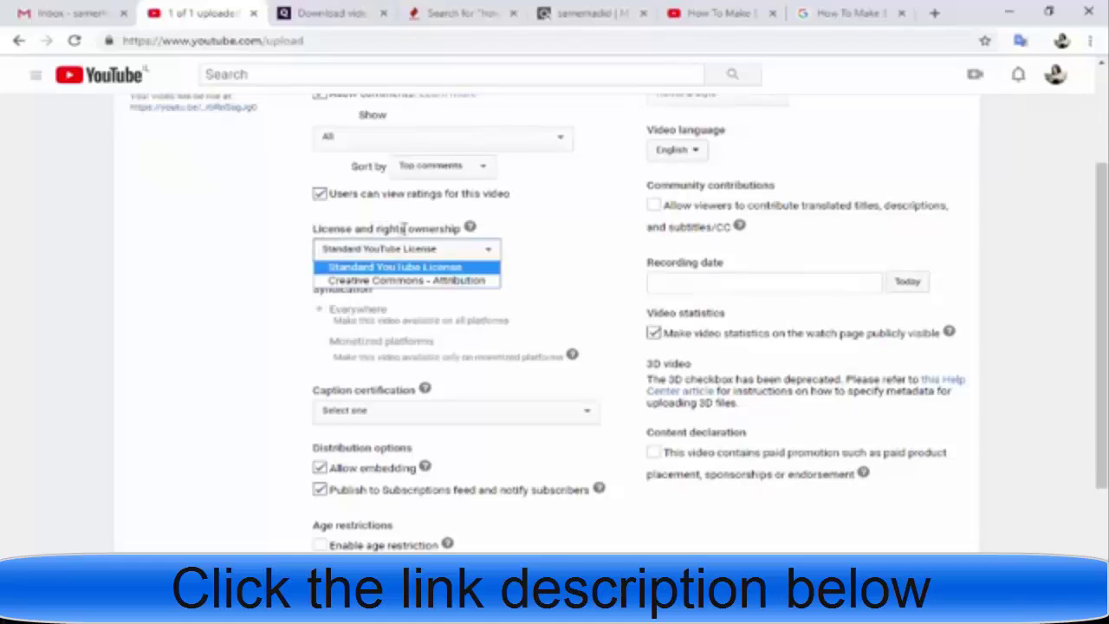
click(424, 284)
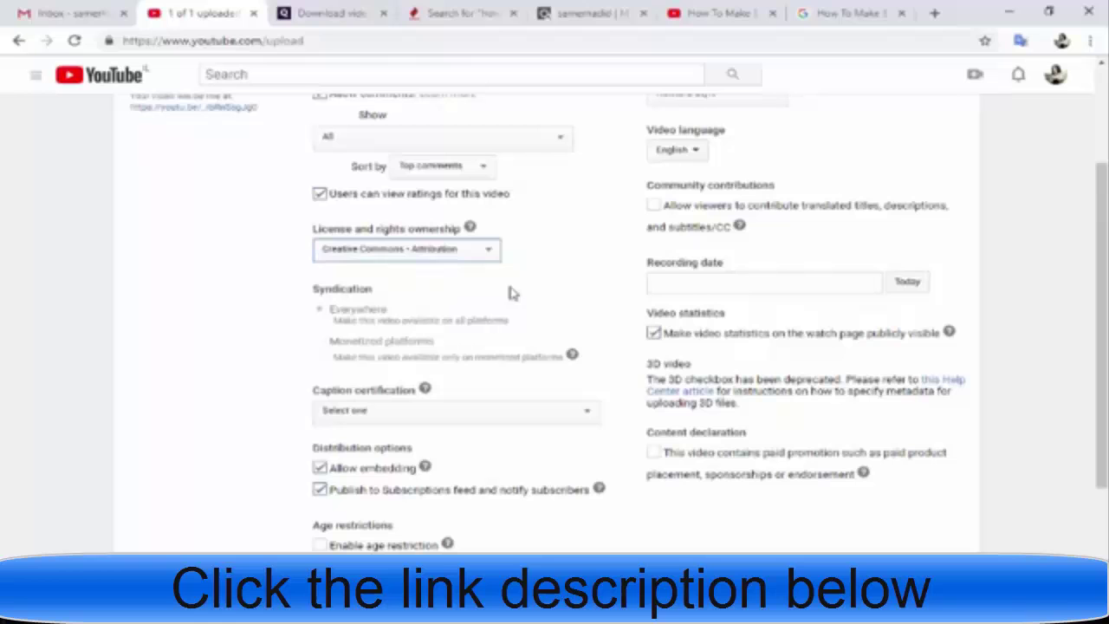
click(588, 417)
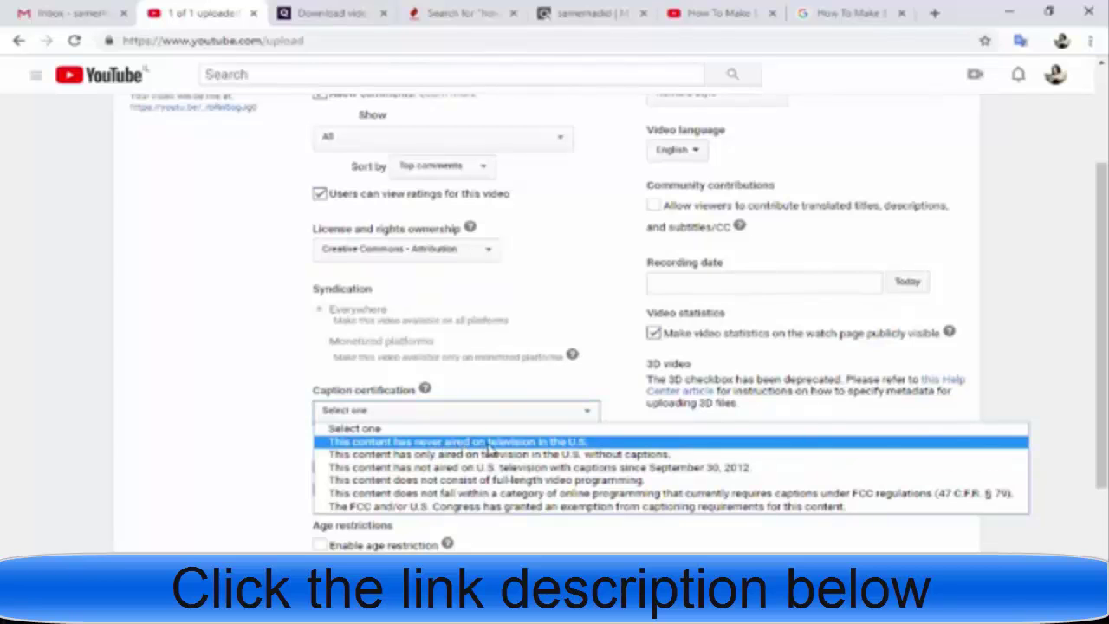
click(561, 444)
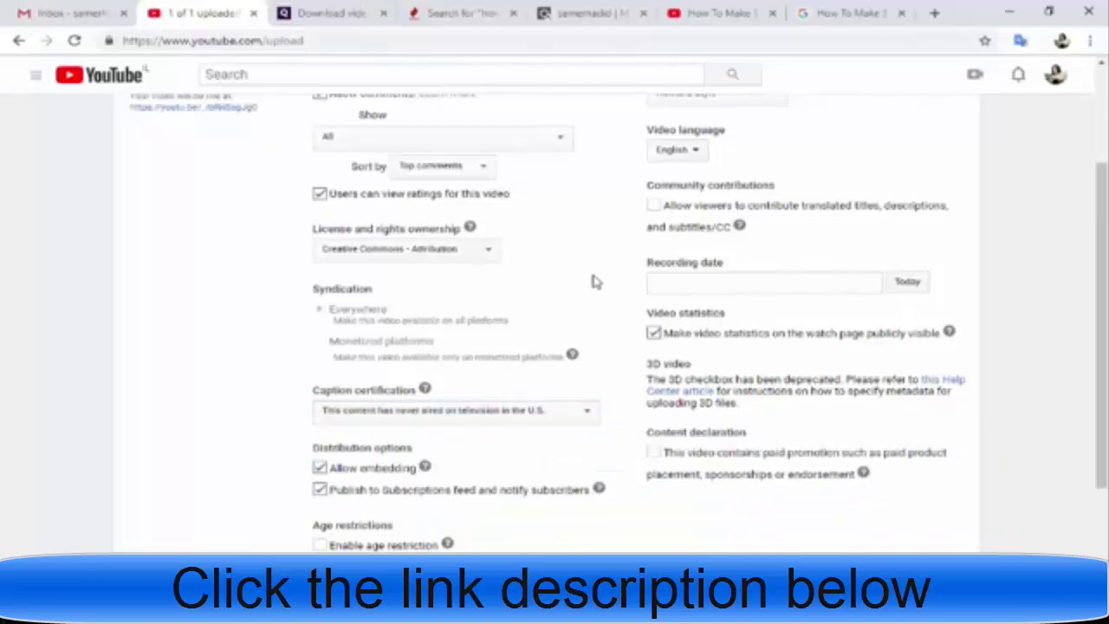
Step: Return to the video's basic info, check the details and finish the upload
scroll(595, 281, up, 3)
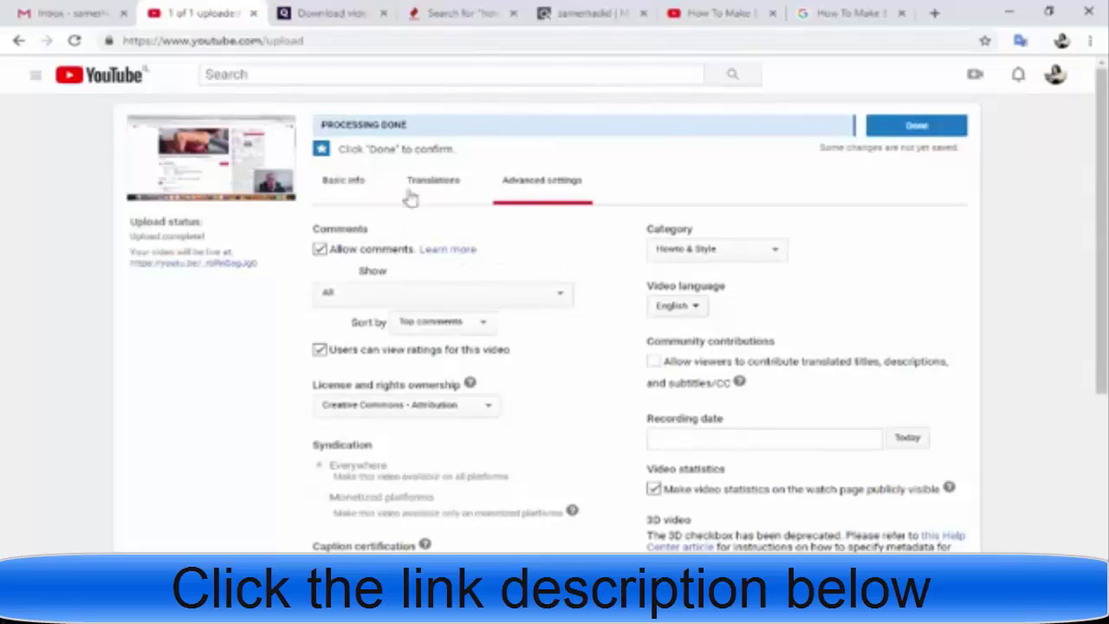
click(411, 196)
click(361, 182)
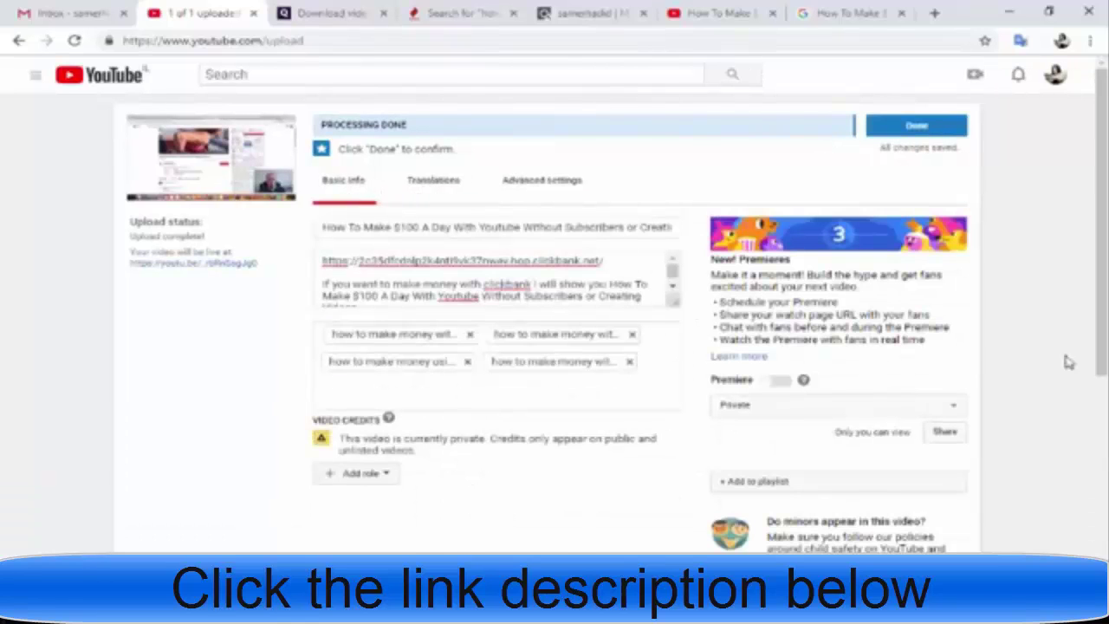
scroll(1040, 347, down, 2)
scroll(1036, 343, up, 2)
click(916, 128)
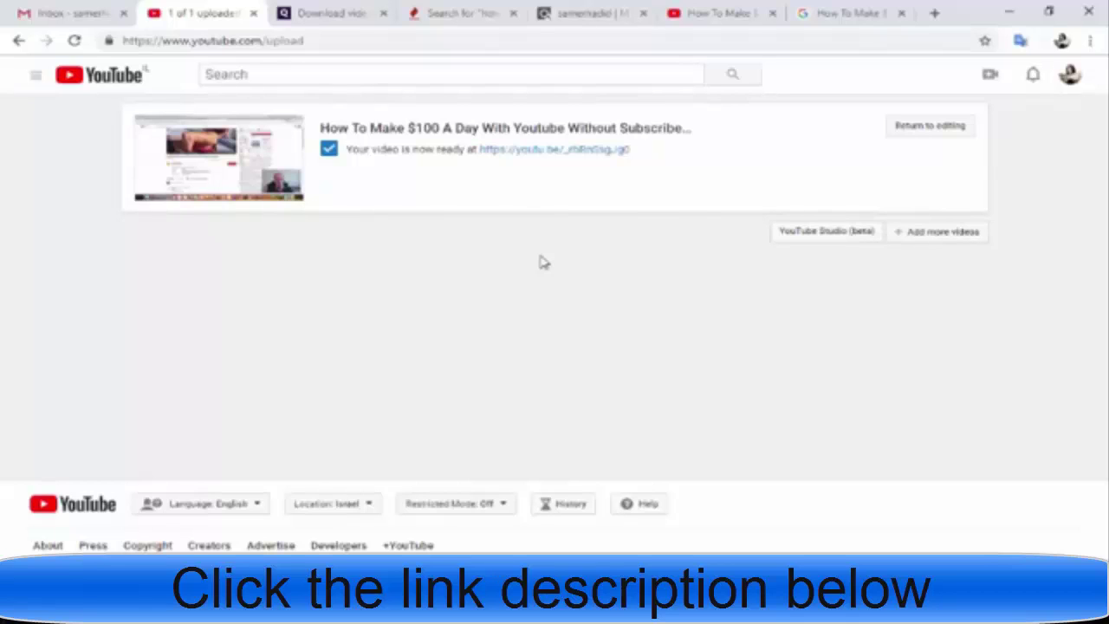
Step: Search YouTube for "clickbank", filter the results to Creative Commons videos and look through them
click(309, 77)
text(clic)
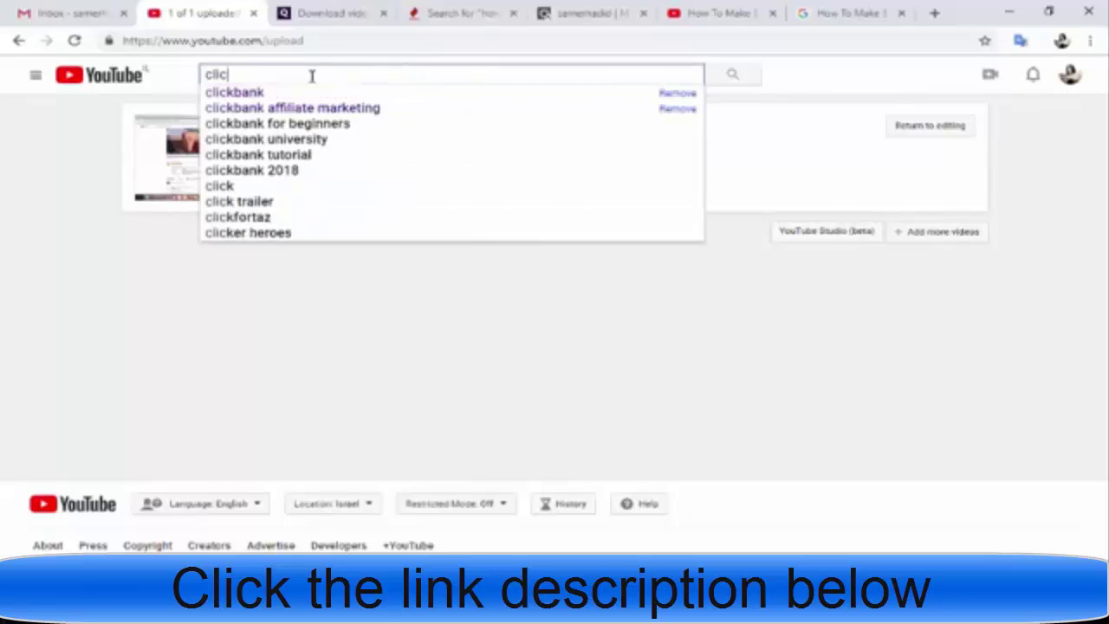
click(260, 90)
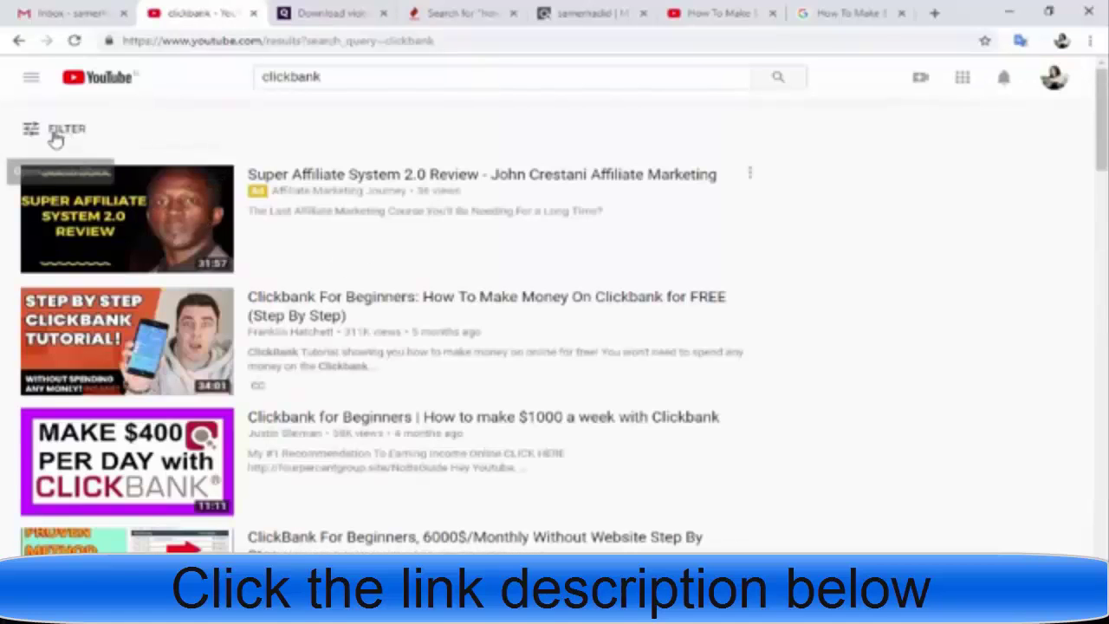
click(63, 132)
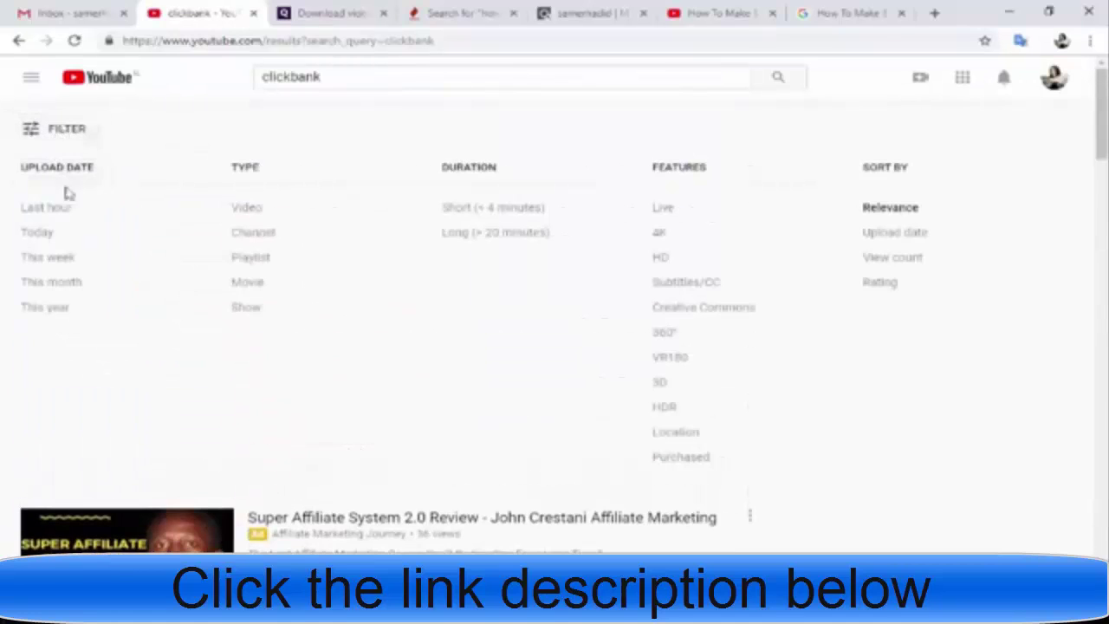
click(702, 314)
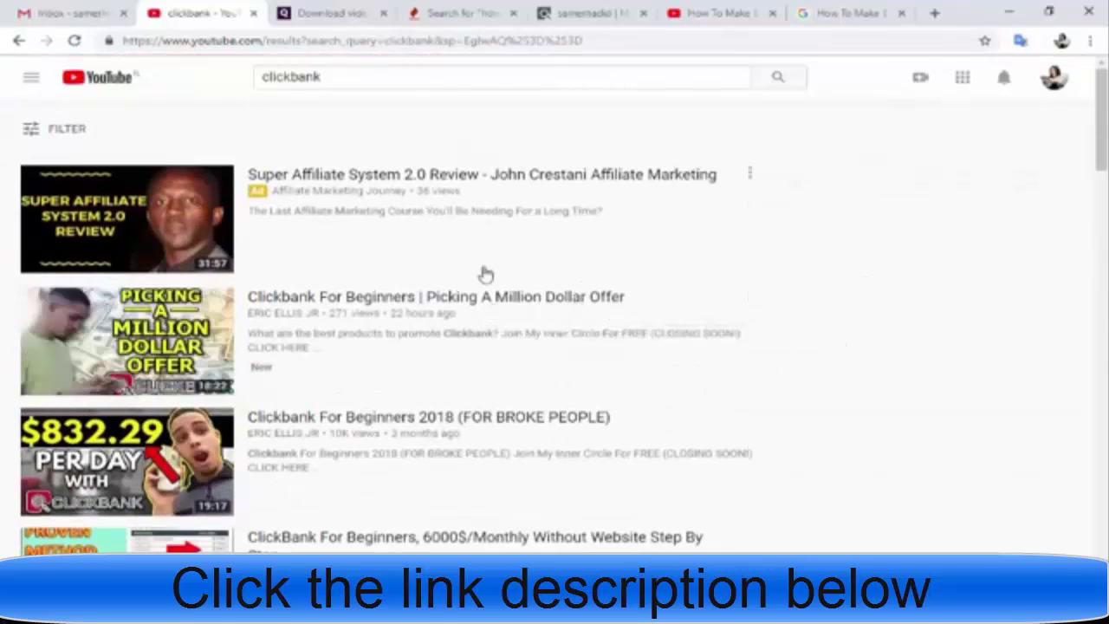
scroll(500, 302, down, 2)
scroll(501, 303, down, 2)
scroll(492, 302, up, 4)
Step: Switch to Keyword Tool, set Google as the keyword source and look through the suggestions for "how to make money with clickbank"
click(444, 11)
scroll(468, 364, down, 2)
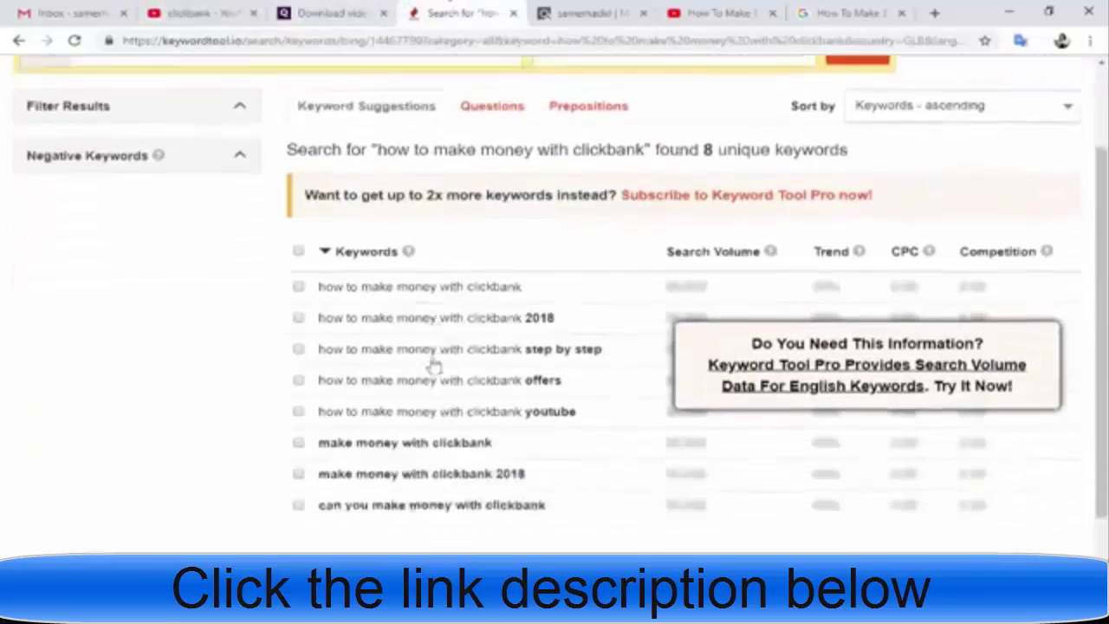
scroll(268, 326, up, 2)
click(45, 129)
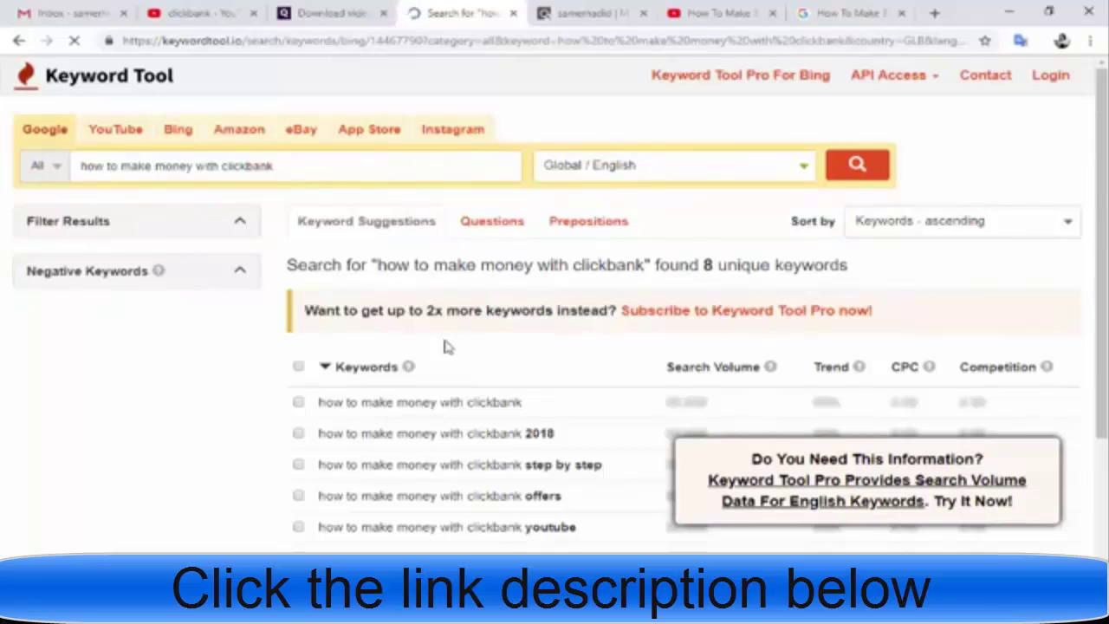
click(236, 14)
click(582, 7)
click(258, 8)
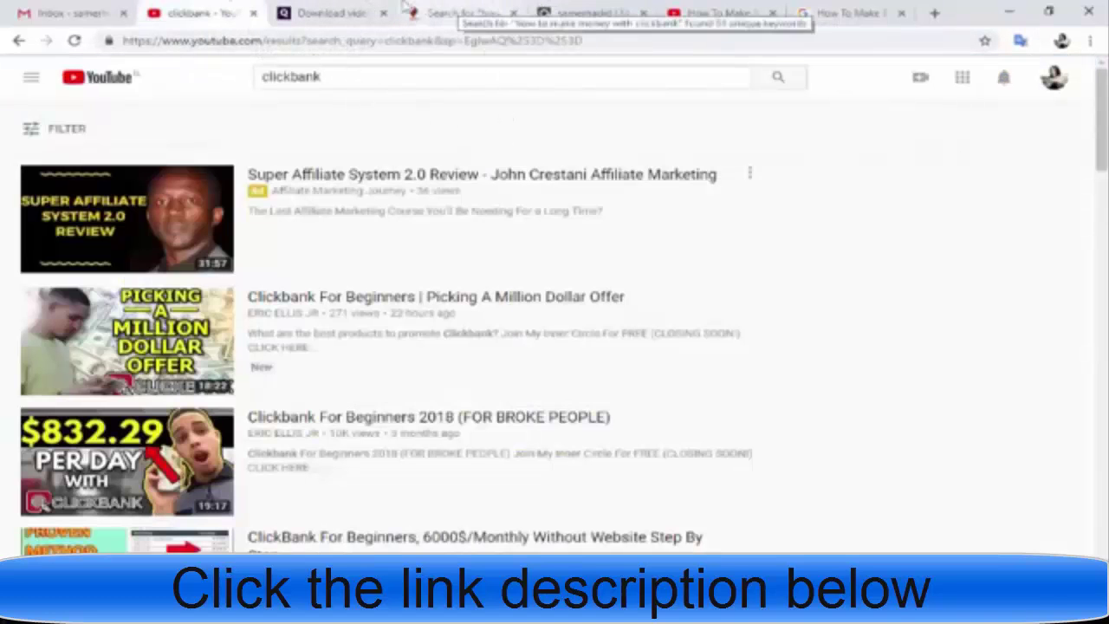
click(459, 13)
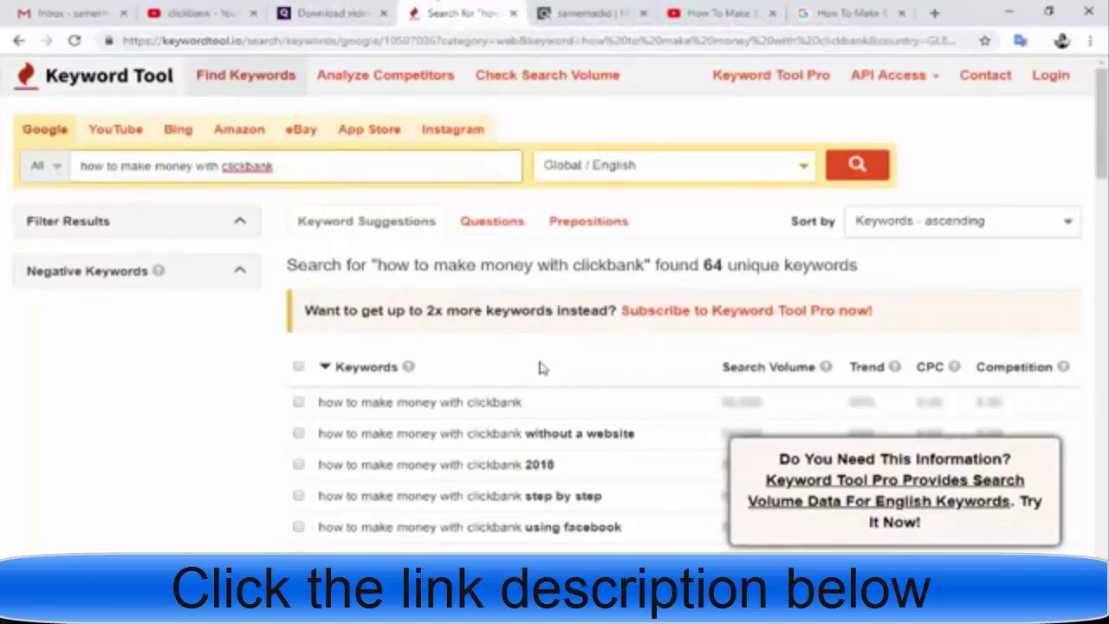
scroll(539, 368, down, 3)
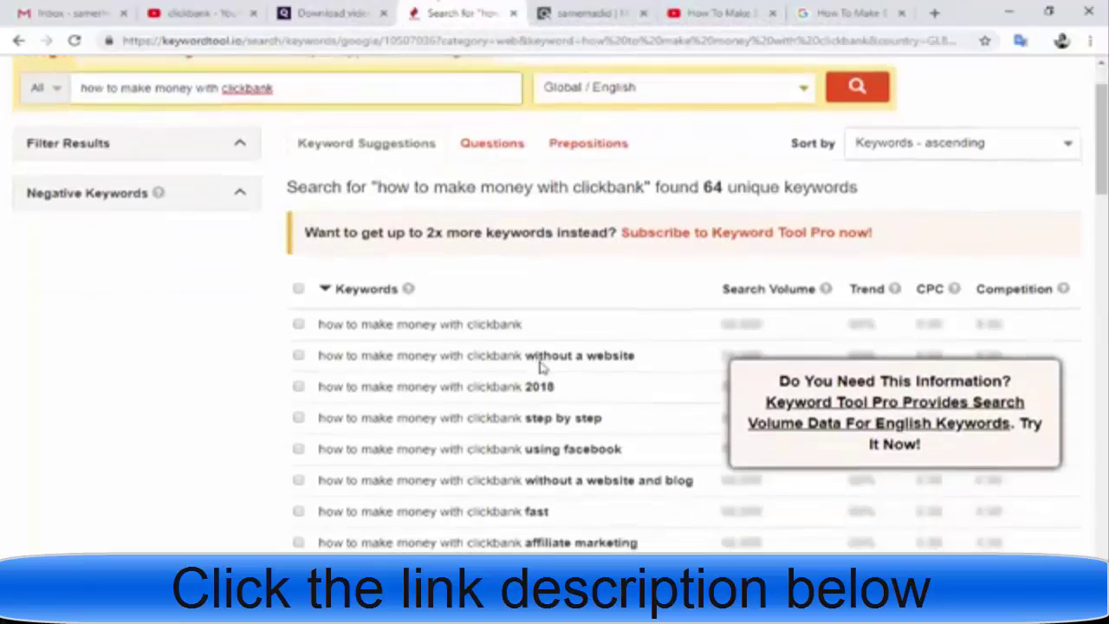